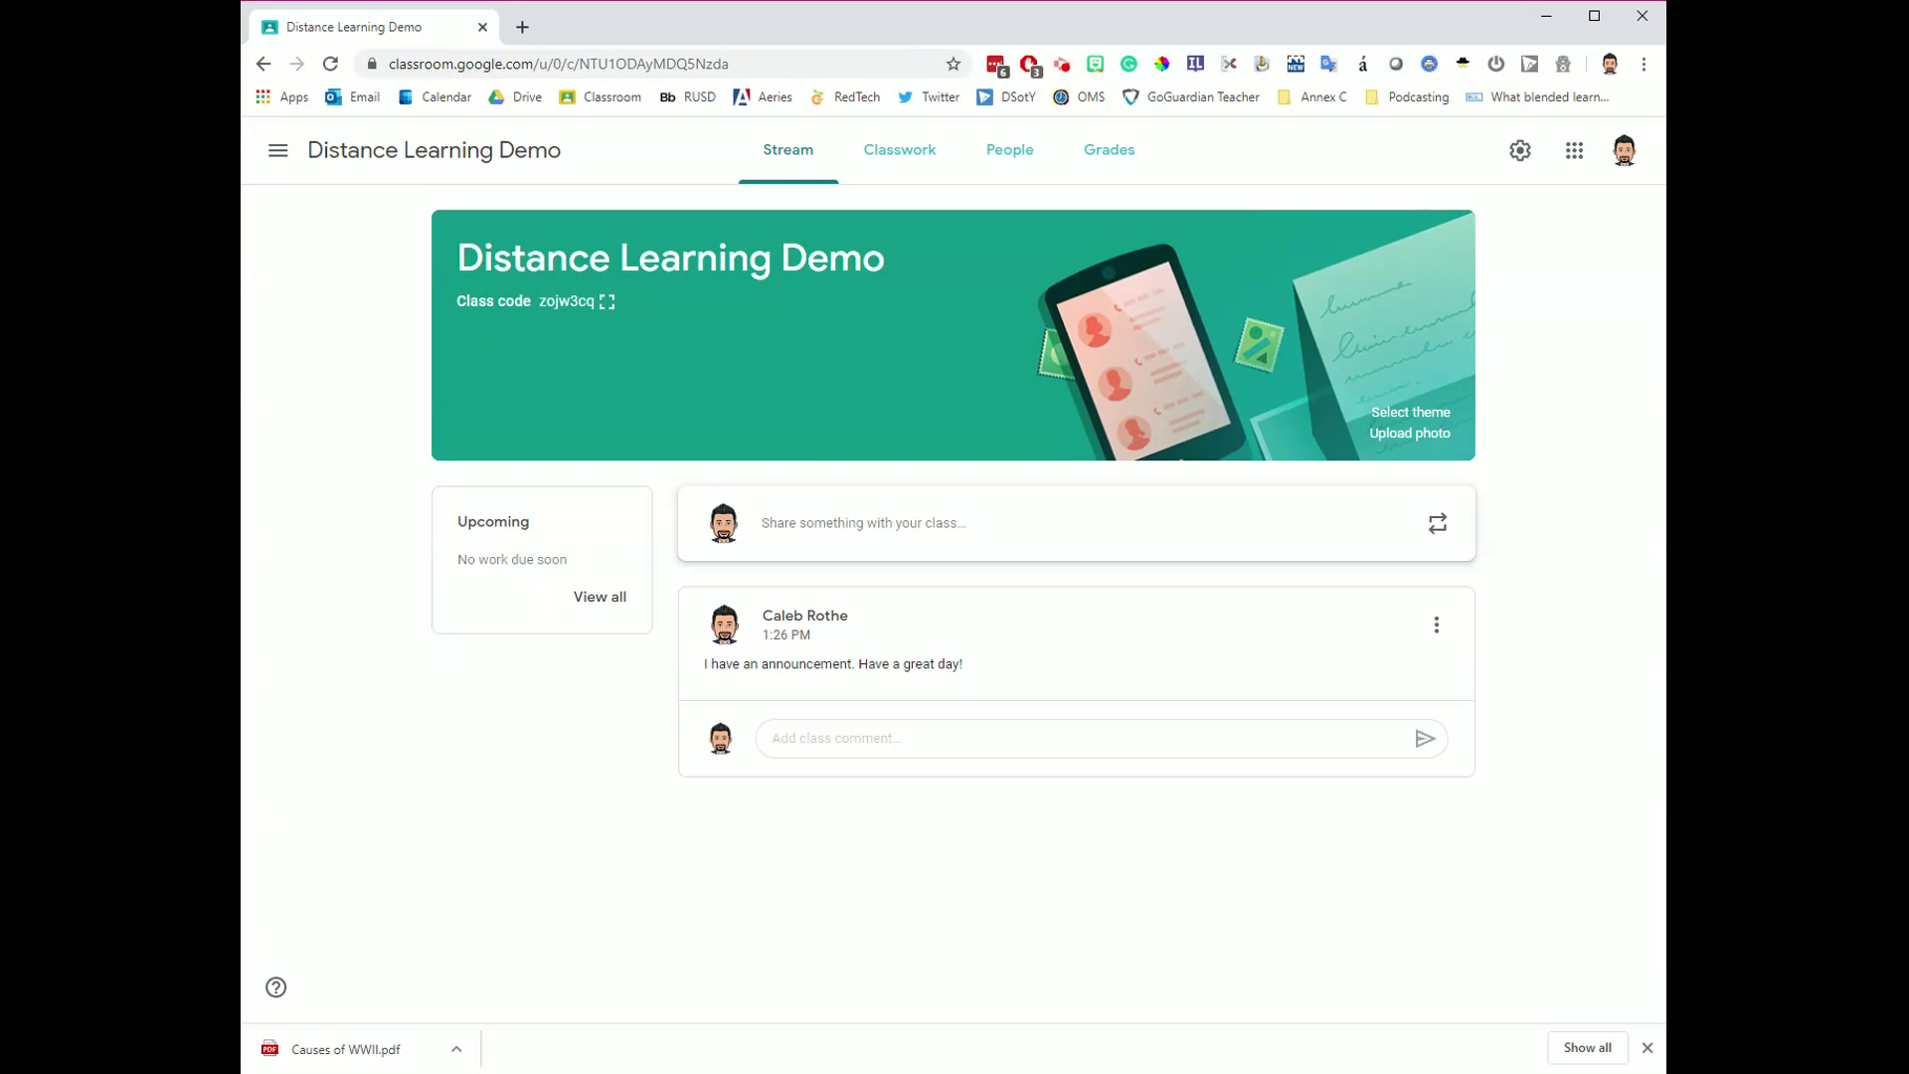
Step: Switch from the Stream to the Classwork page of the Distance Learning Demo class
click(913, 169)
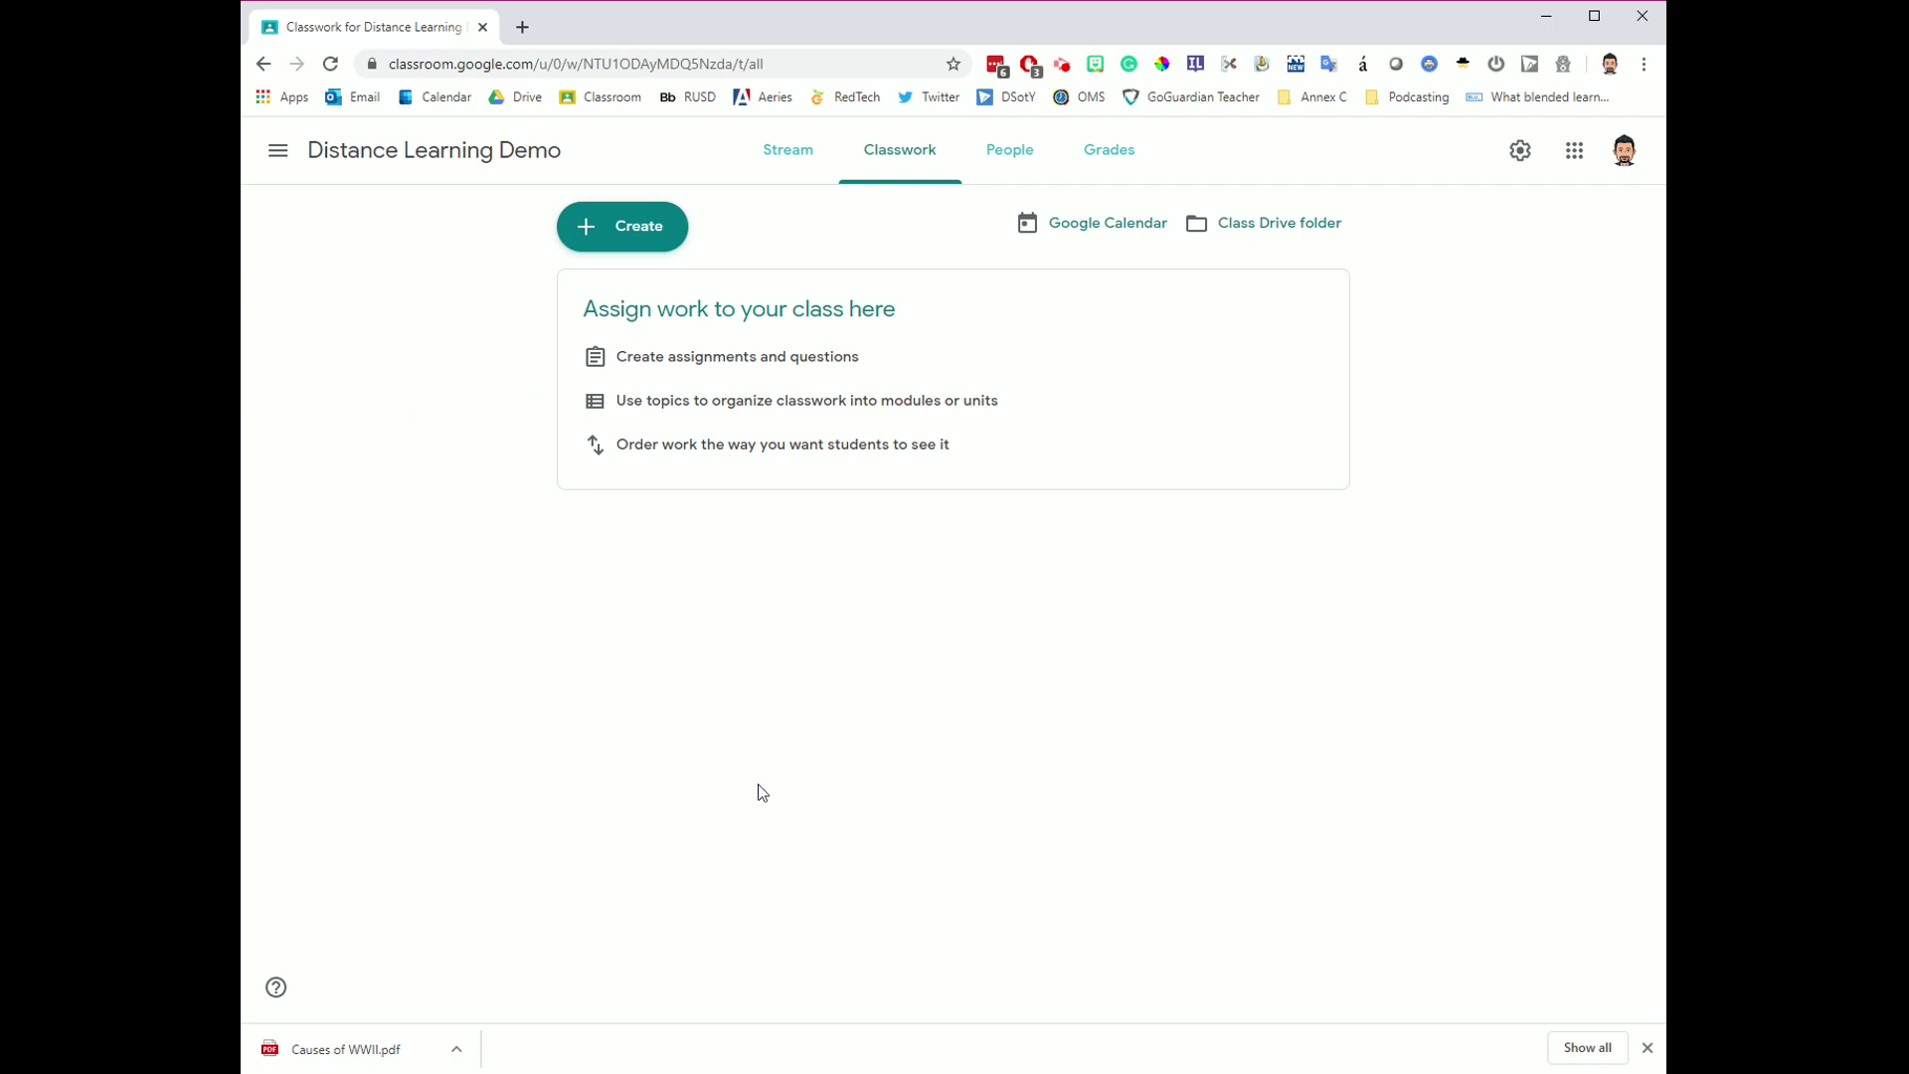
Step: Open the + Create menu to see the kinds of classwork available
click(637, 245)
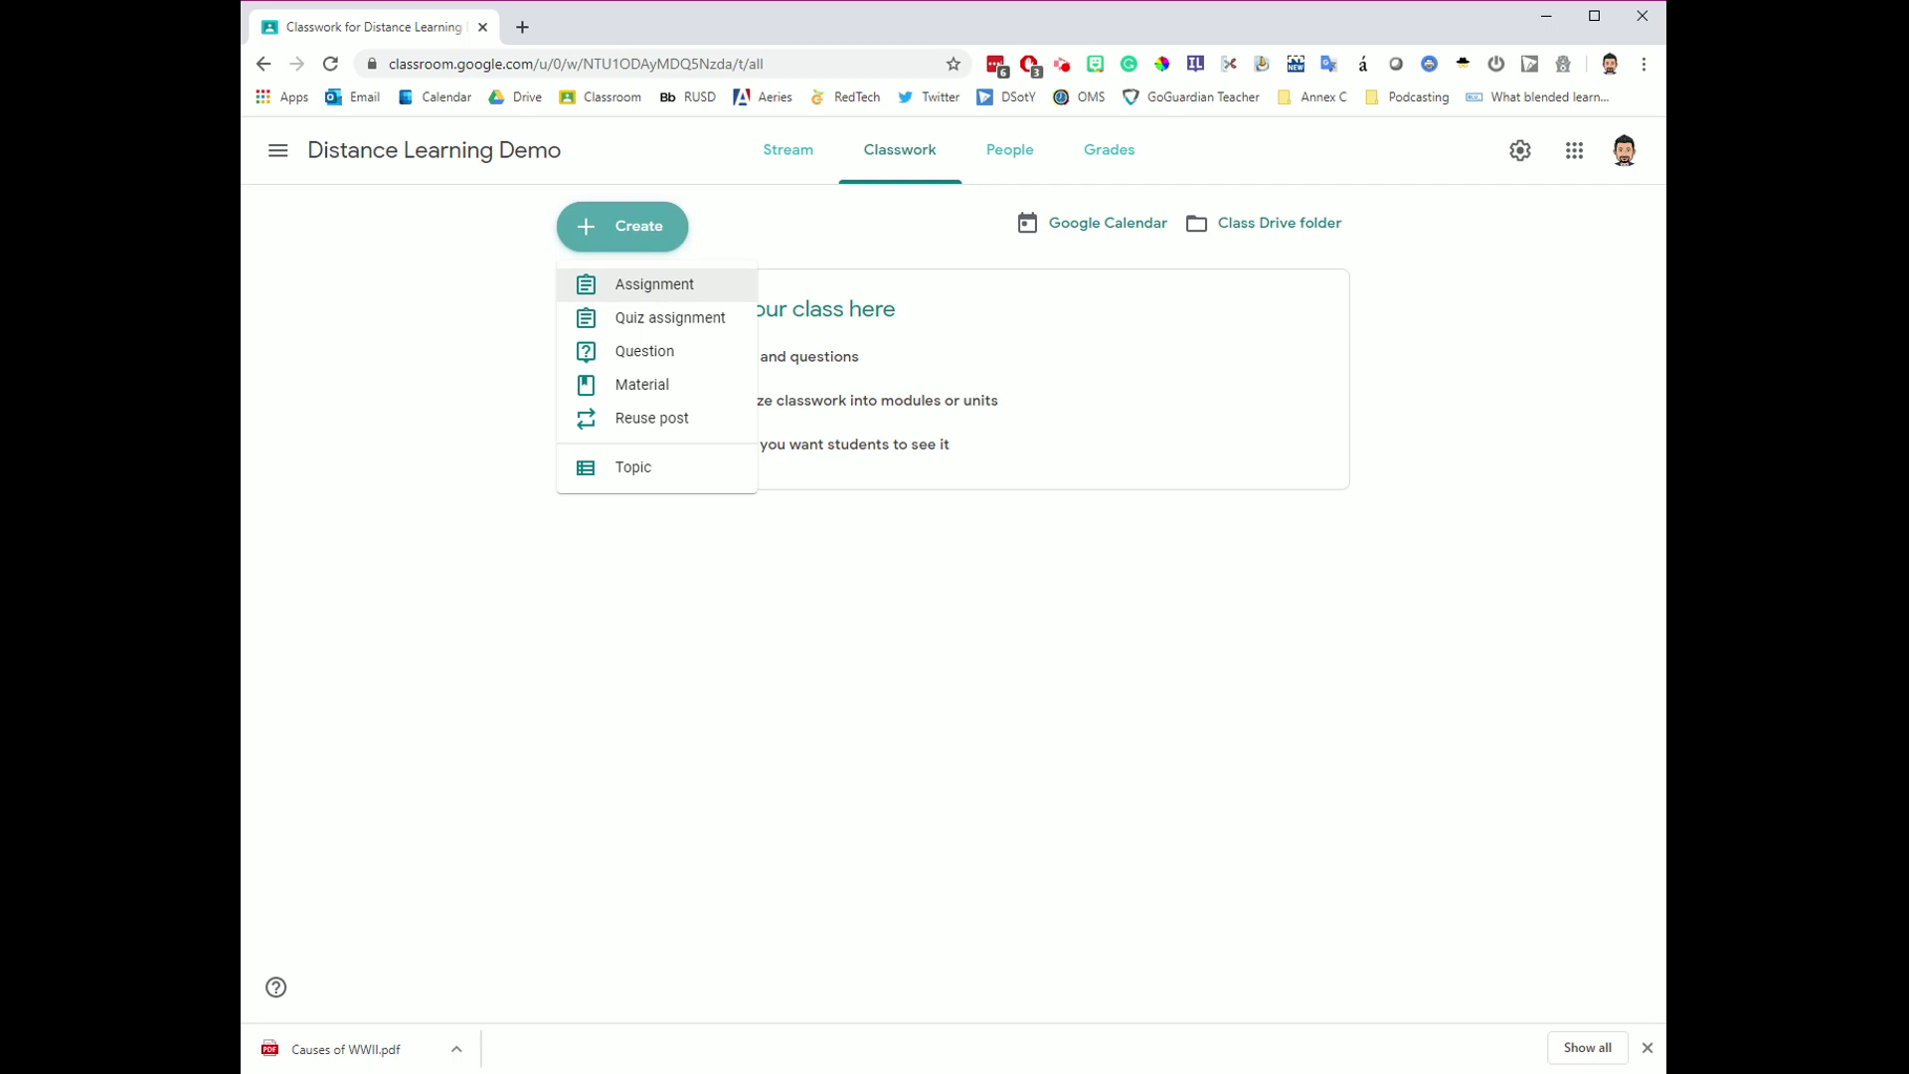
Step: Create an assignment titled 'World War II Causes' with instructions starting 'Read the attached article.'
click(656, 288)
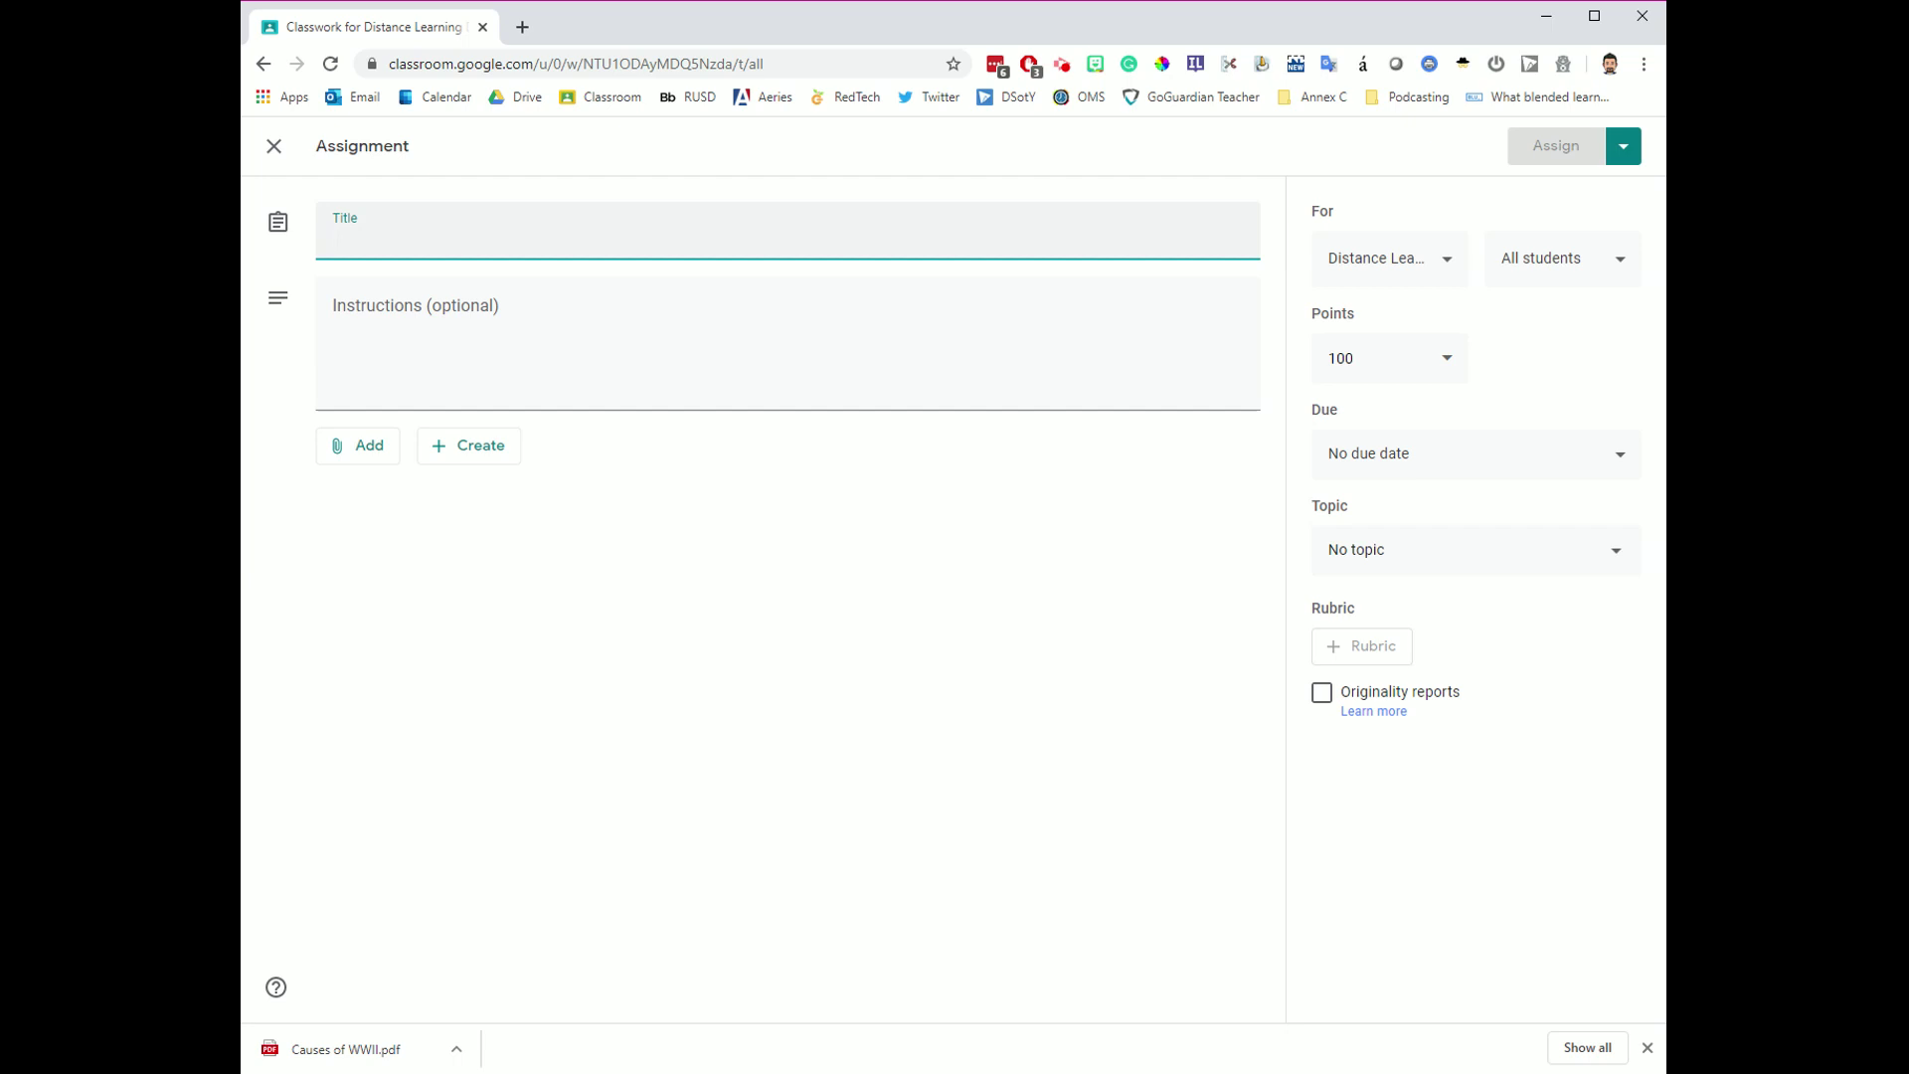
text(Worl)
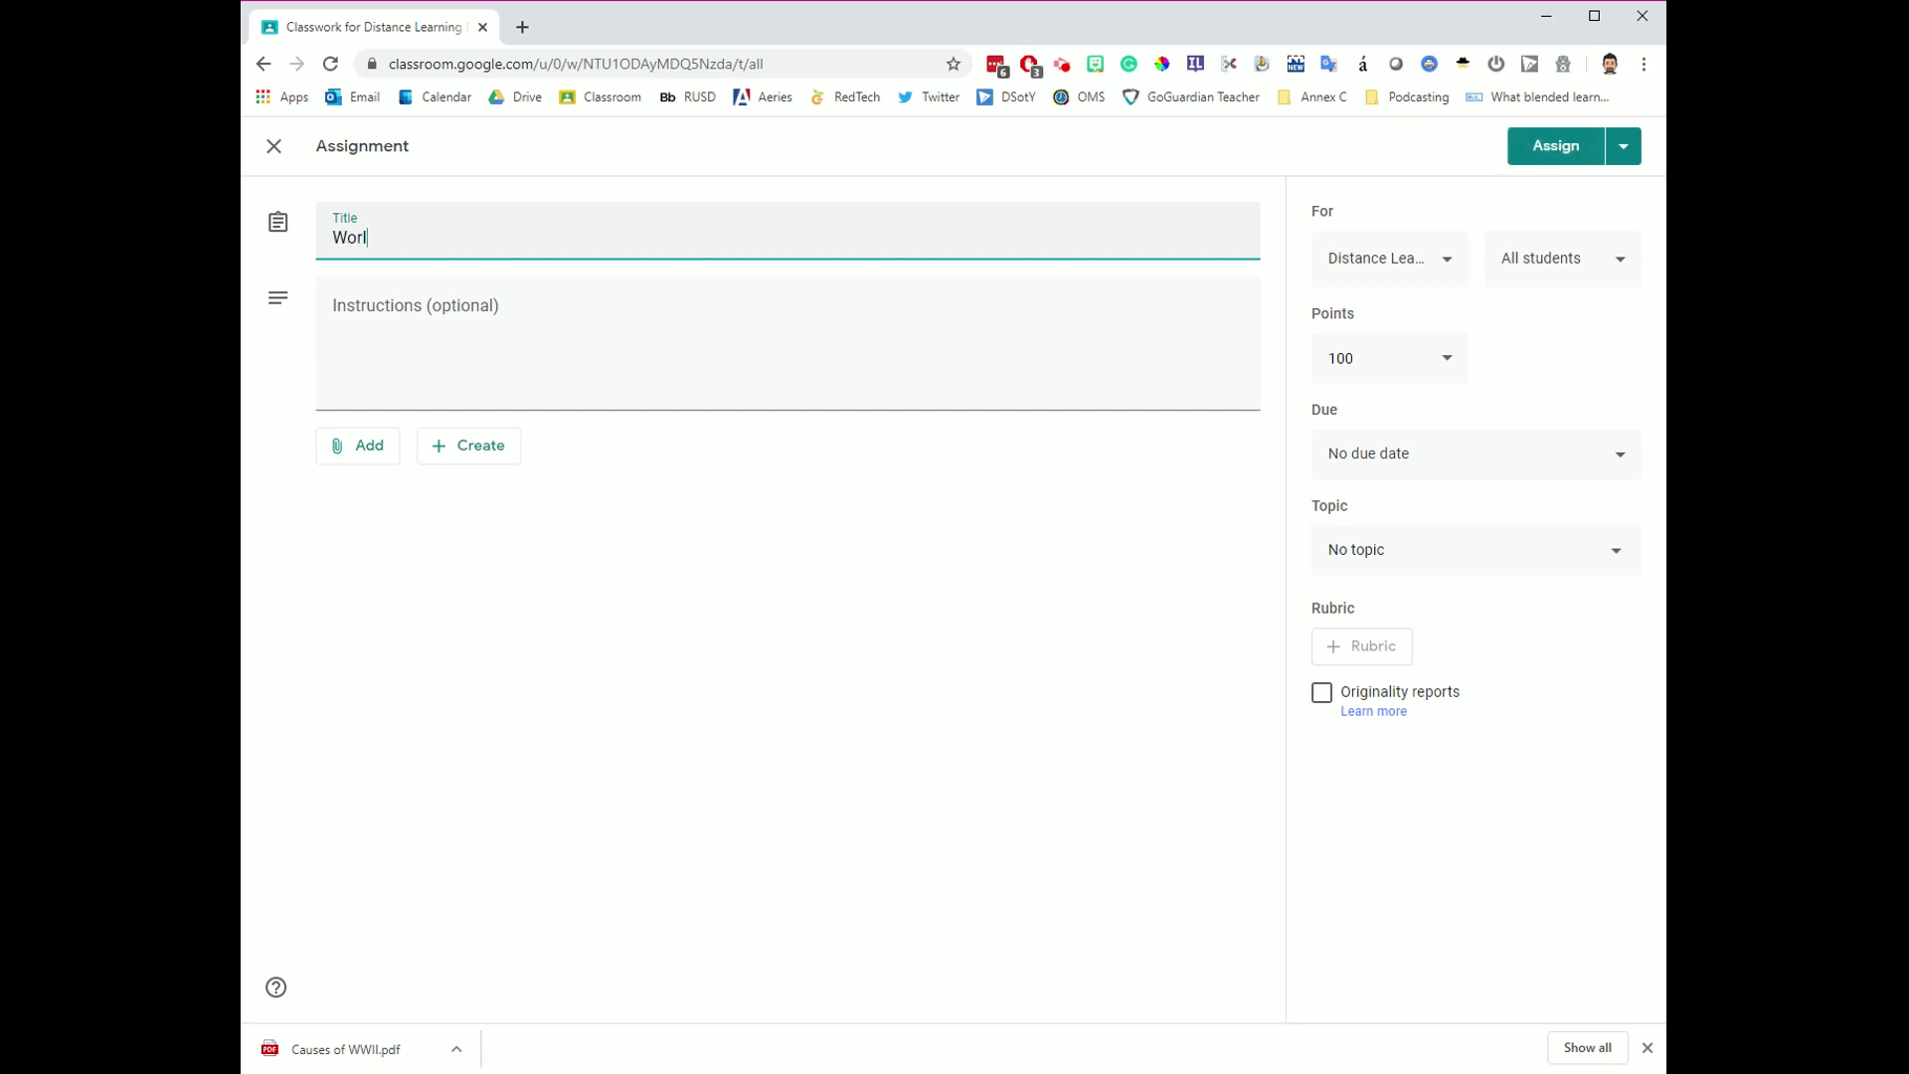
text(d War II Causes)
click(460, 311)
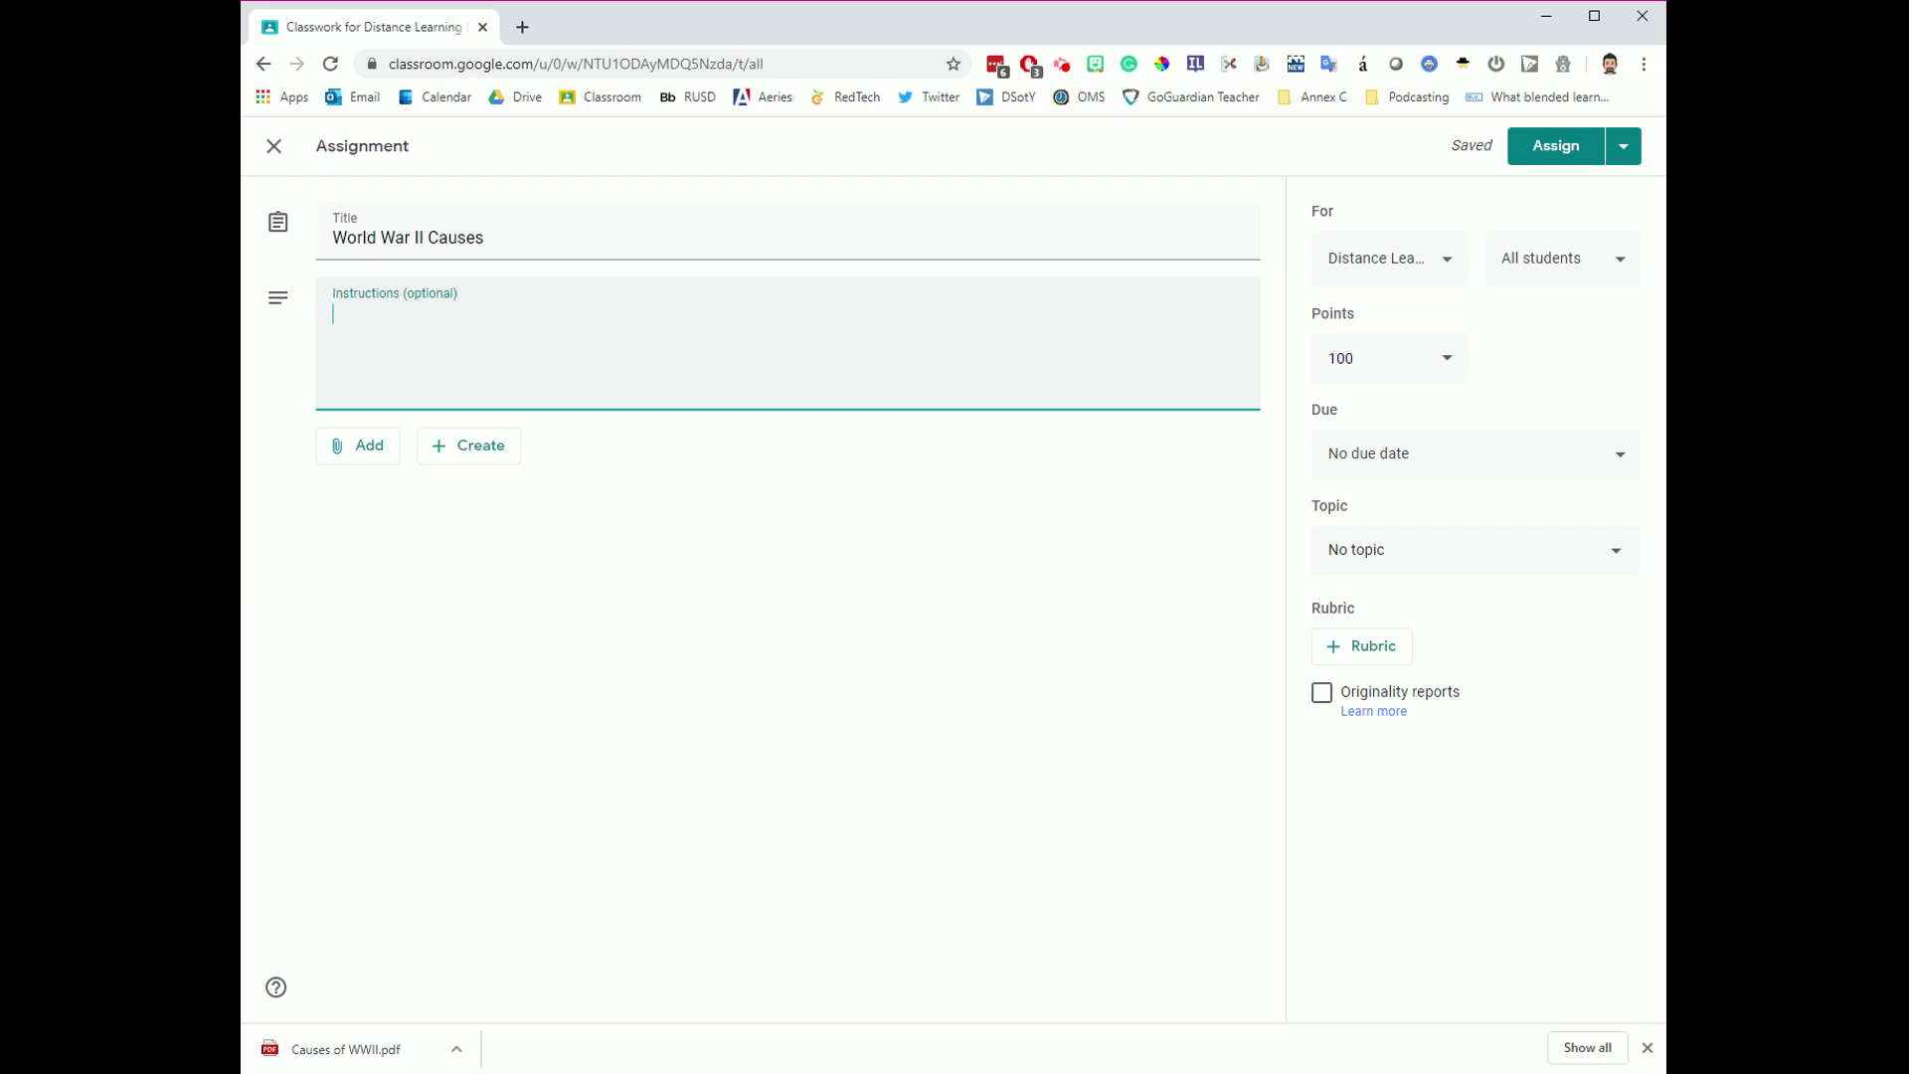
text(Read the attached article.)
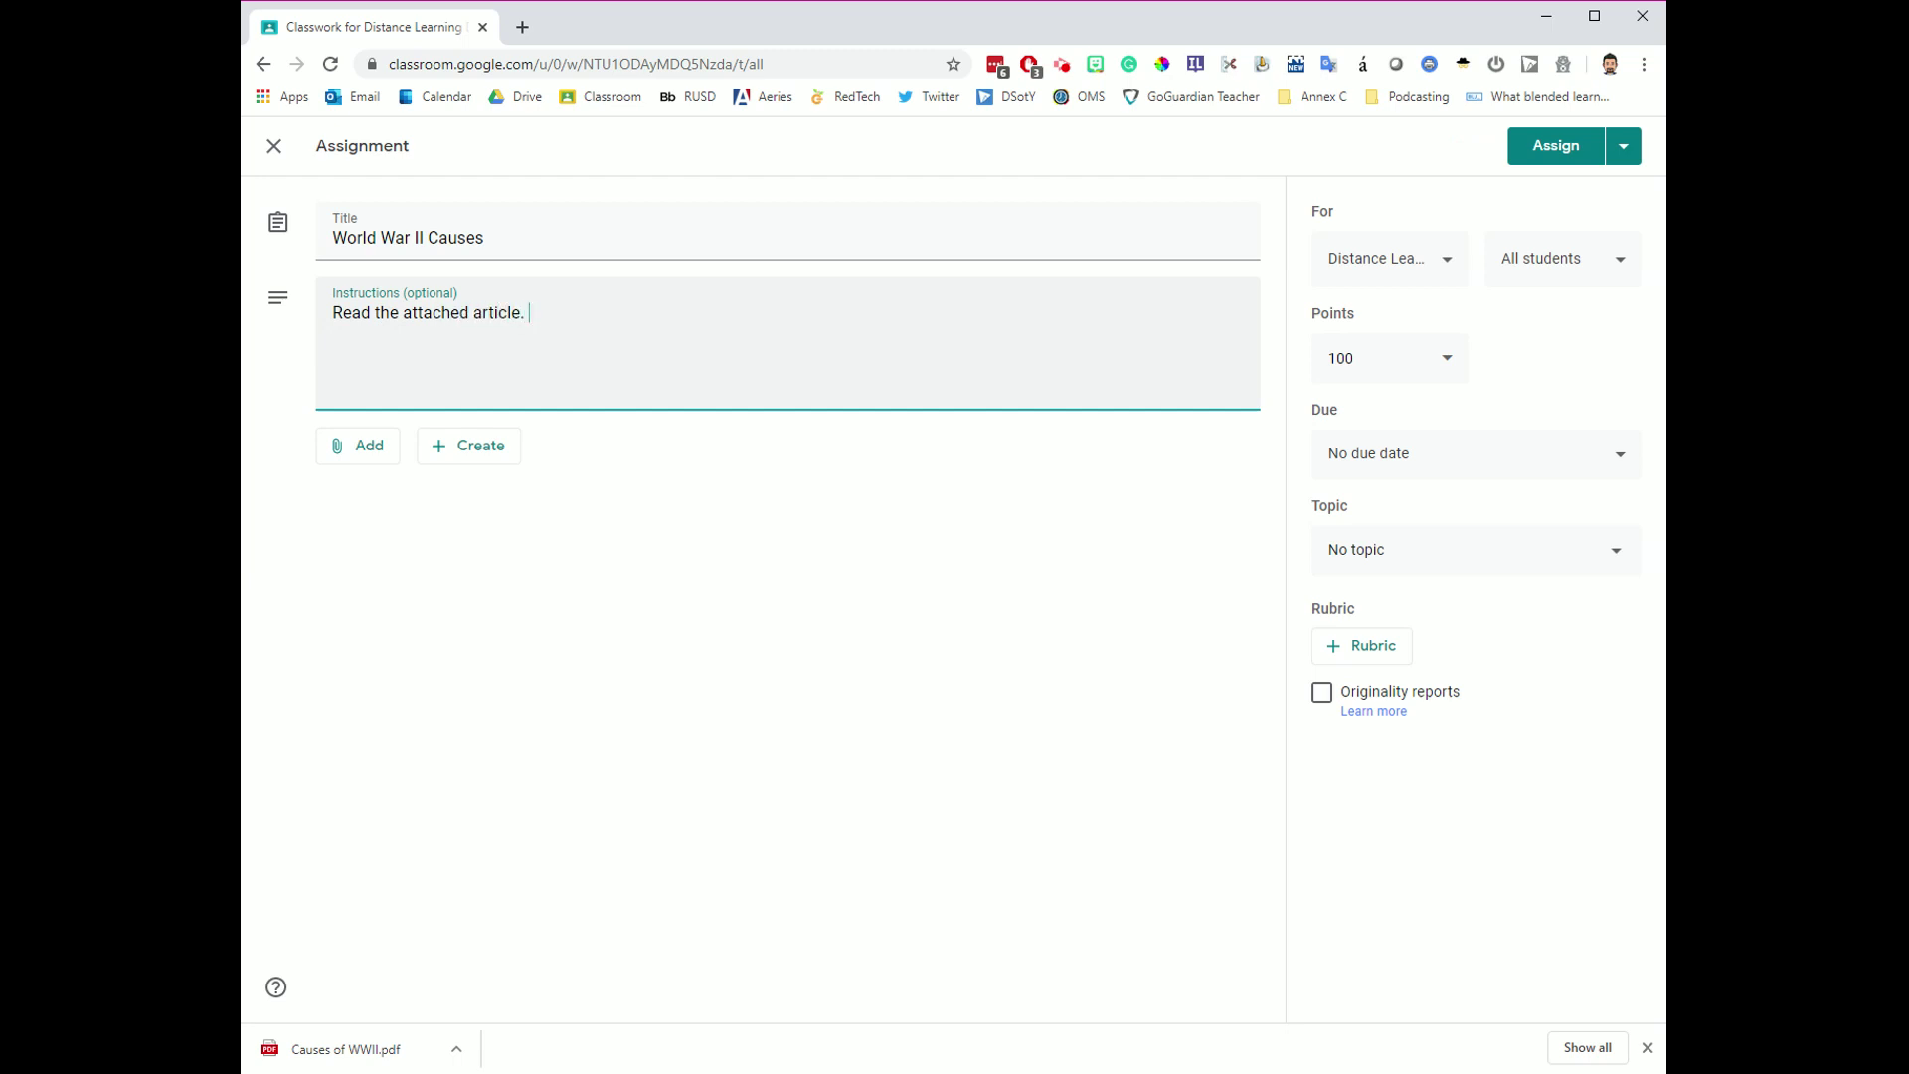
text( Then watch the attached video. )
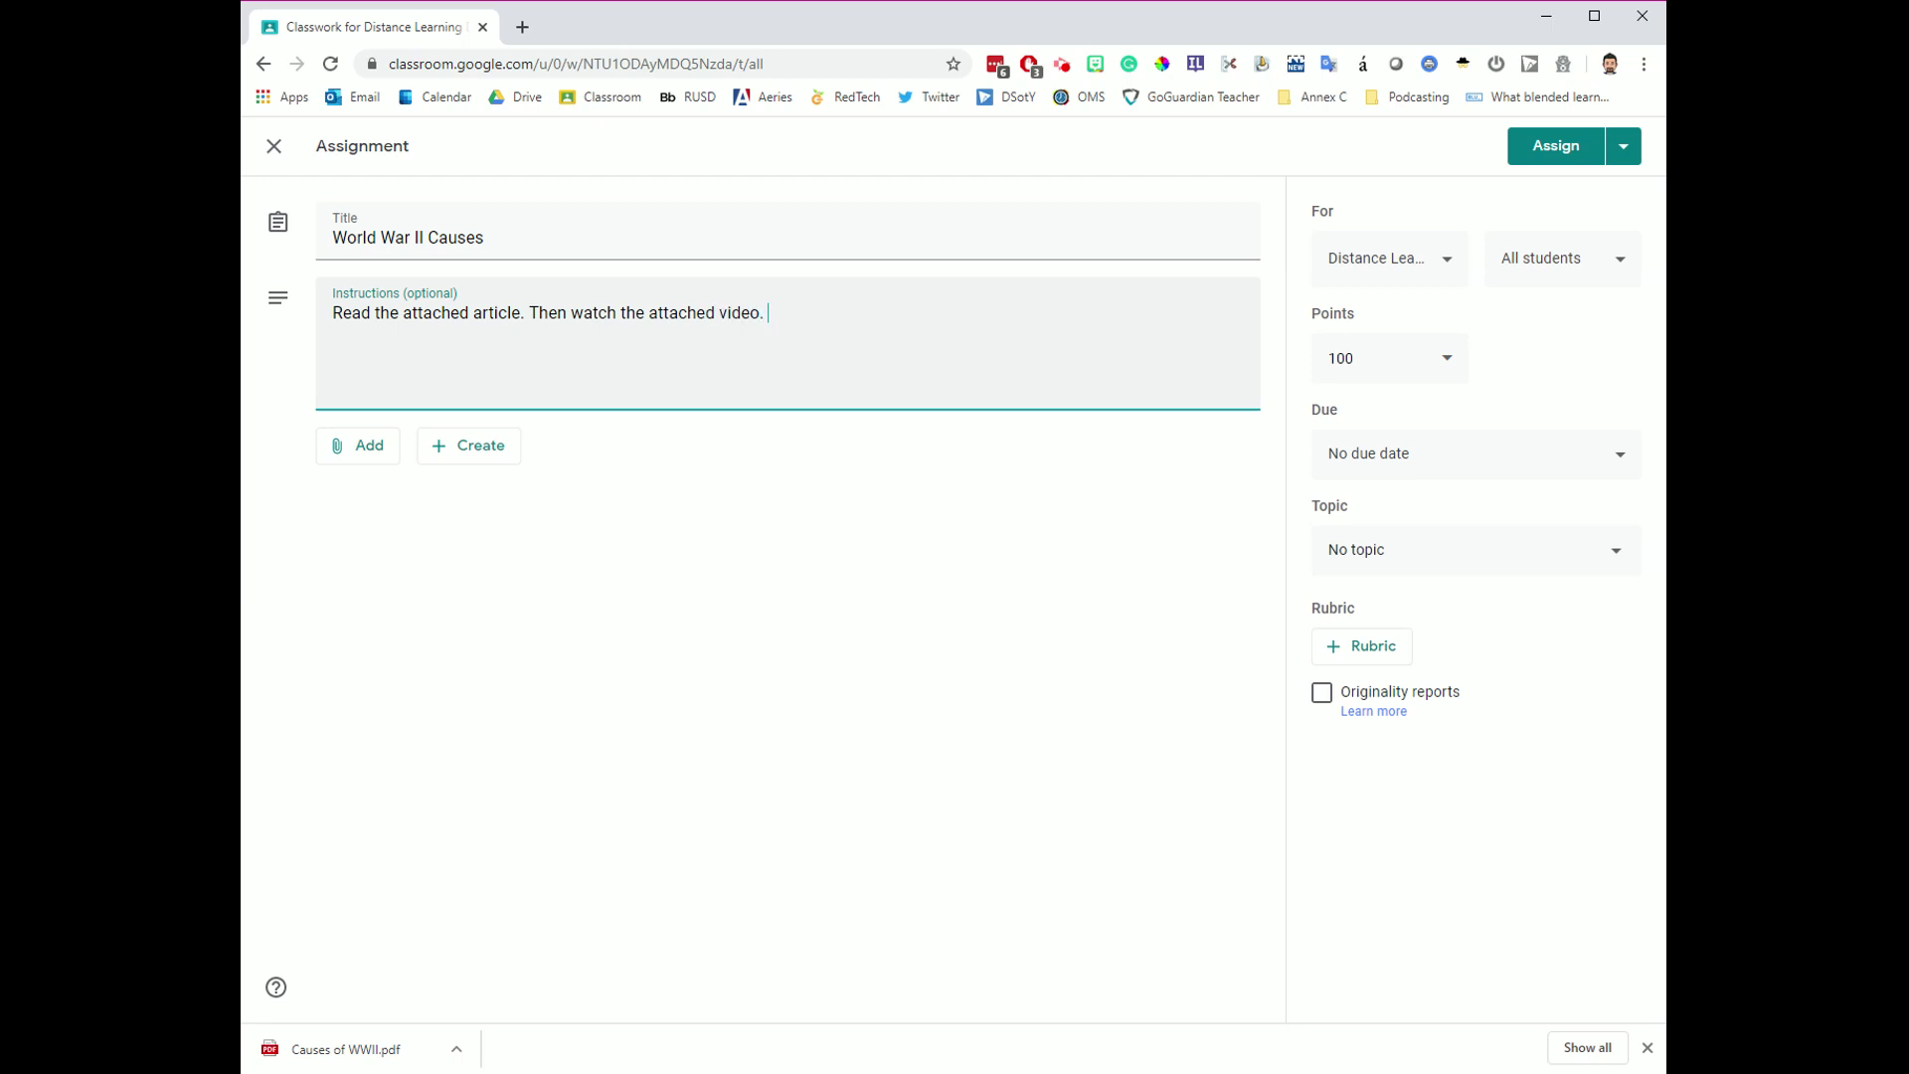
text(Afterward, open up the Googl)
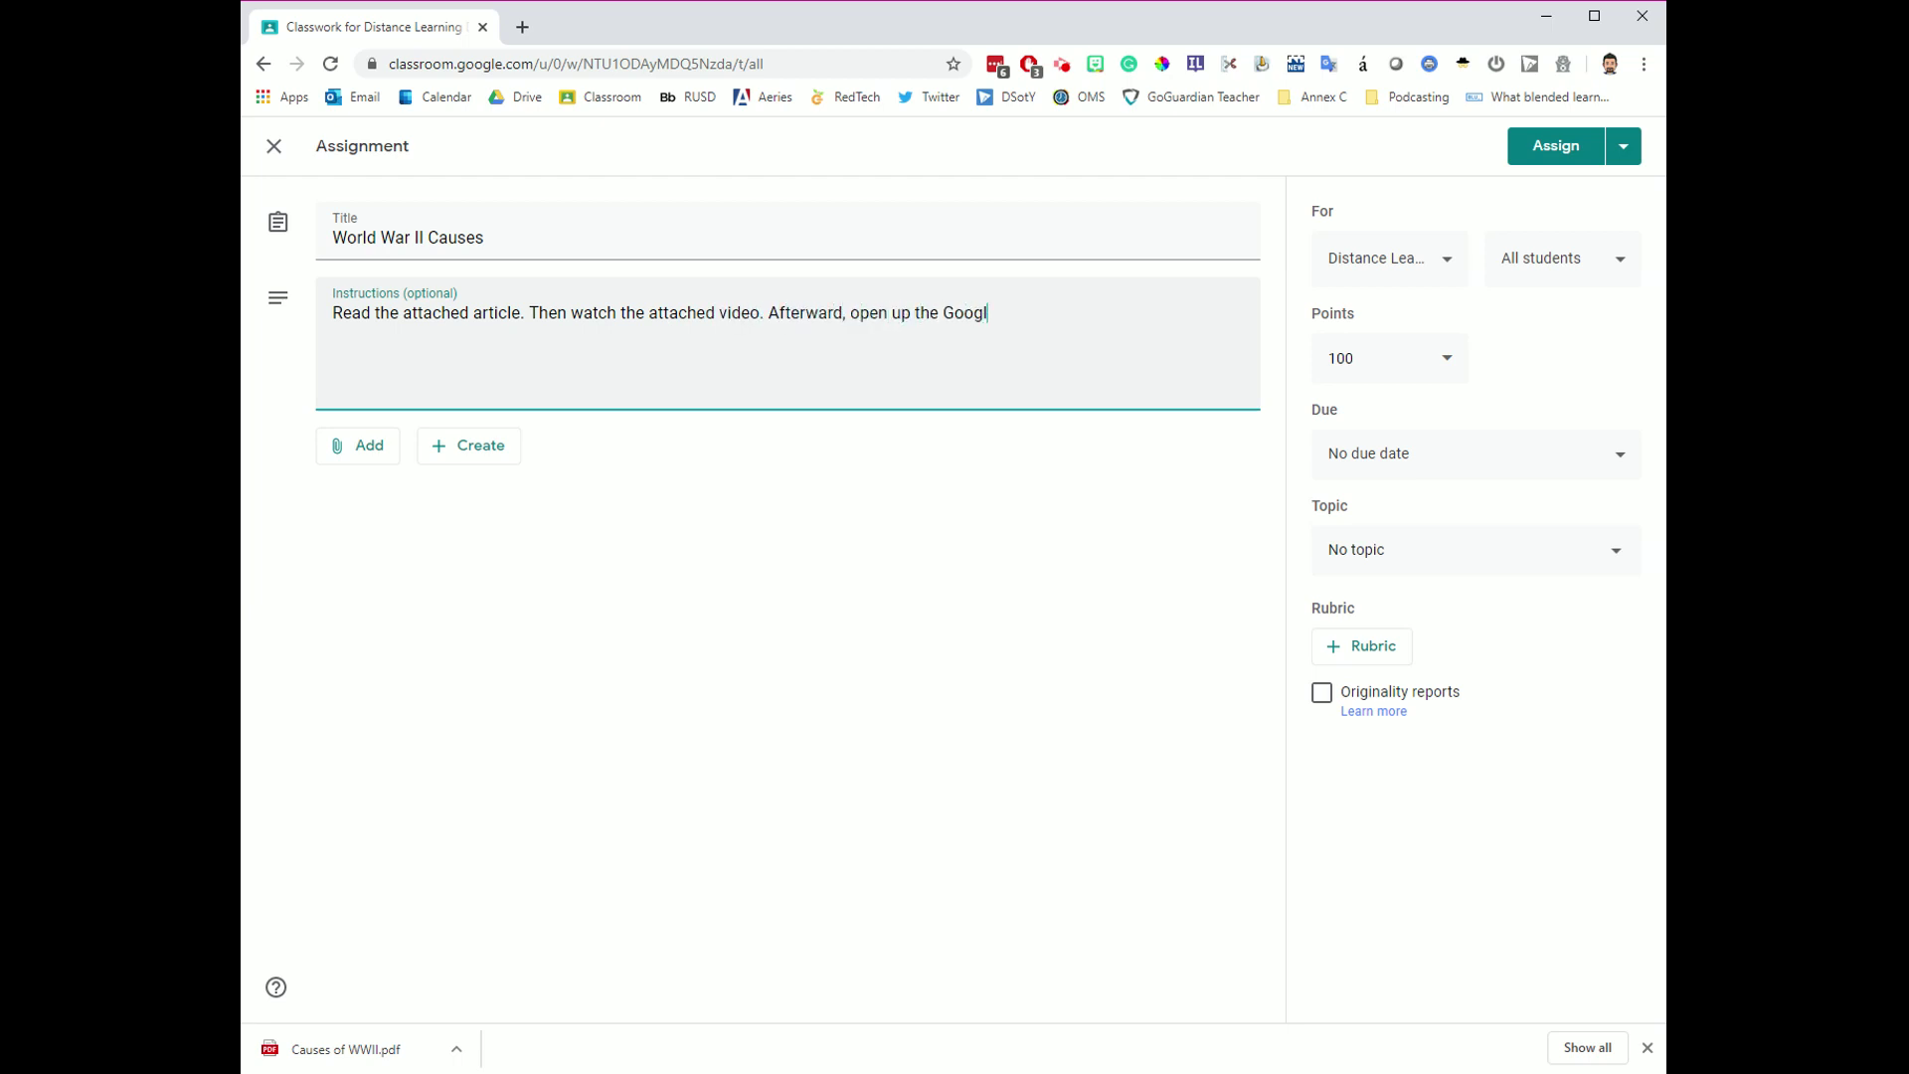
text(e Doc and complete the questions includ)
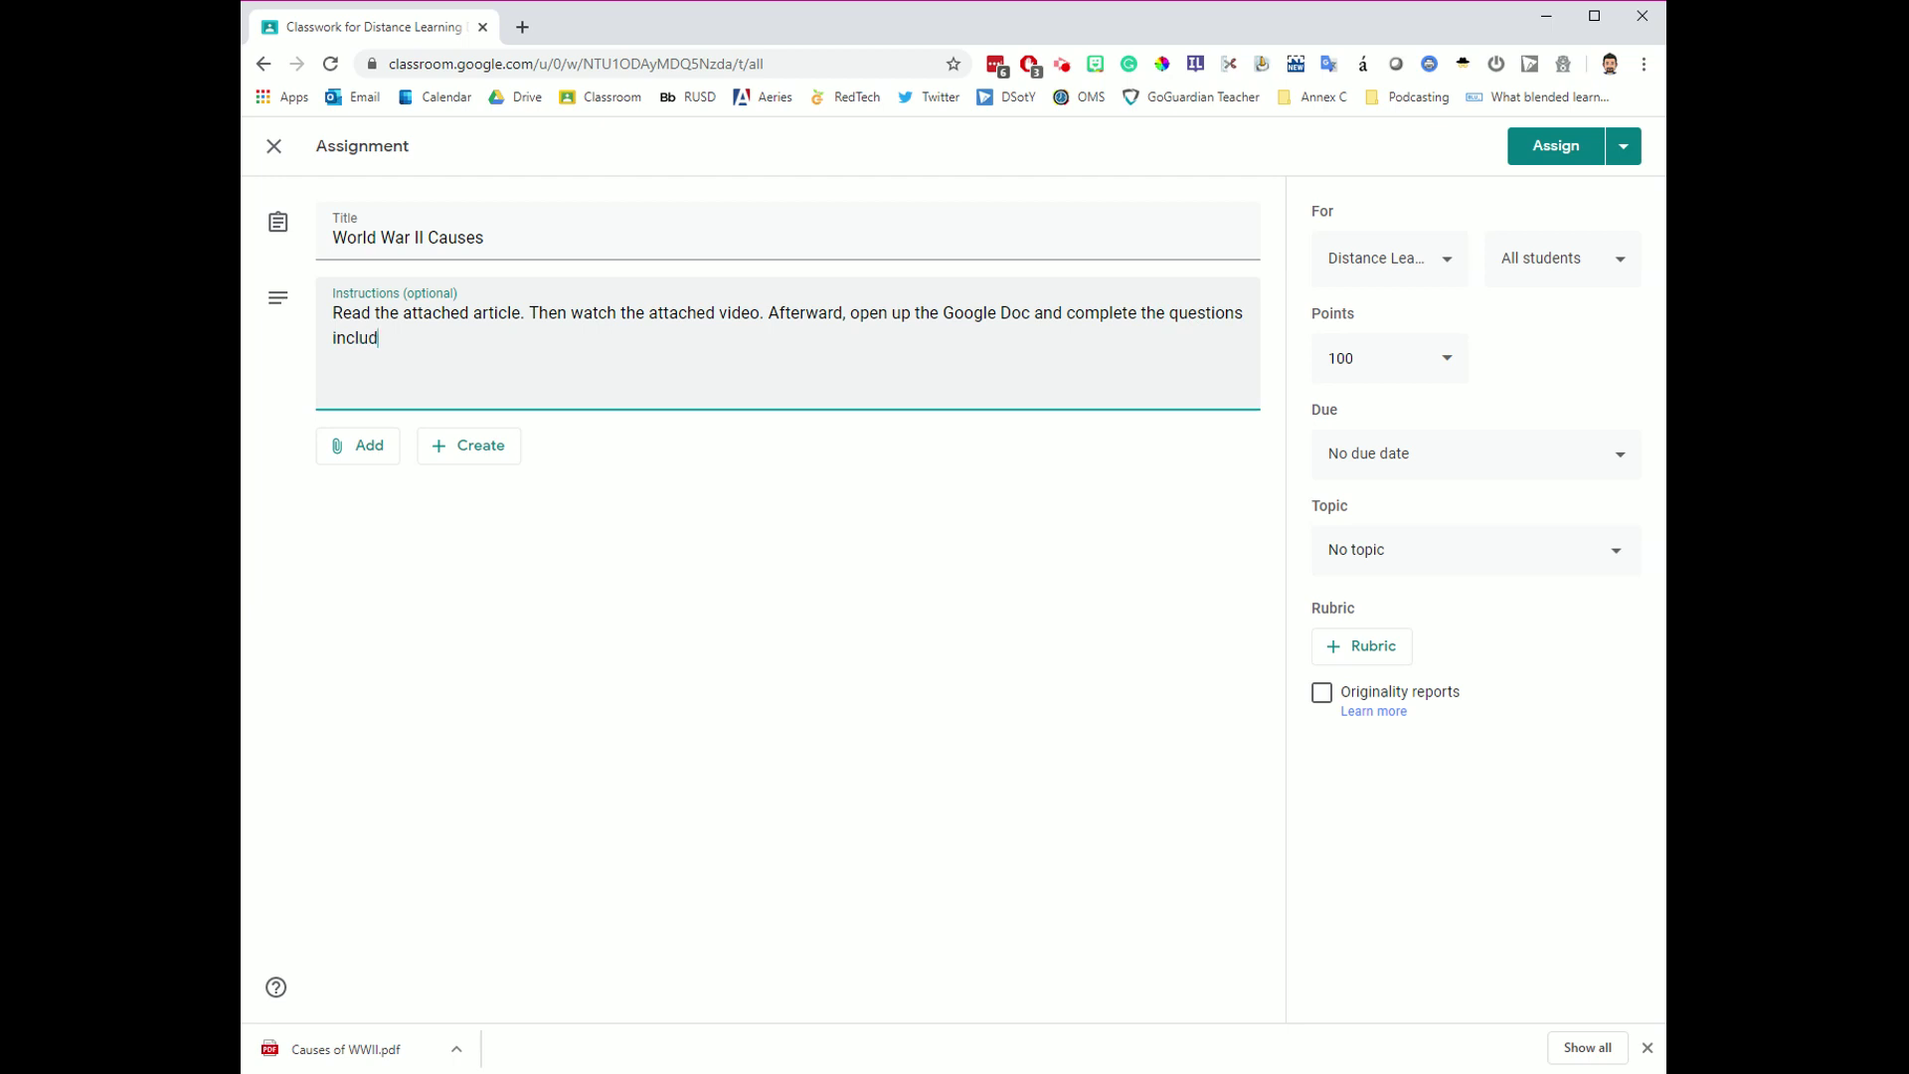
text(ed in there. Click submit to turn in )
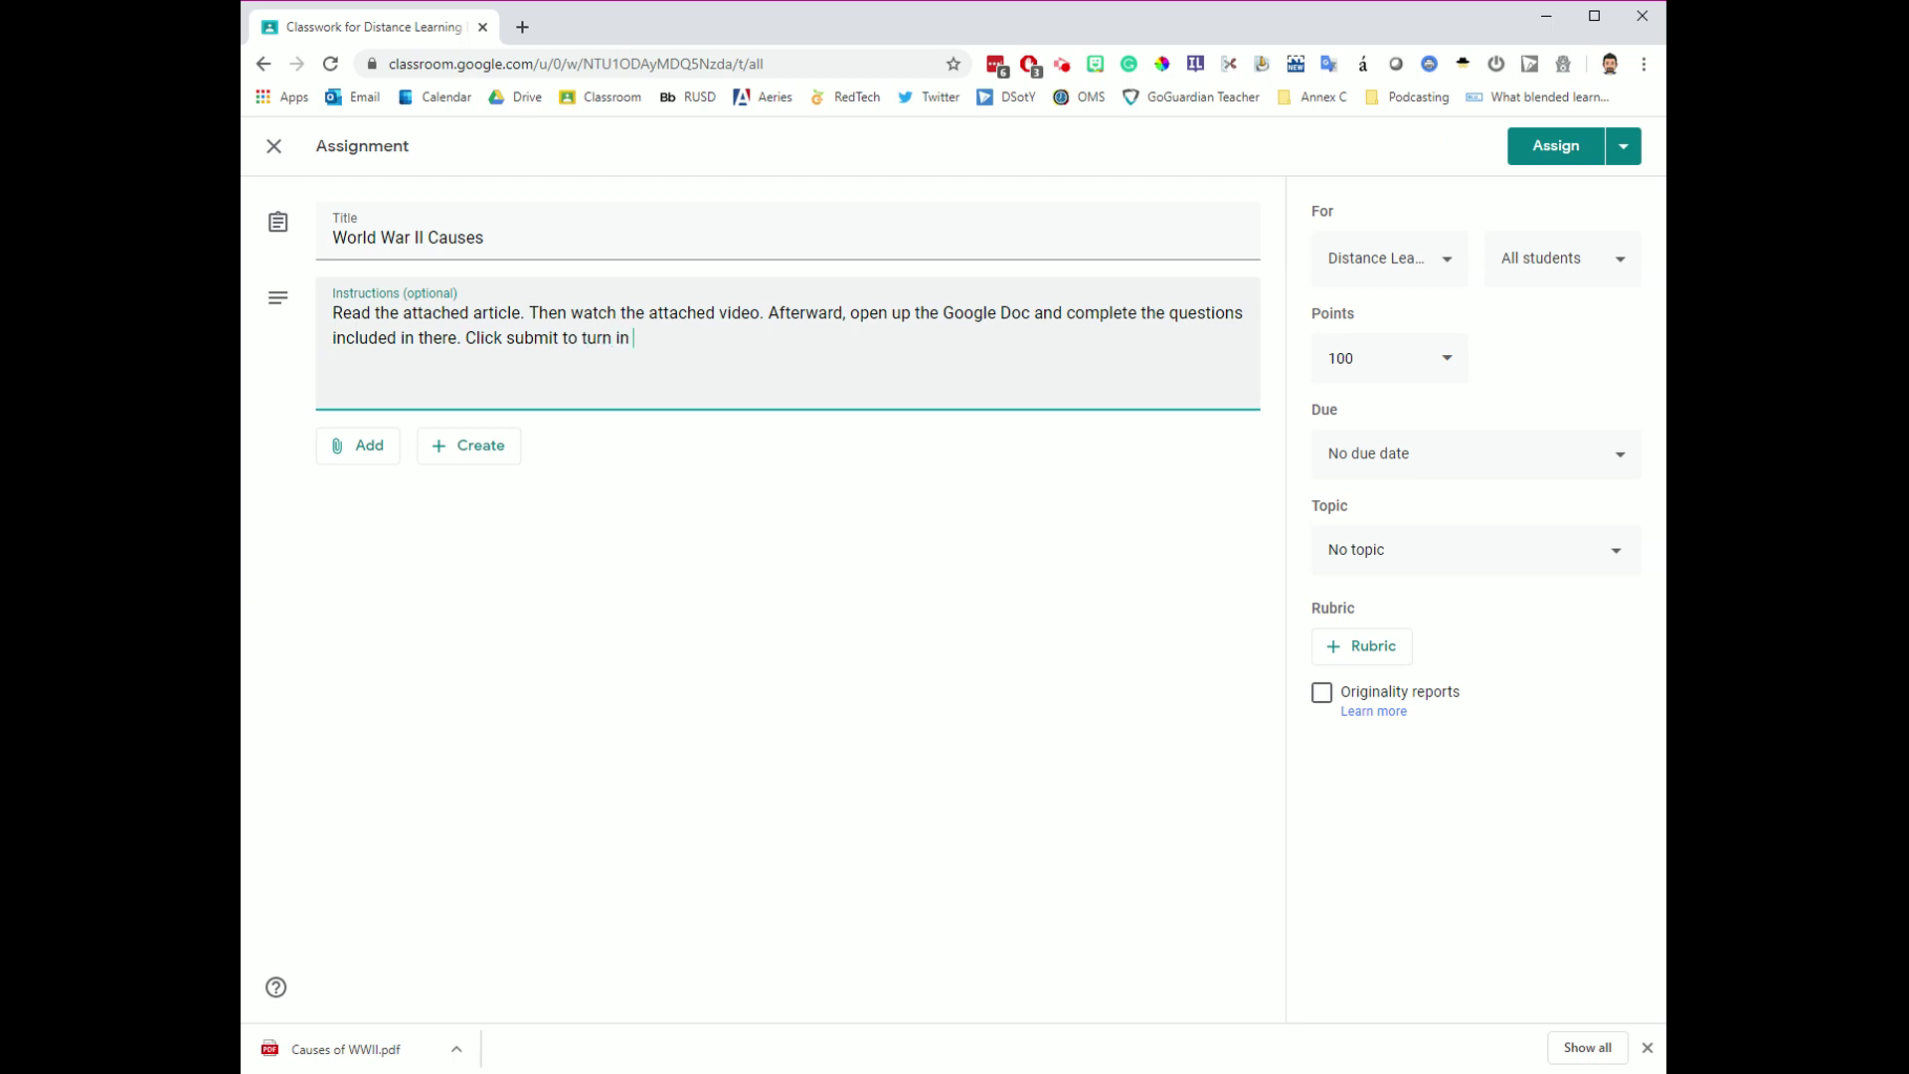
text(your Google Doc when you are done.)
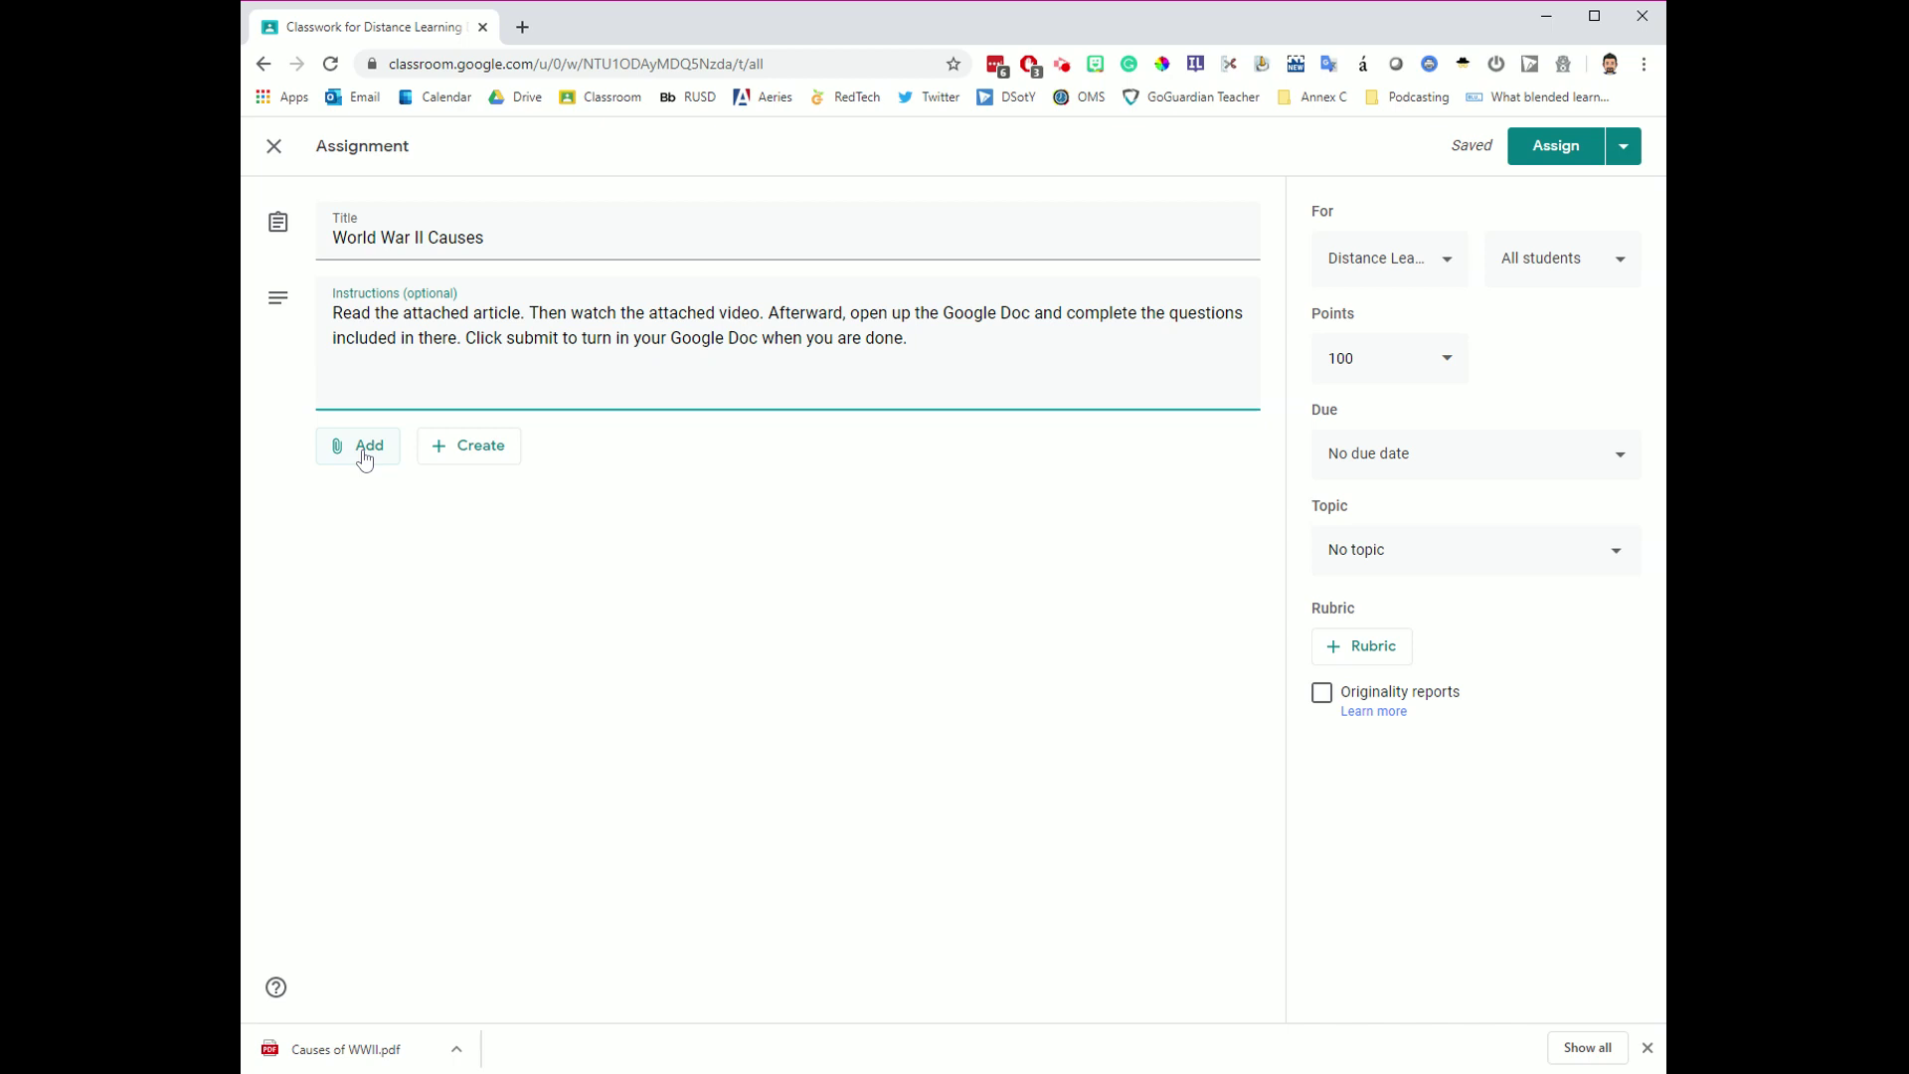
Step: Upload Causes of WWII.pdf from the computer and keep students at view-only access
click(364, 457)
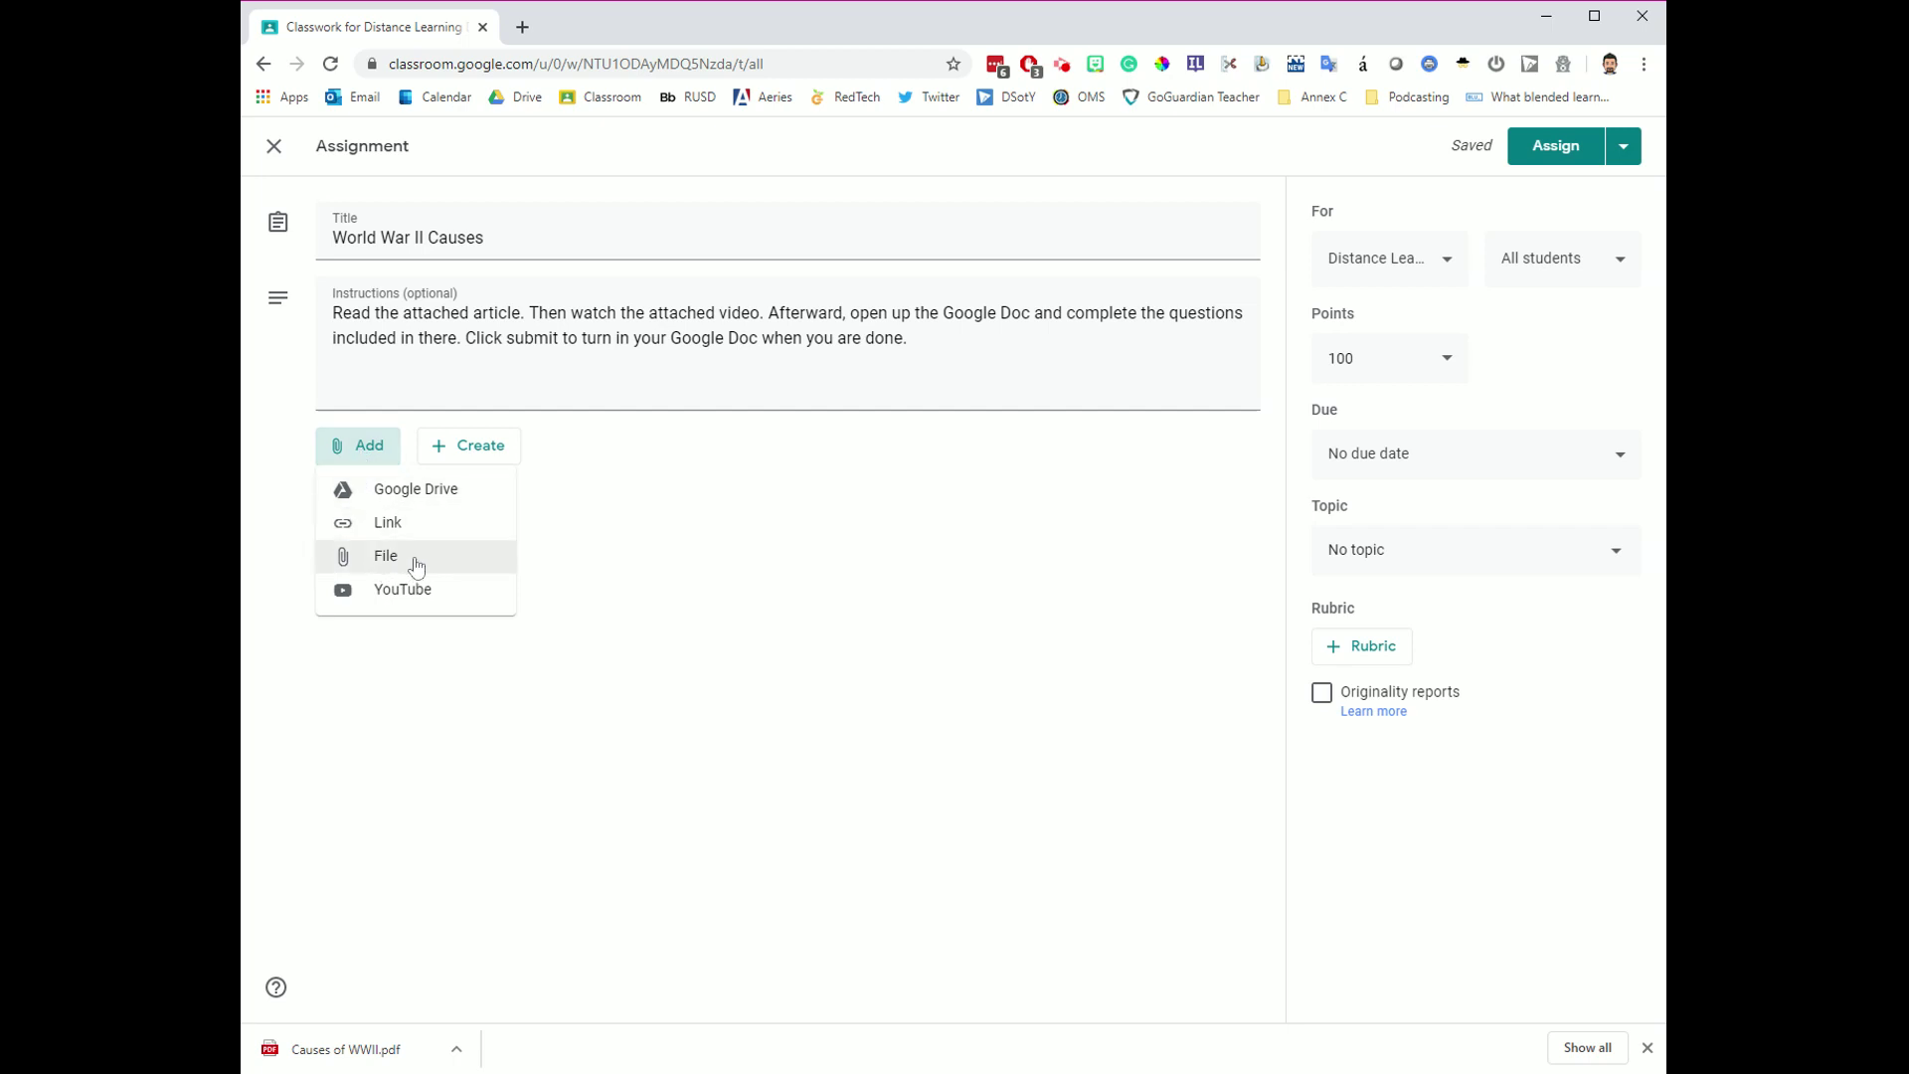
click(416, 566)
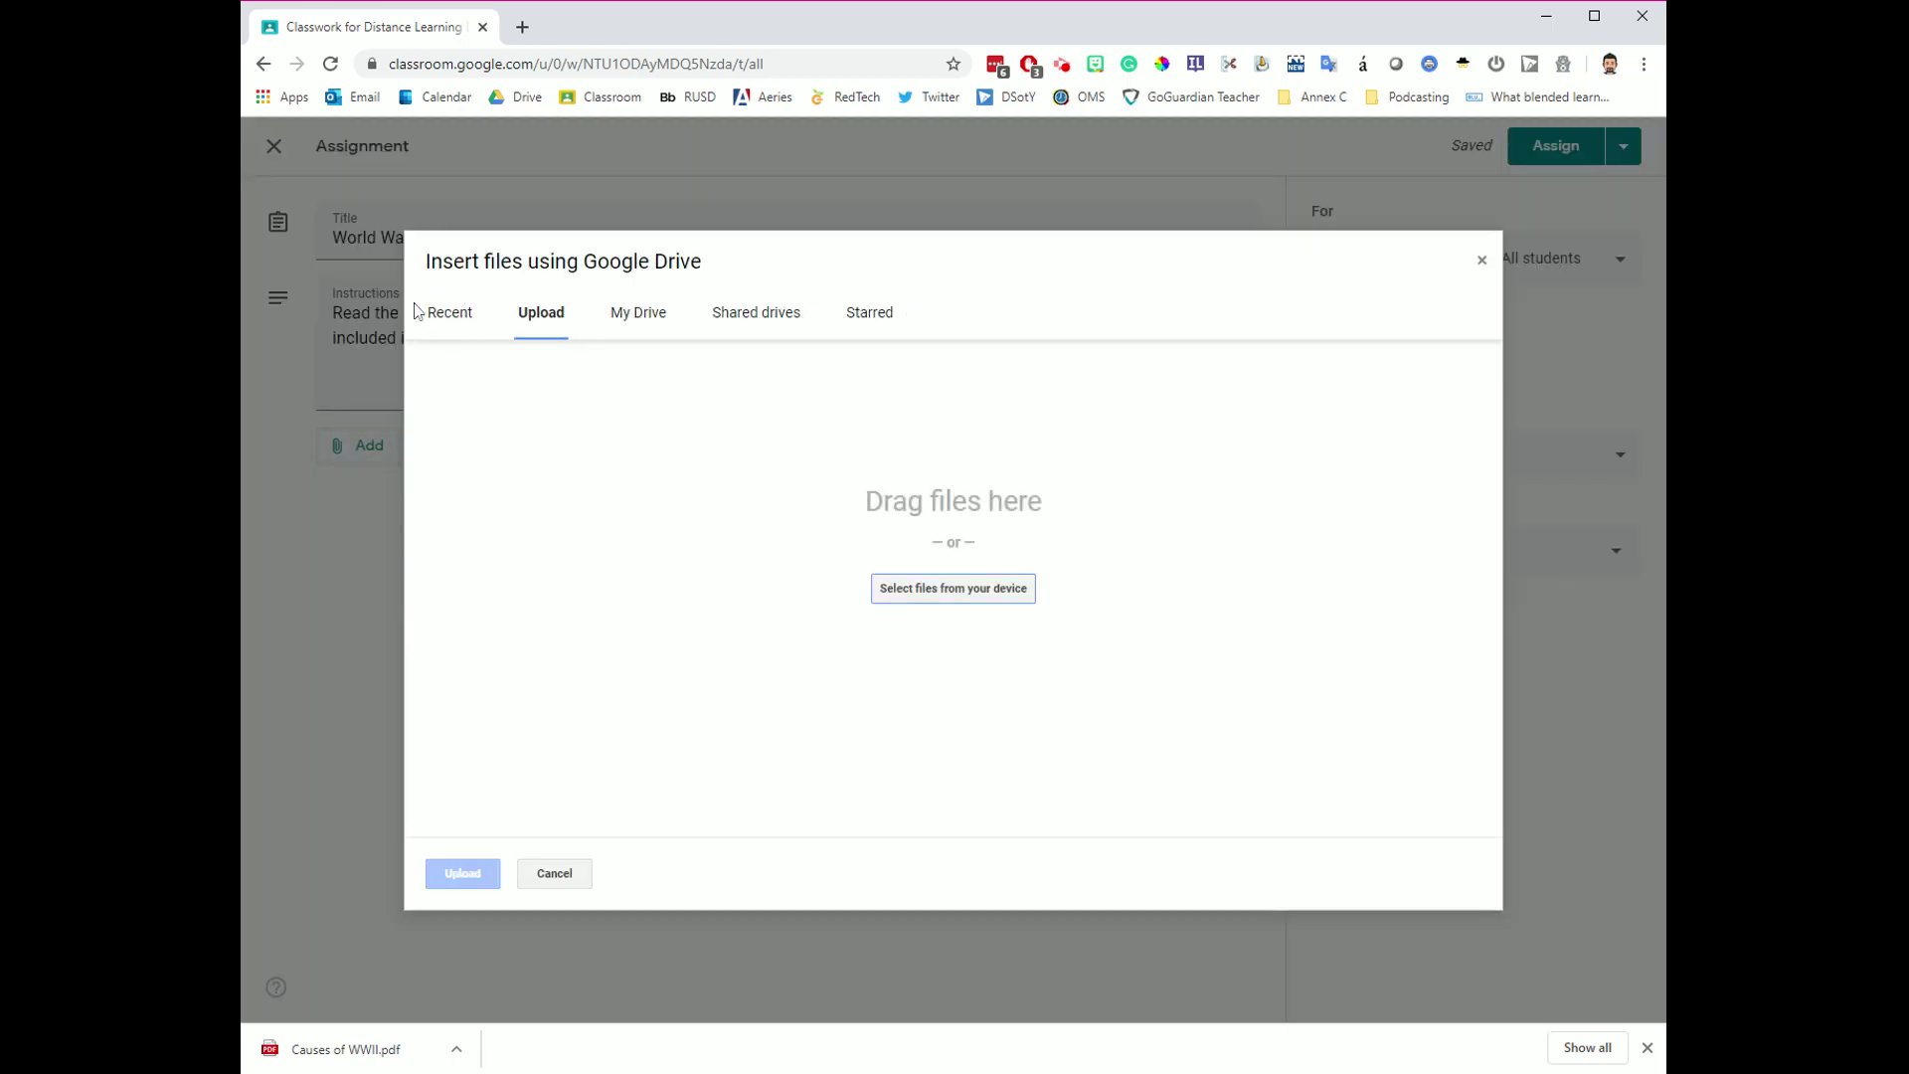
click(974, 600)
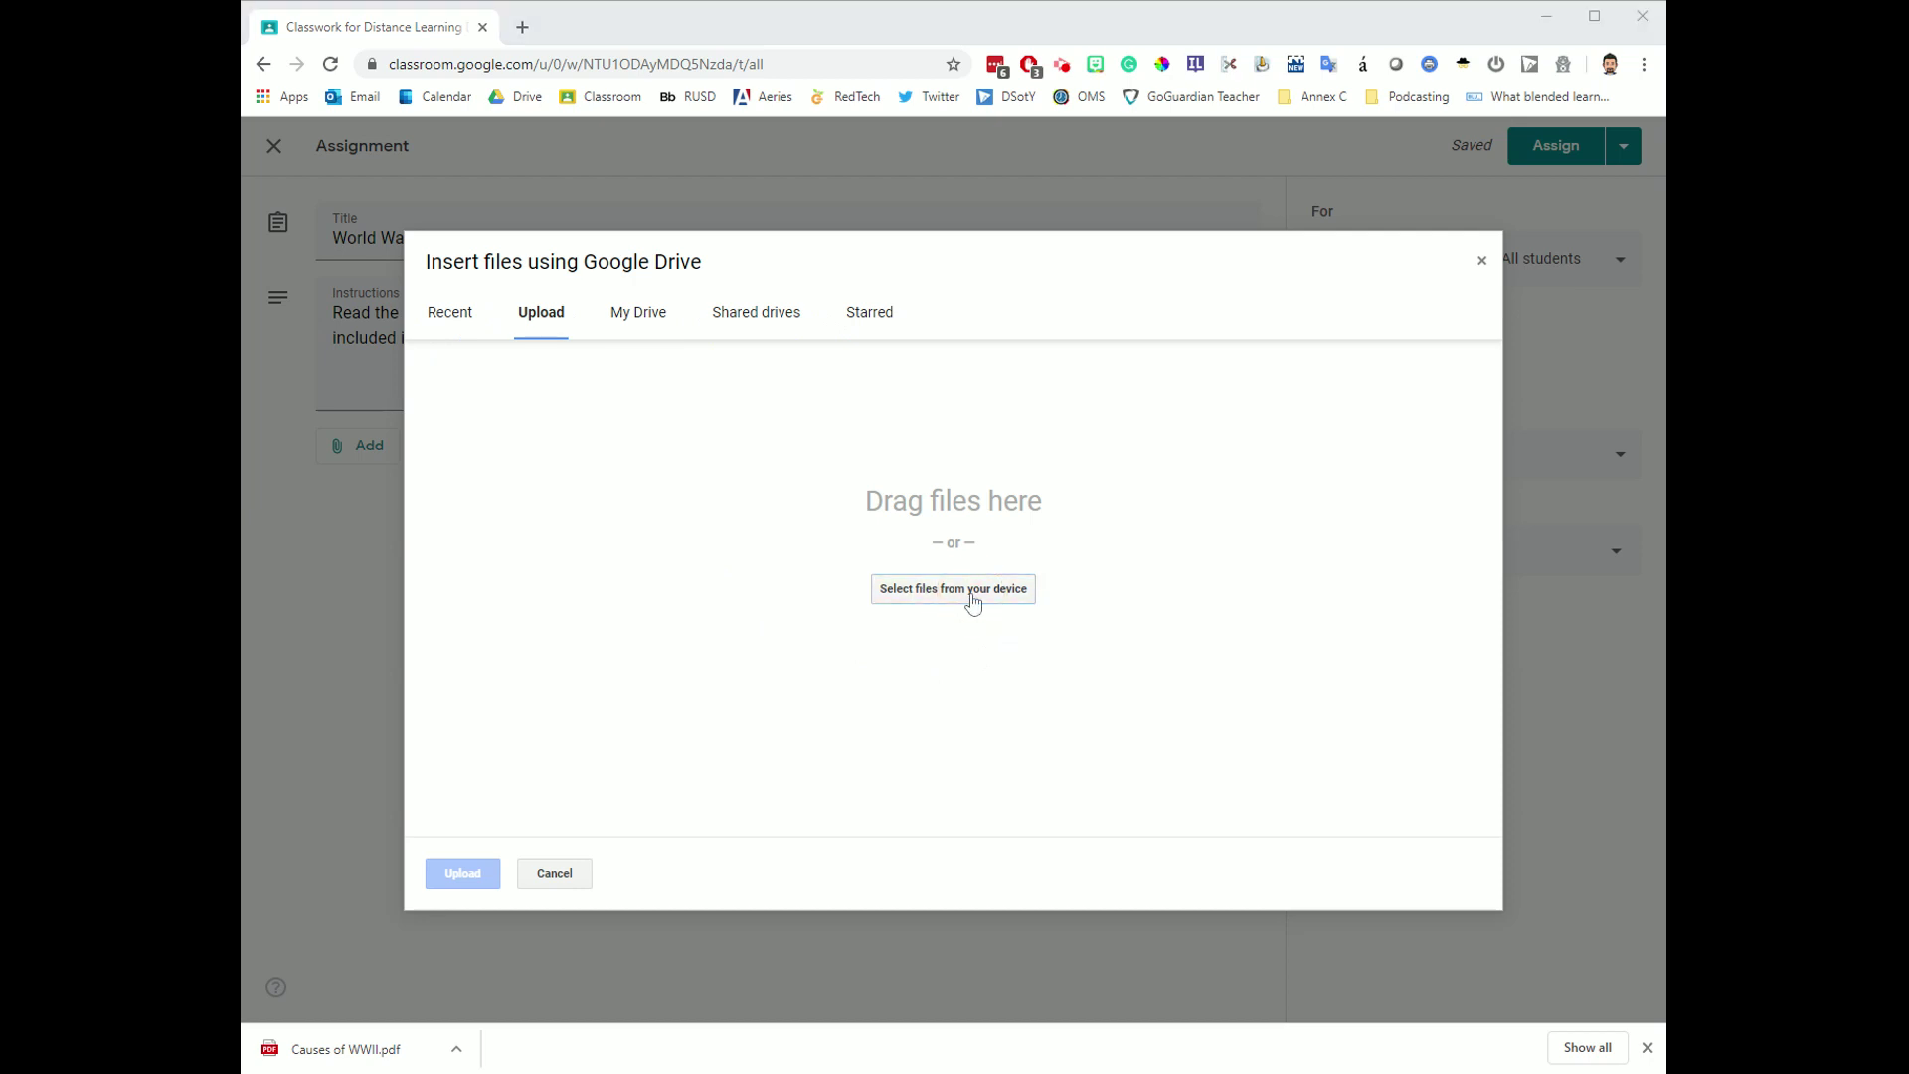
click(972, 597)
key(Return)
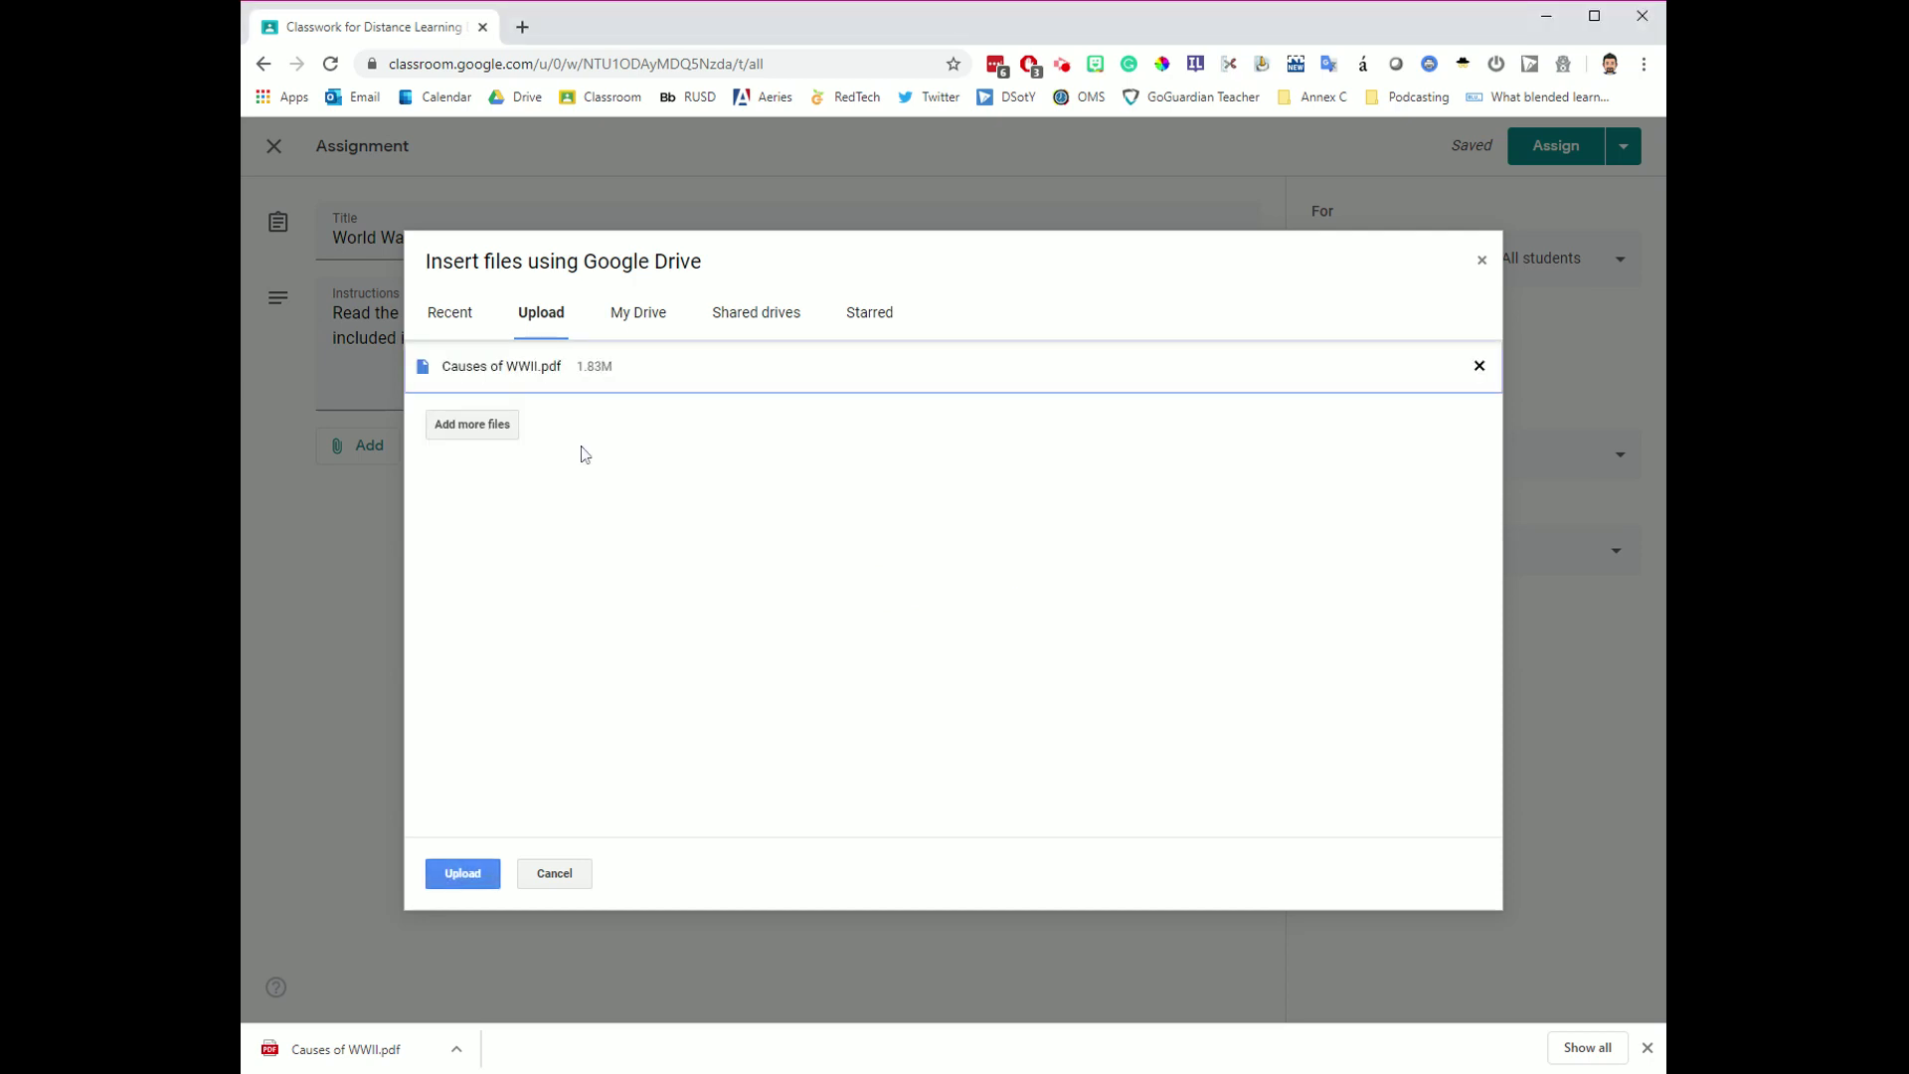
click(461, 877)
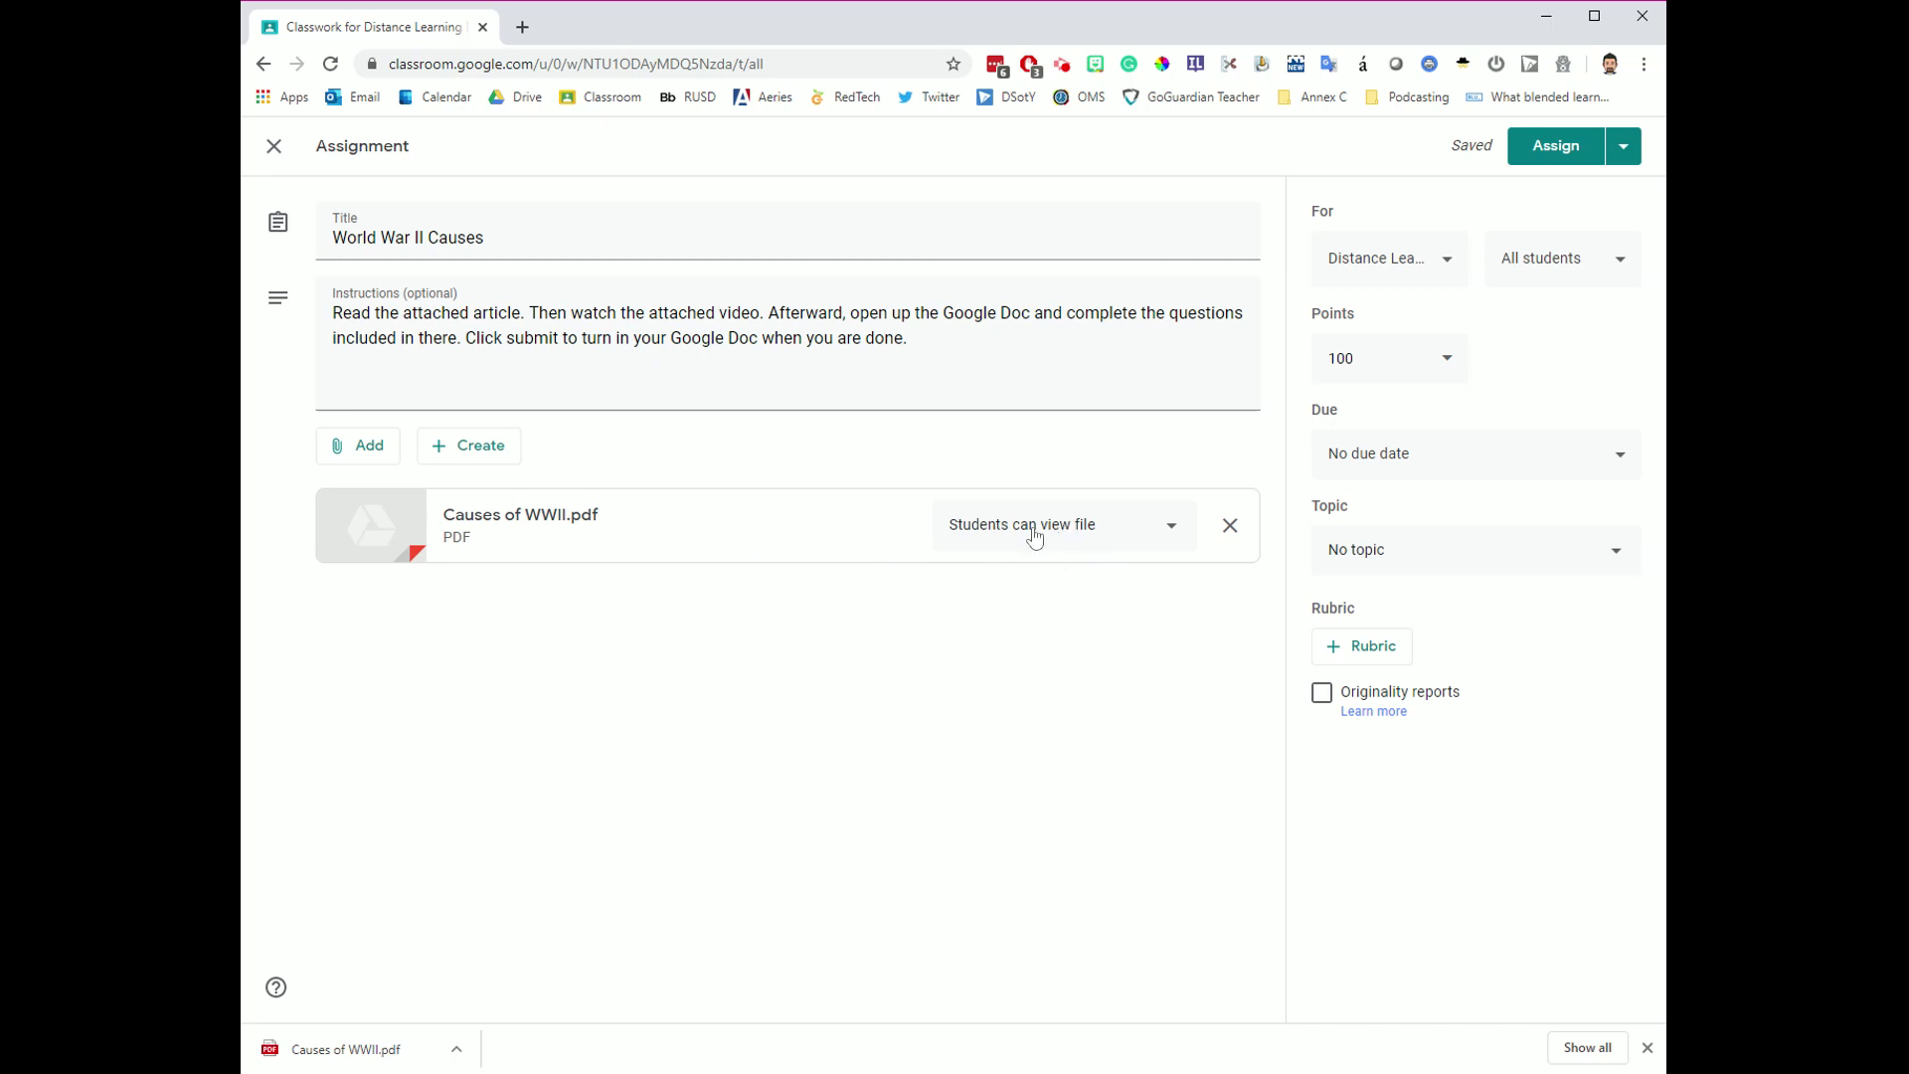
click(1154, 534)
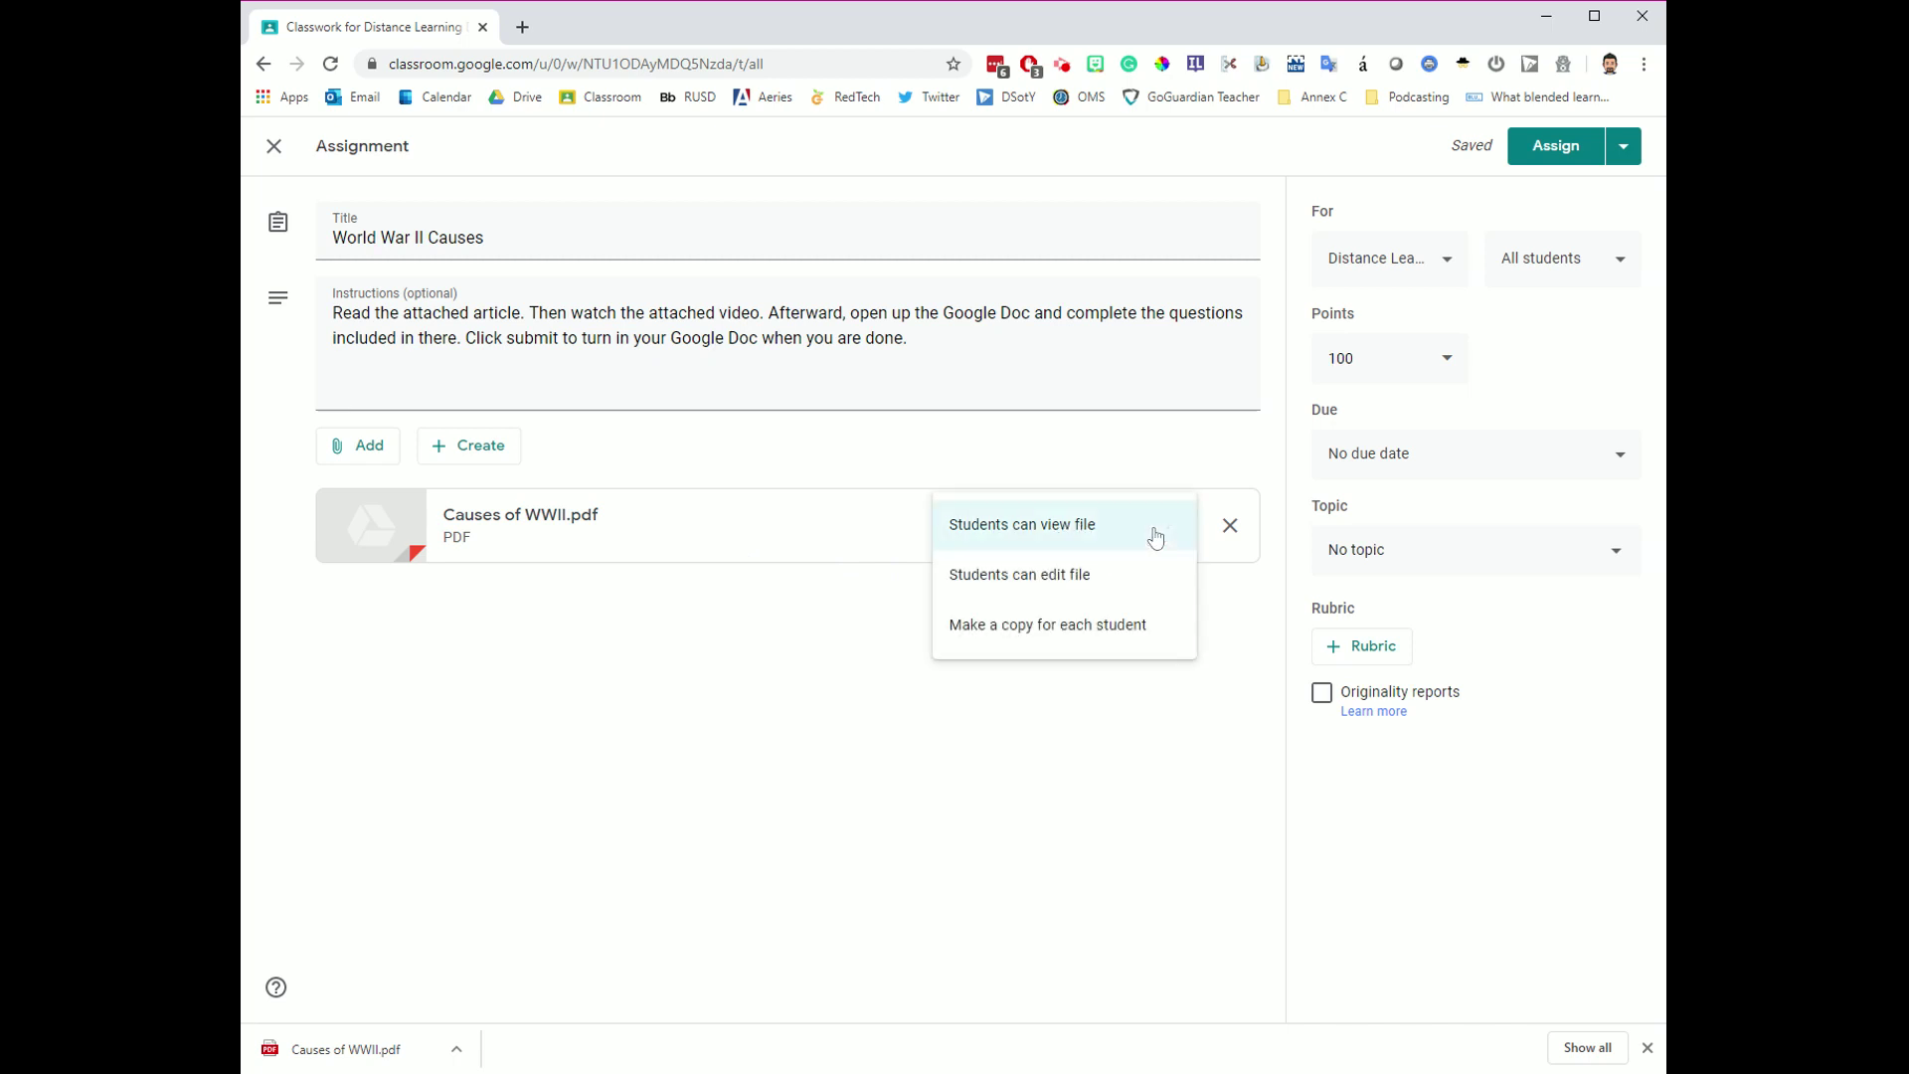
click(1009, 534)
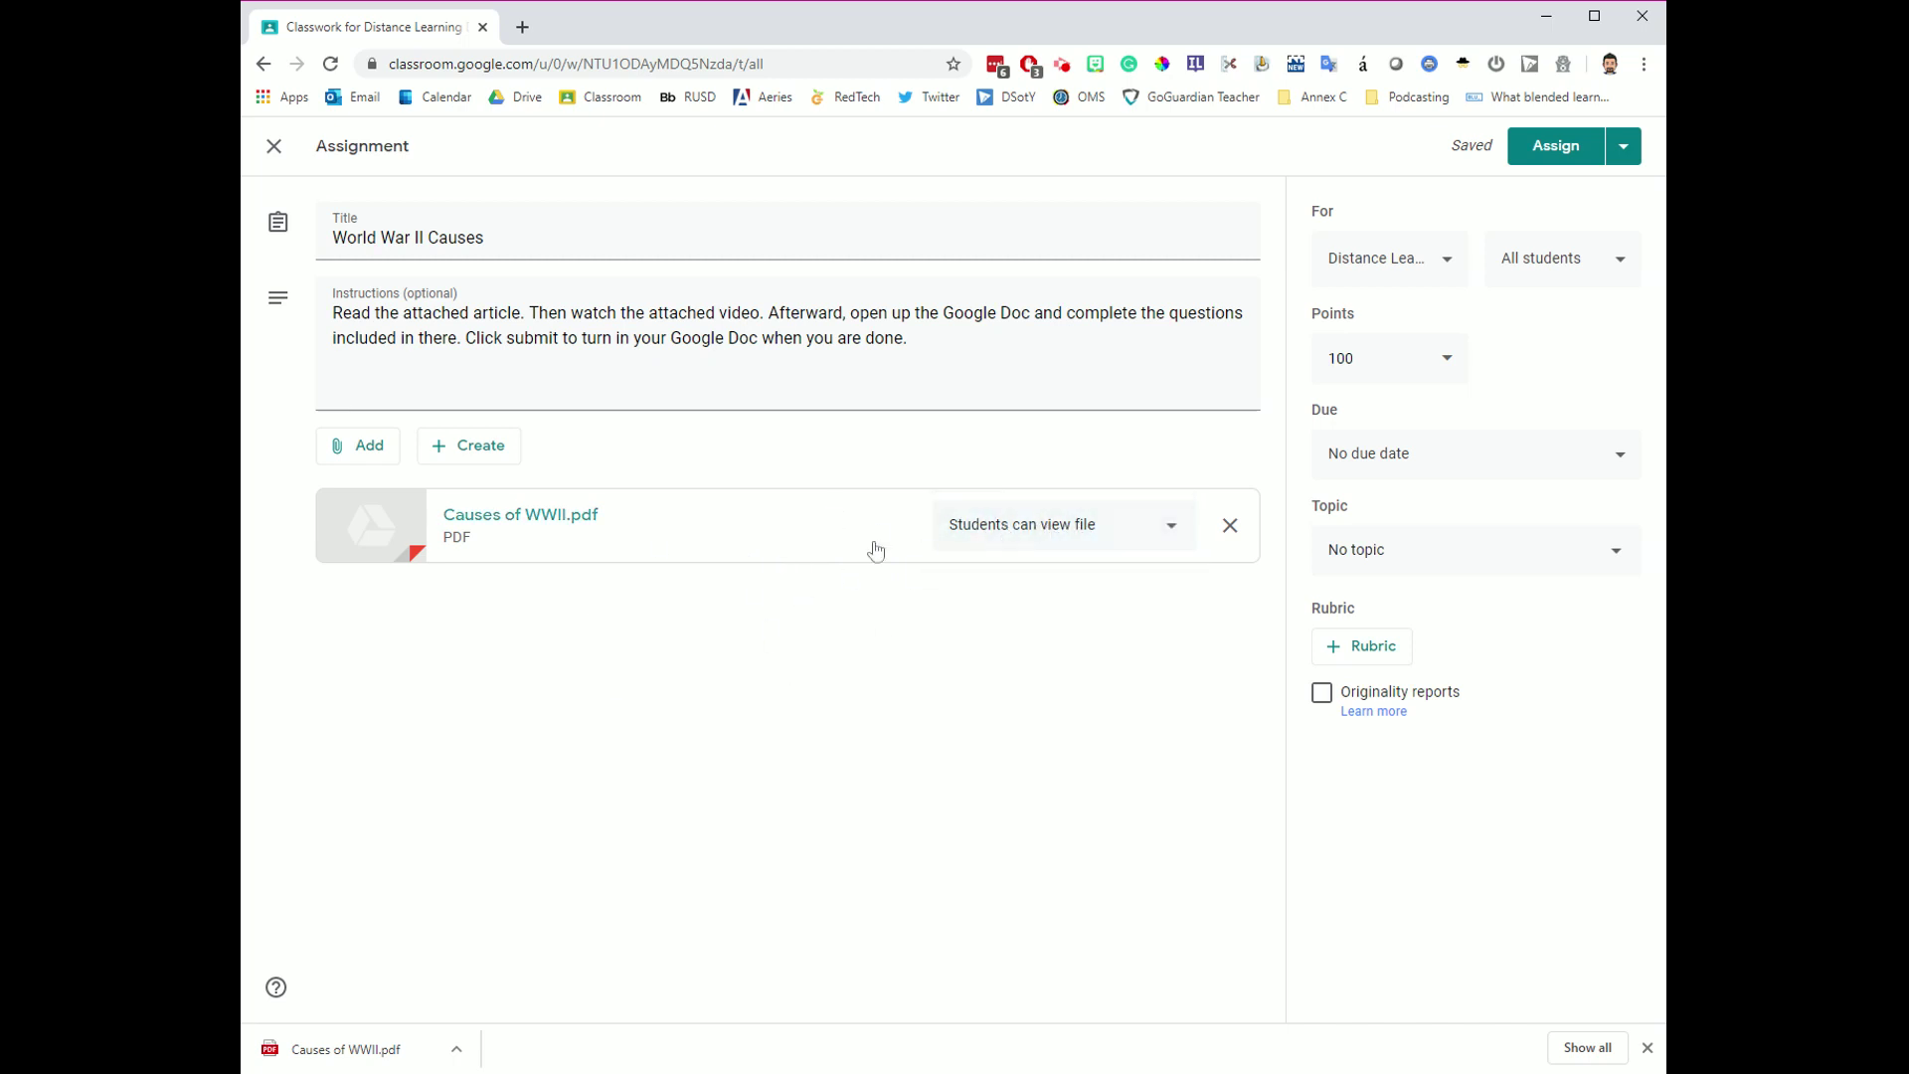
click(361, 455)
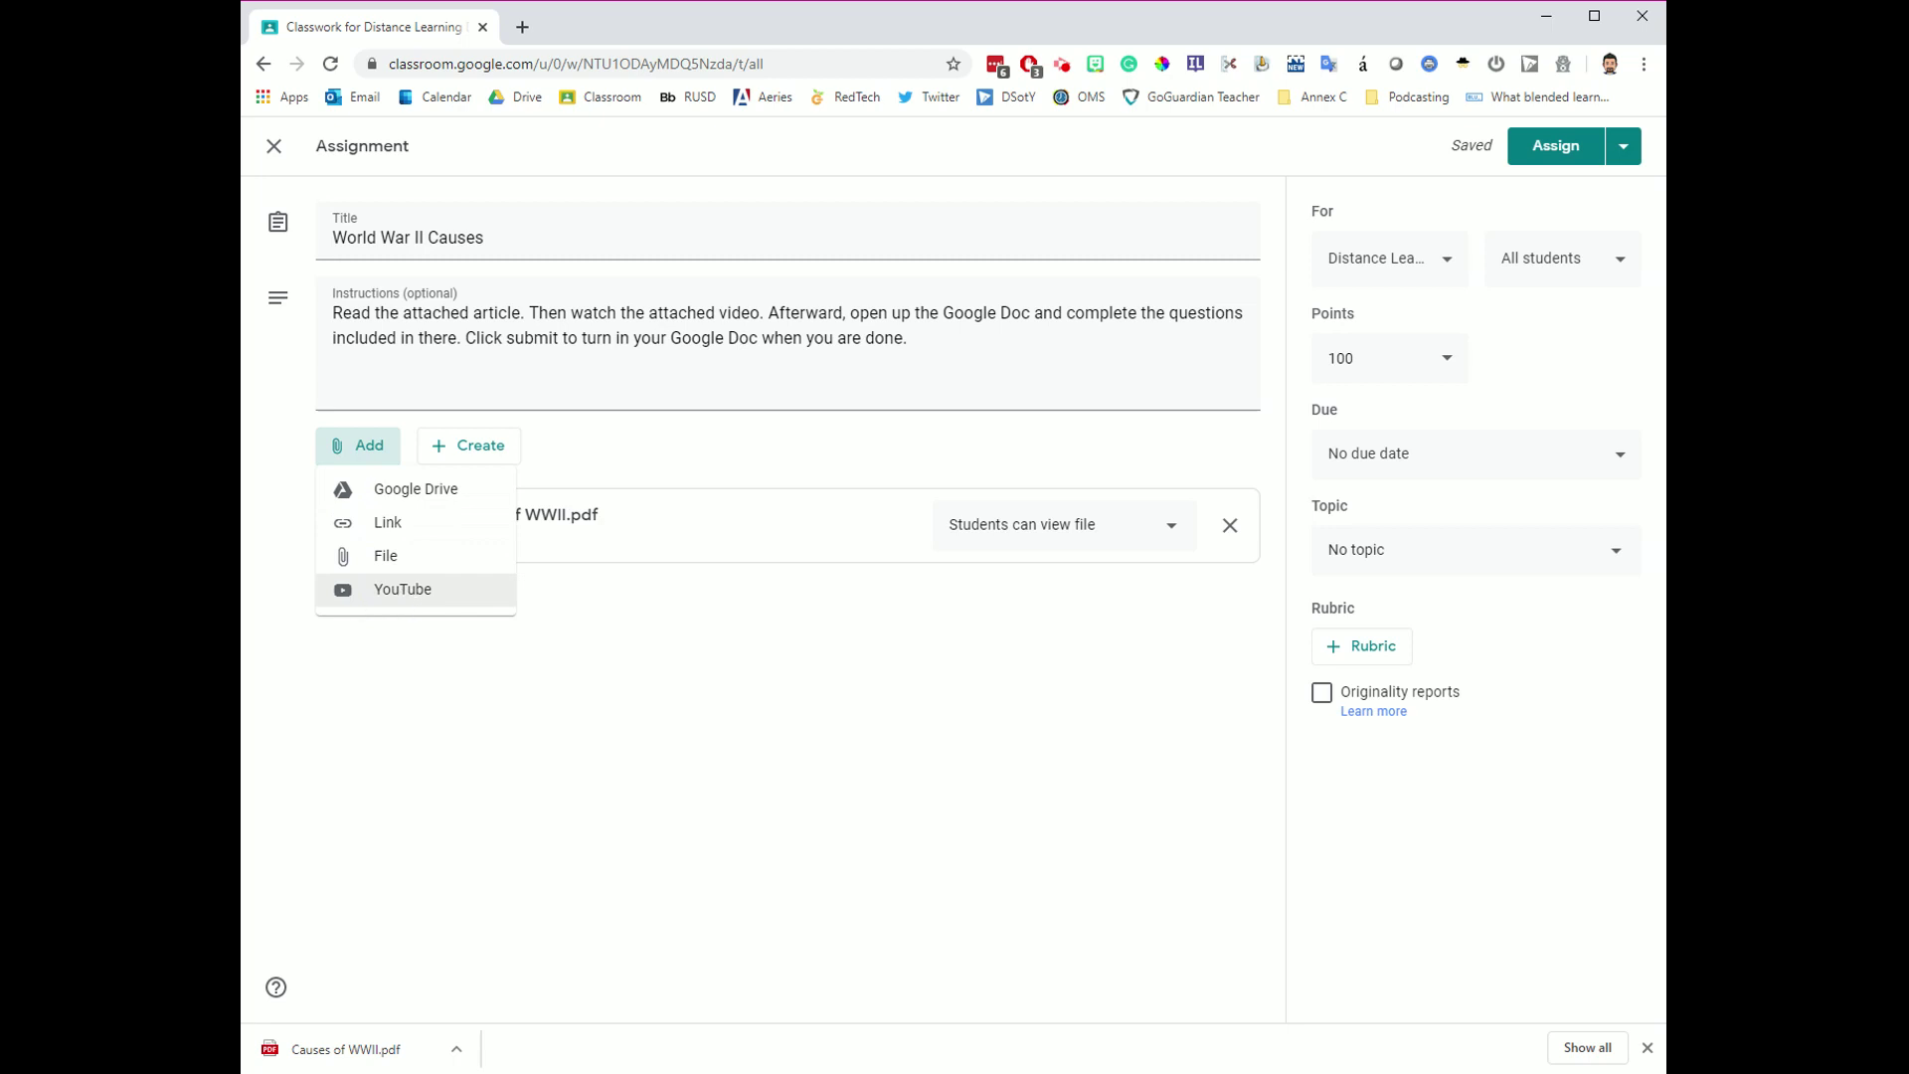
Step: Search YouTube for 'war world ii causes' and attach '6 Reasons For World War II - Causes Of World War 2'
click(409, 600)
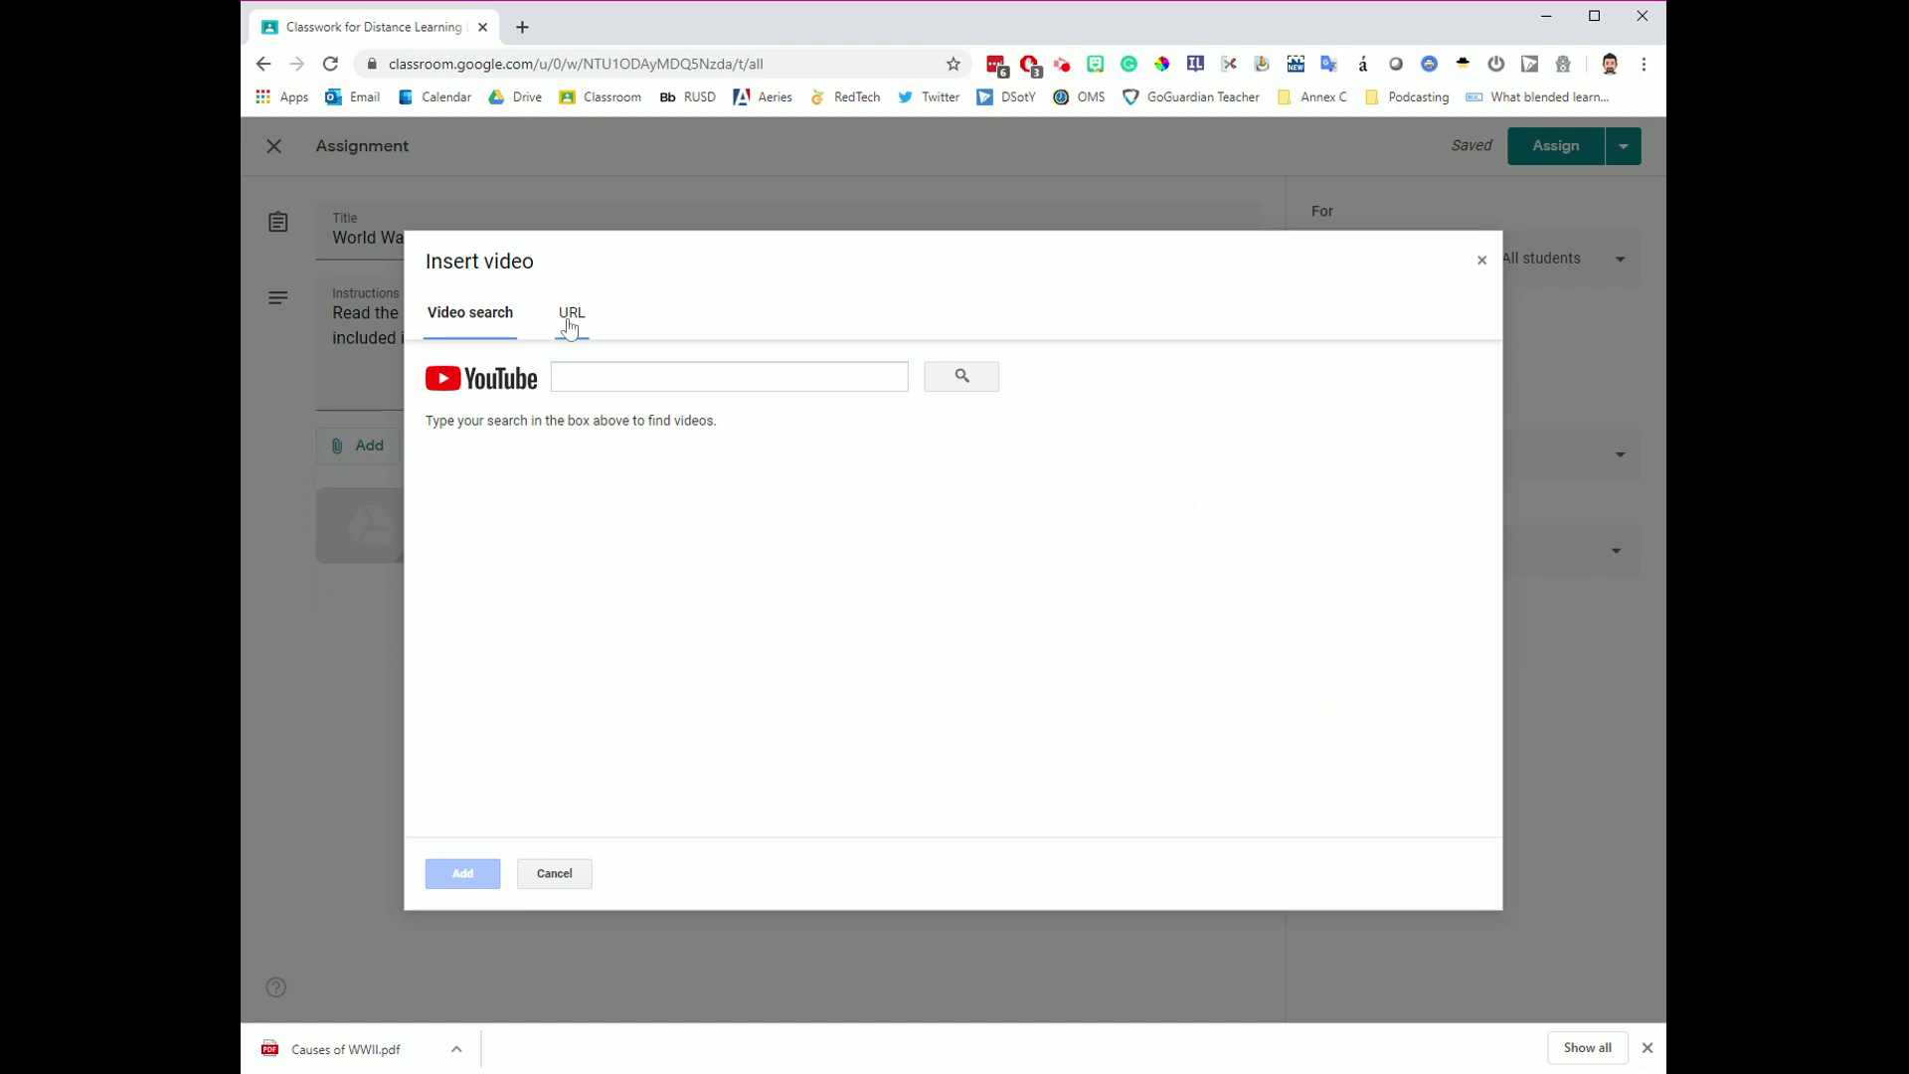
click(580, 374)
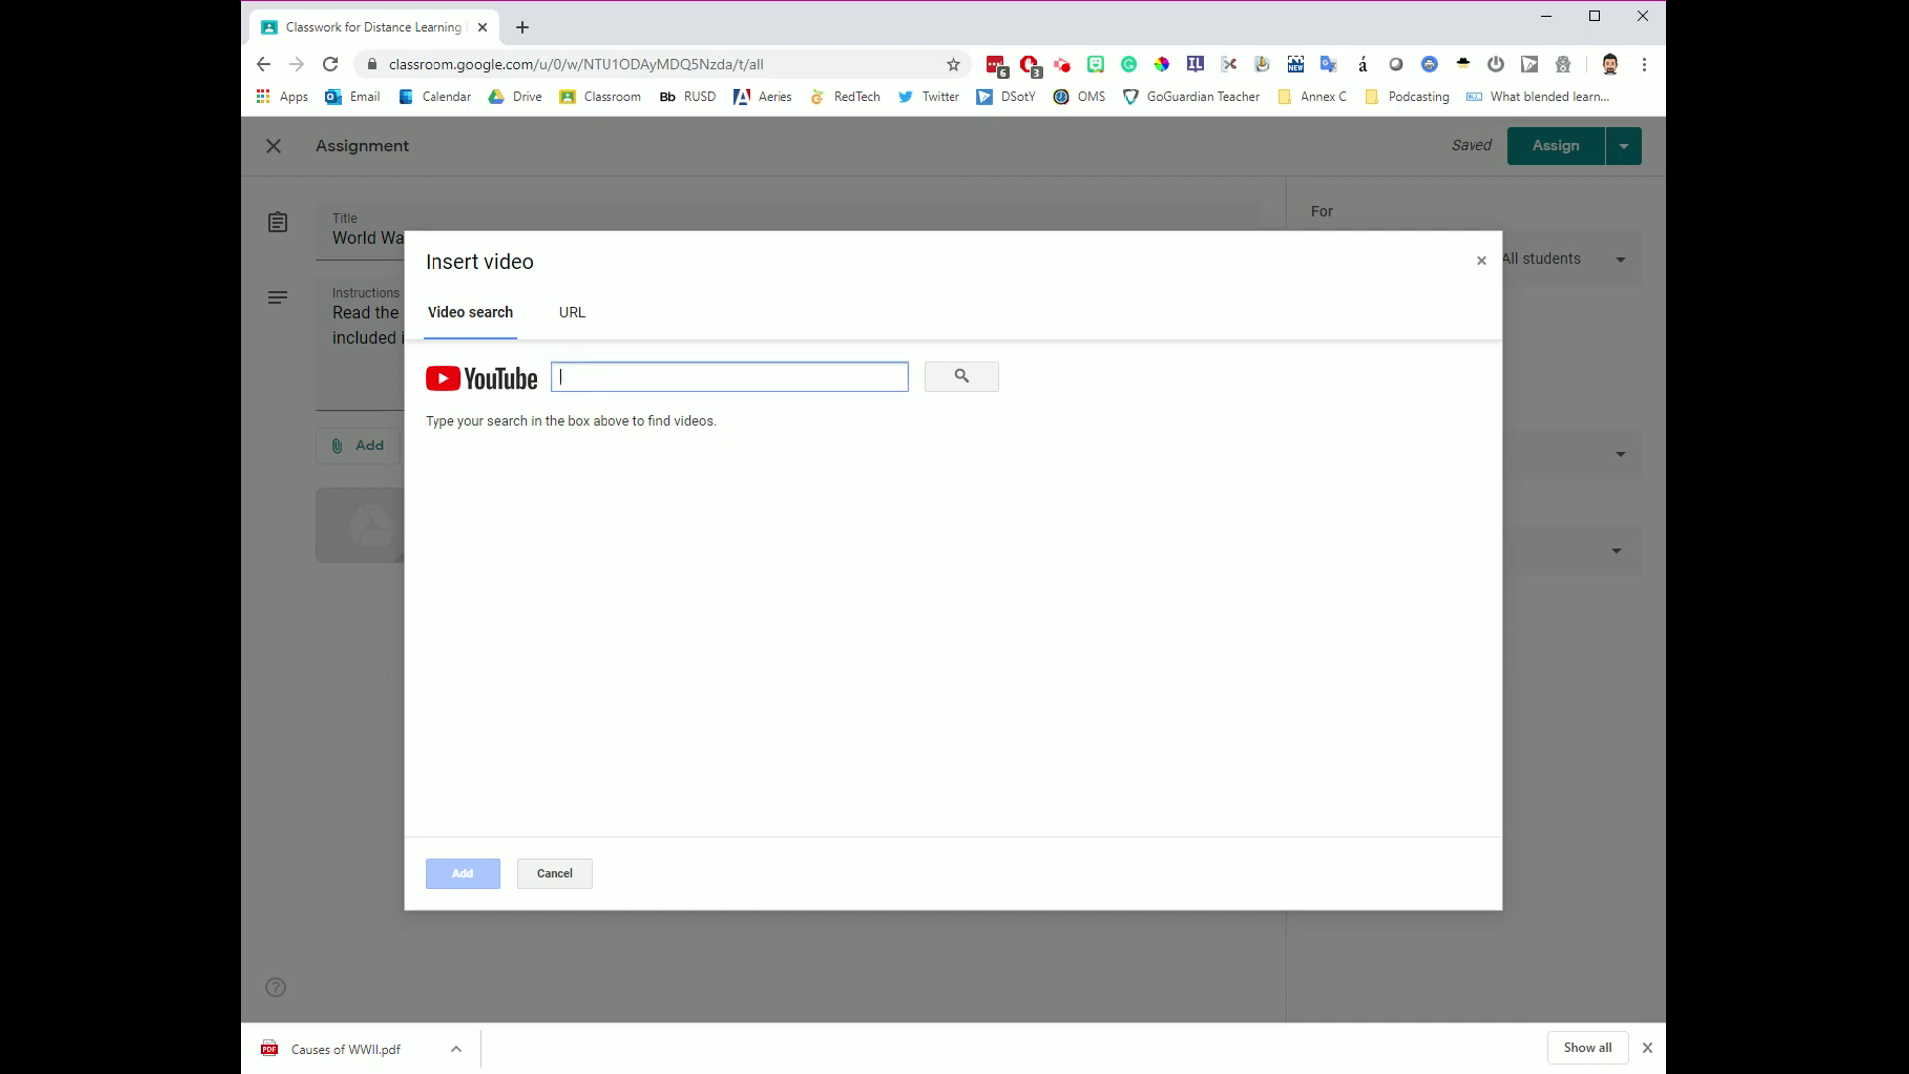
text(war world ii)
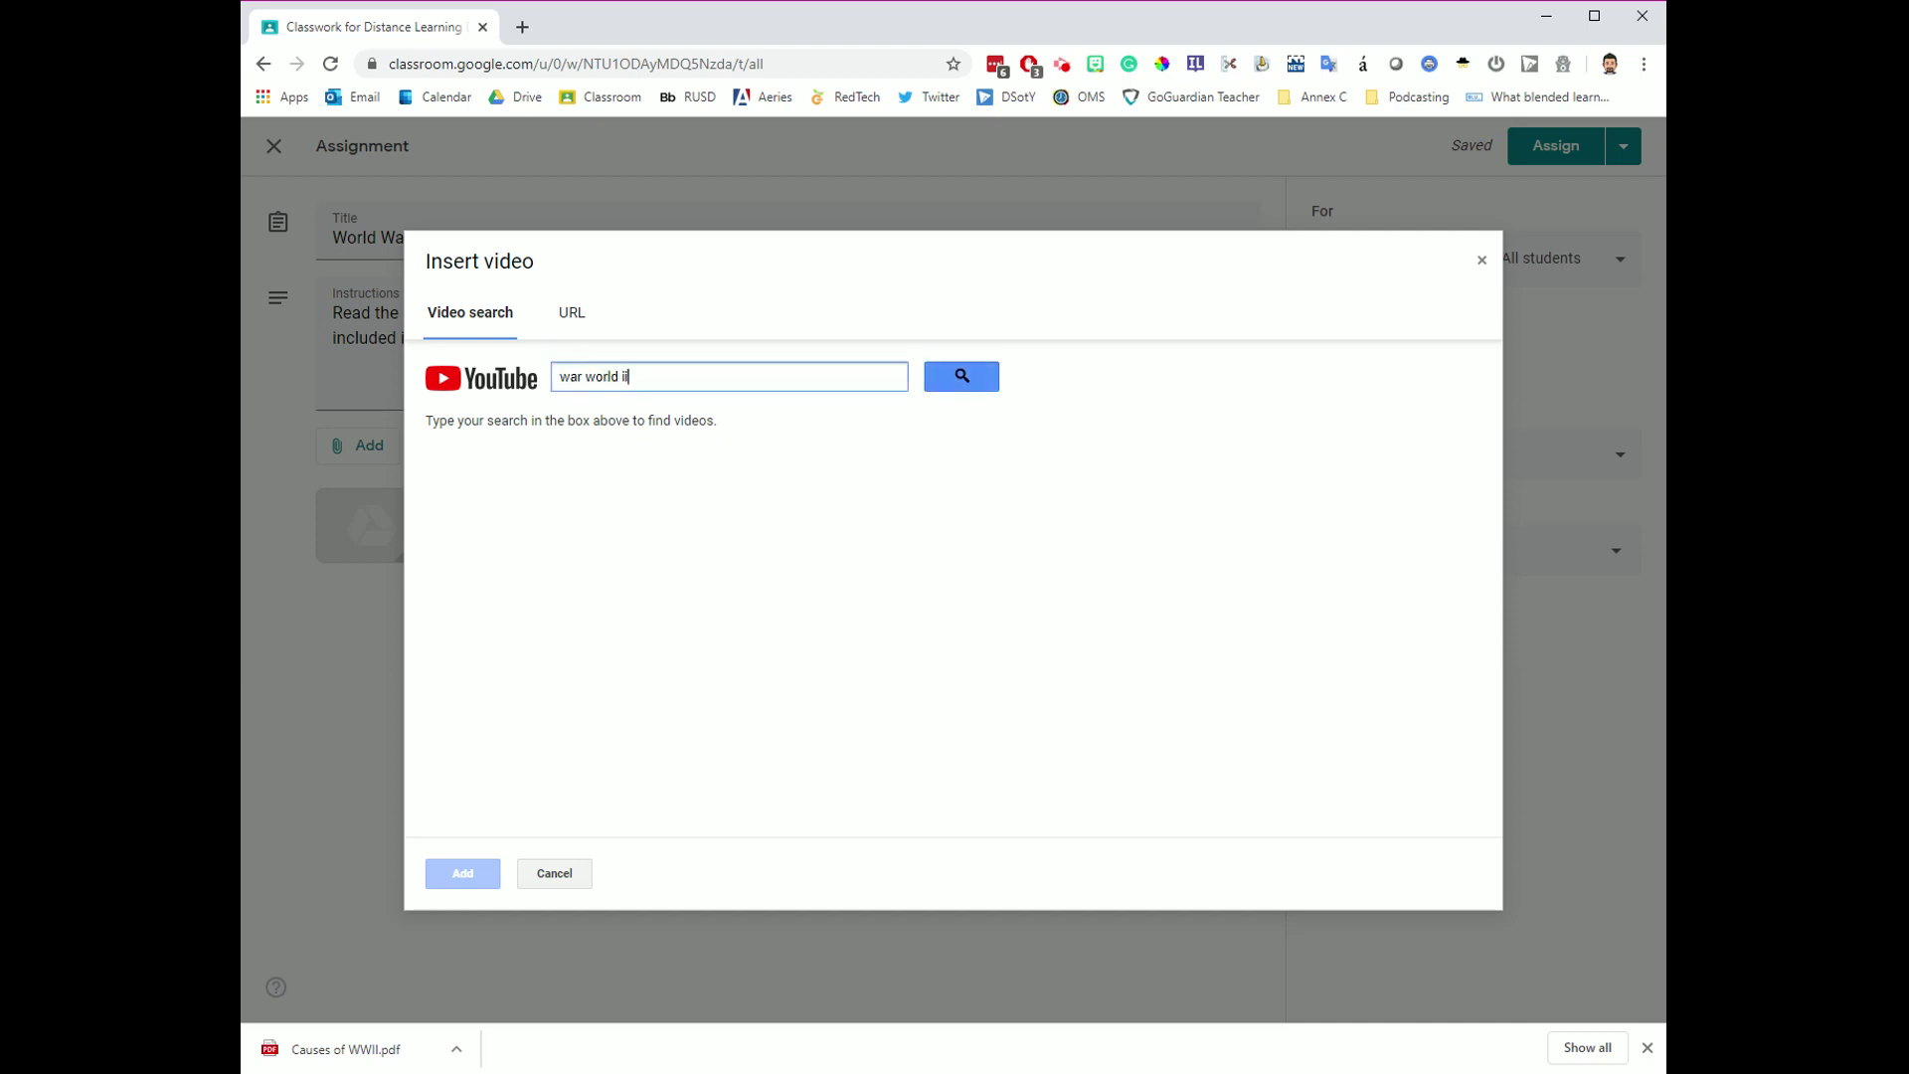
text( causes)
key(Return)
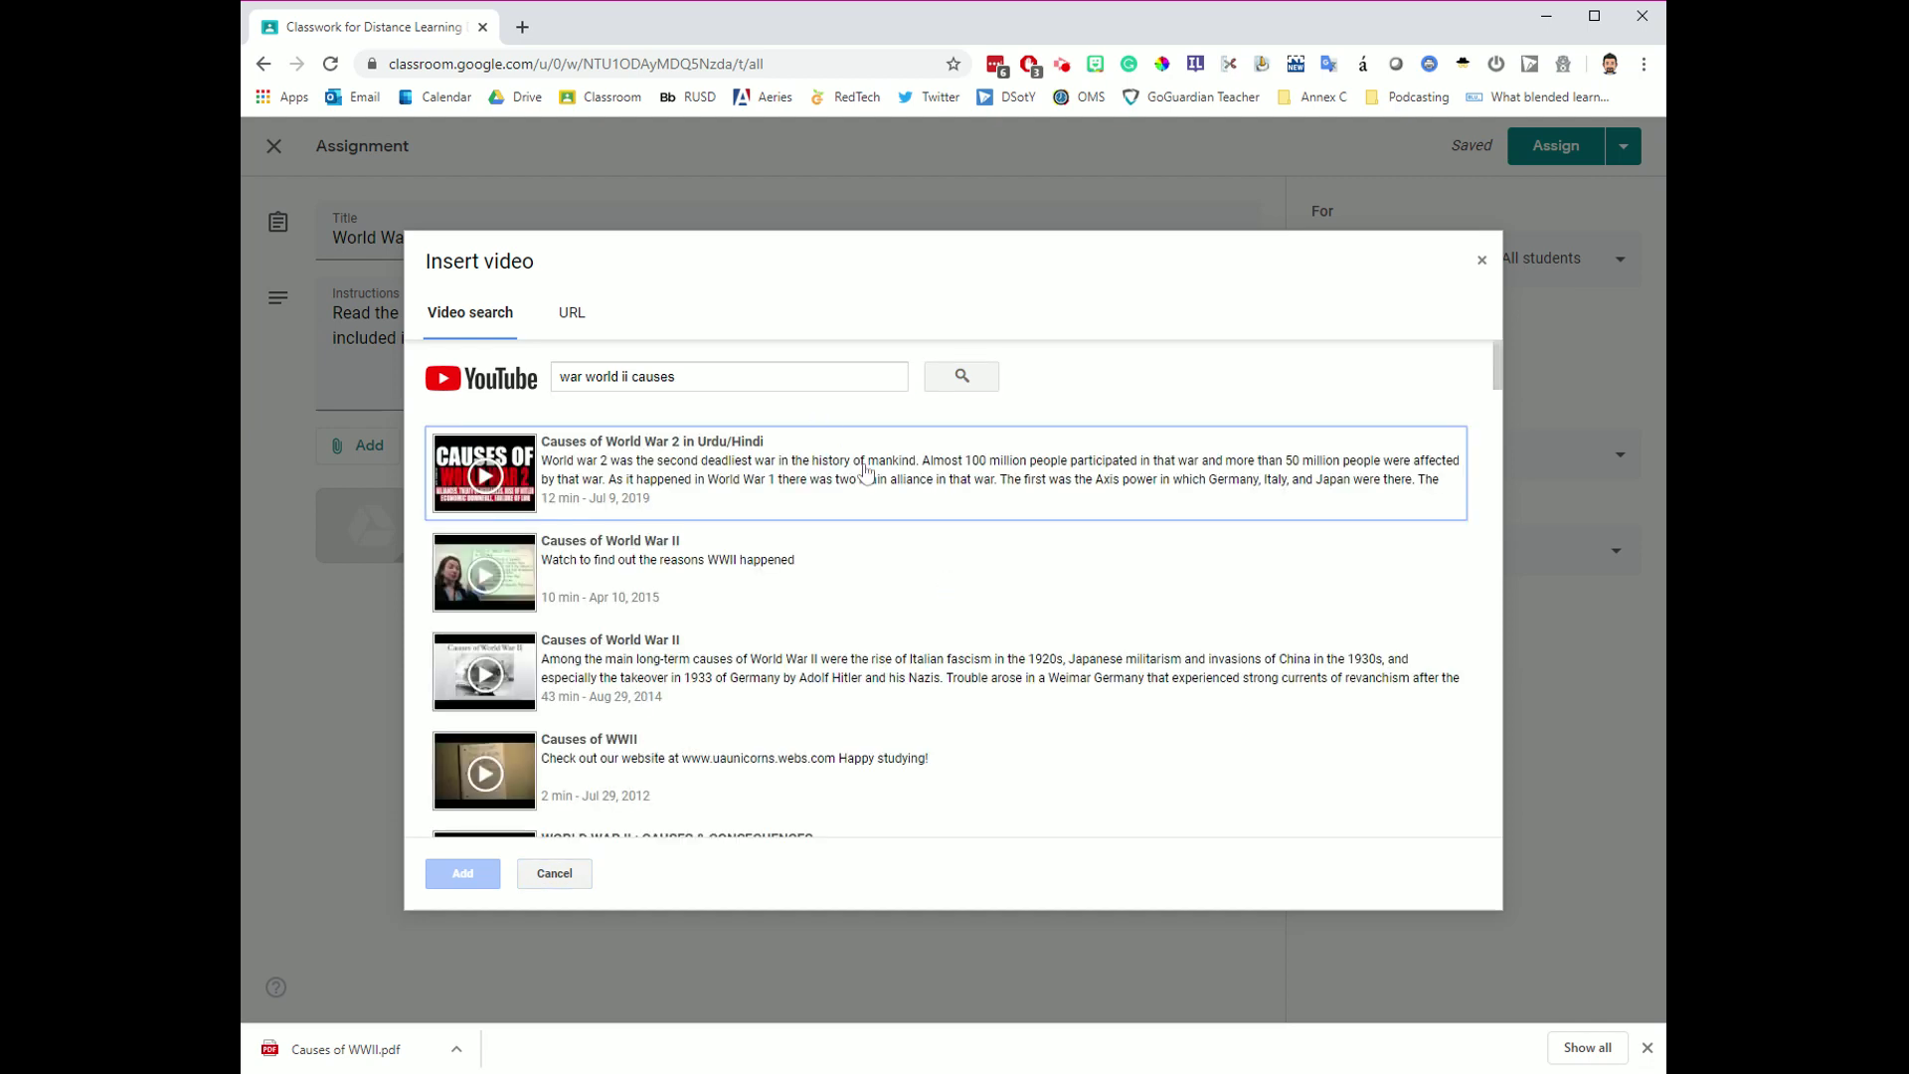
scroll(814, 584, down, 2)
scroll(814, 584, down, 2)
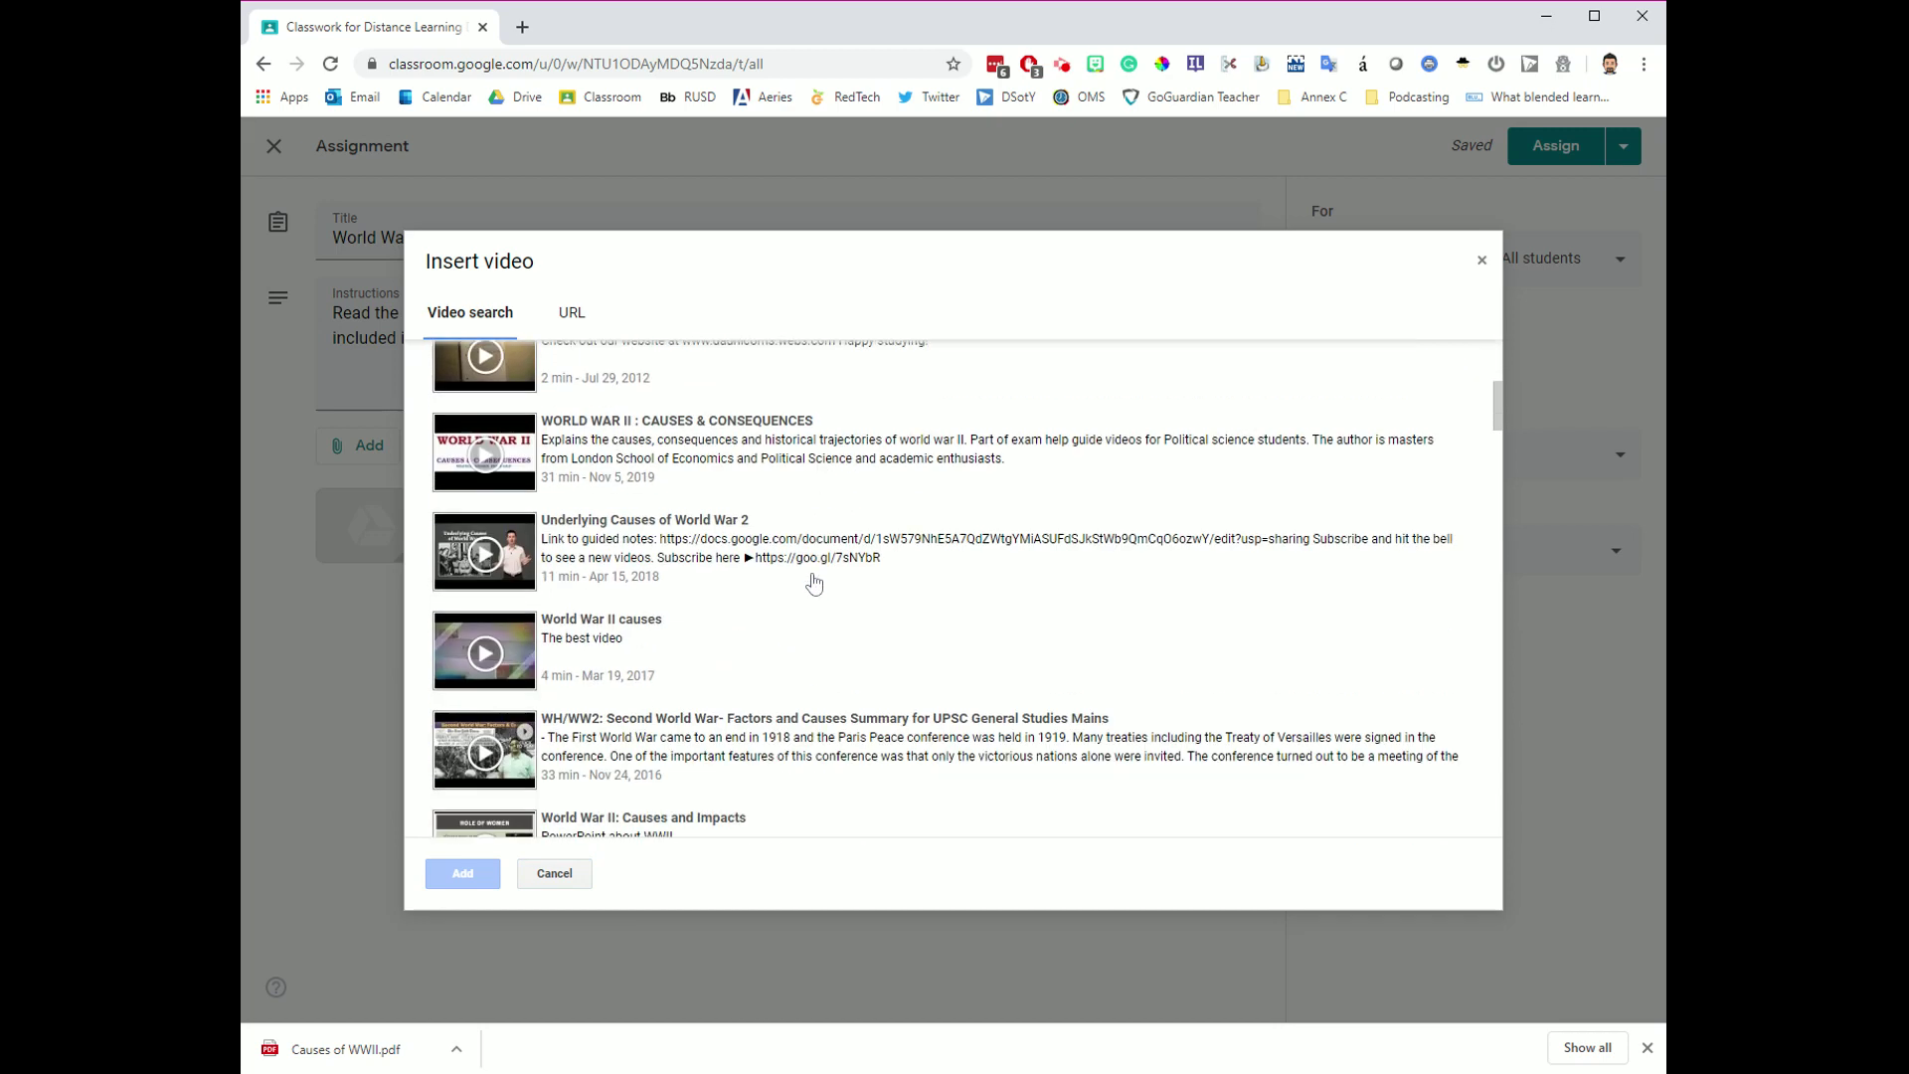
scroll(856, 660, down, 2)
scroll(695, 695, down, 2)
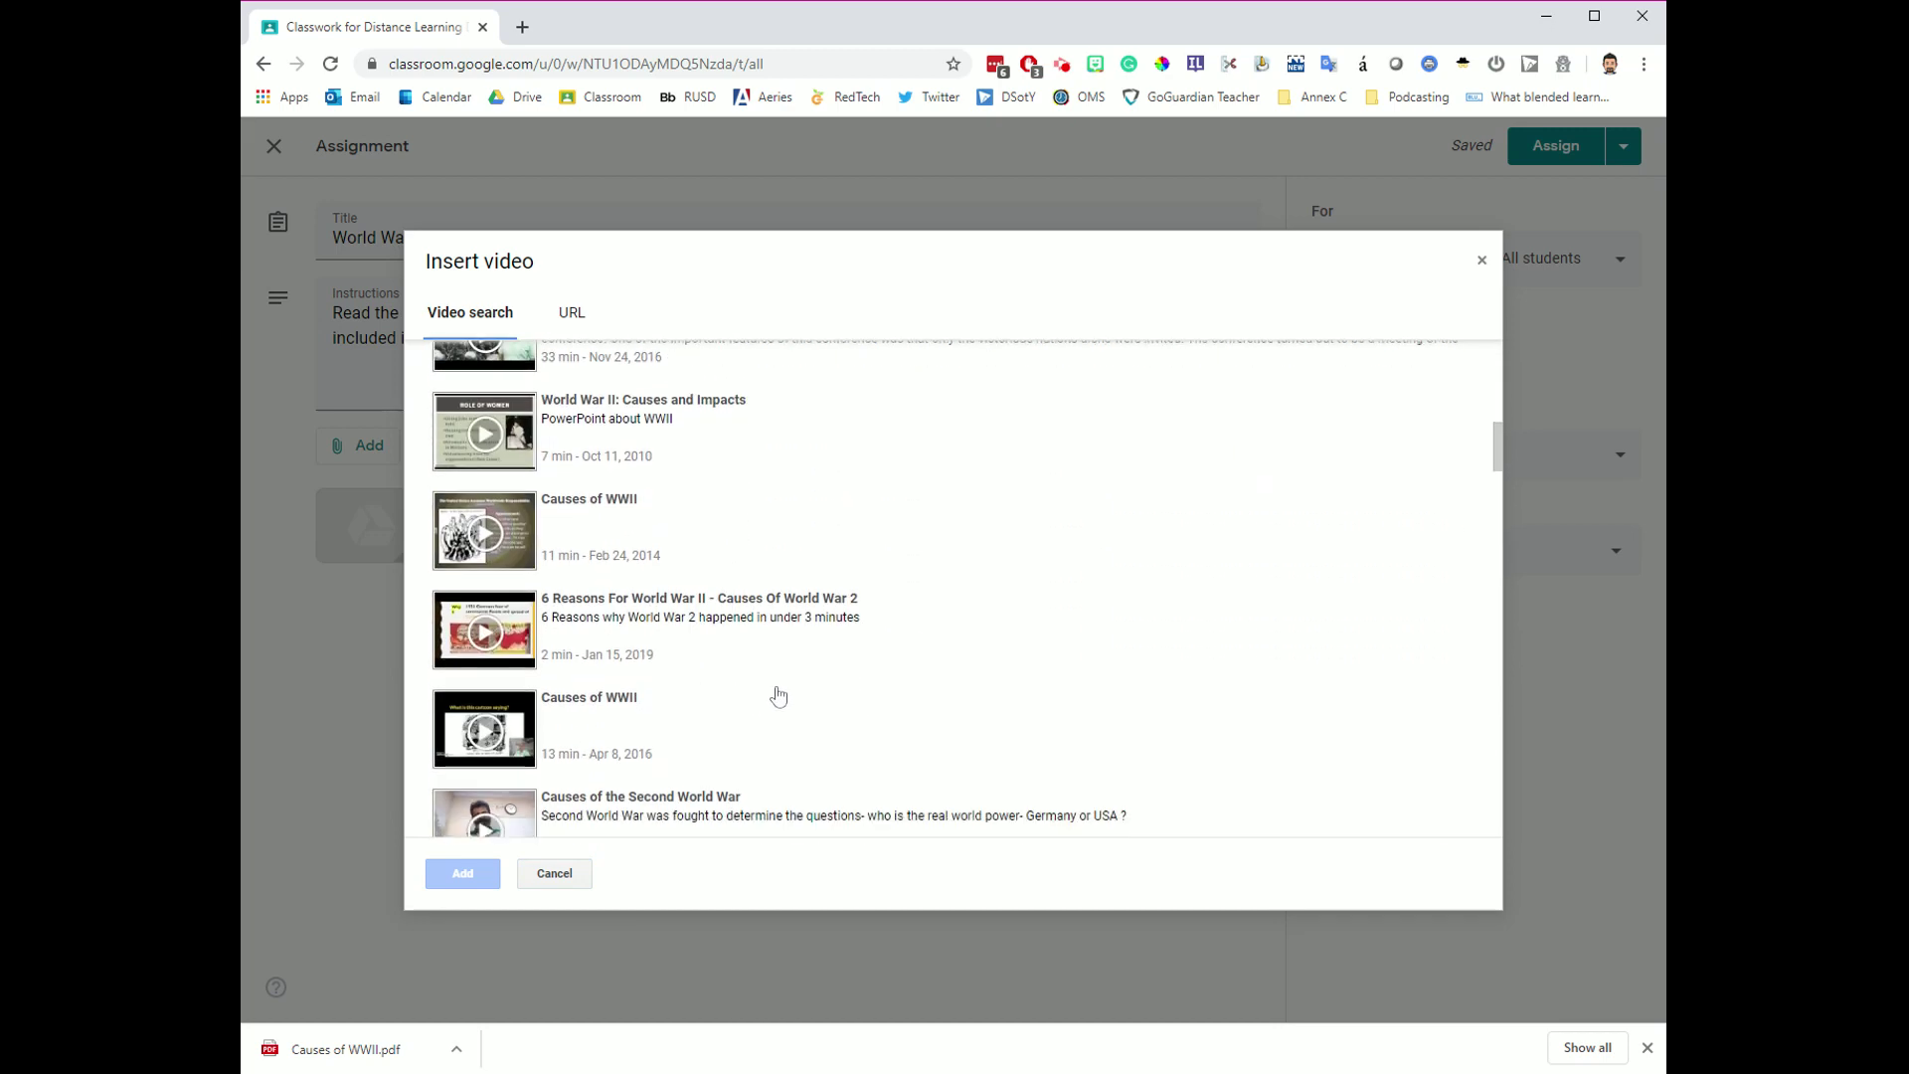
click(673, 627)
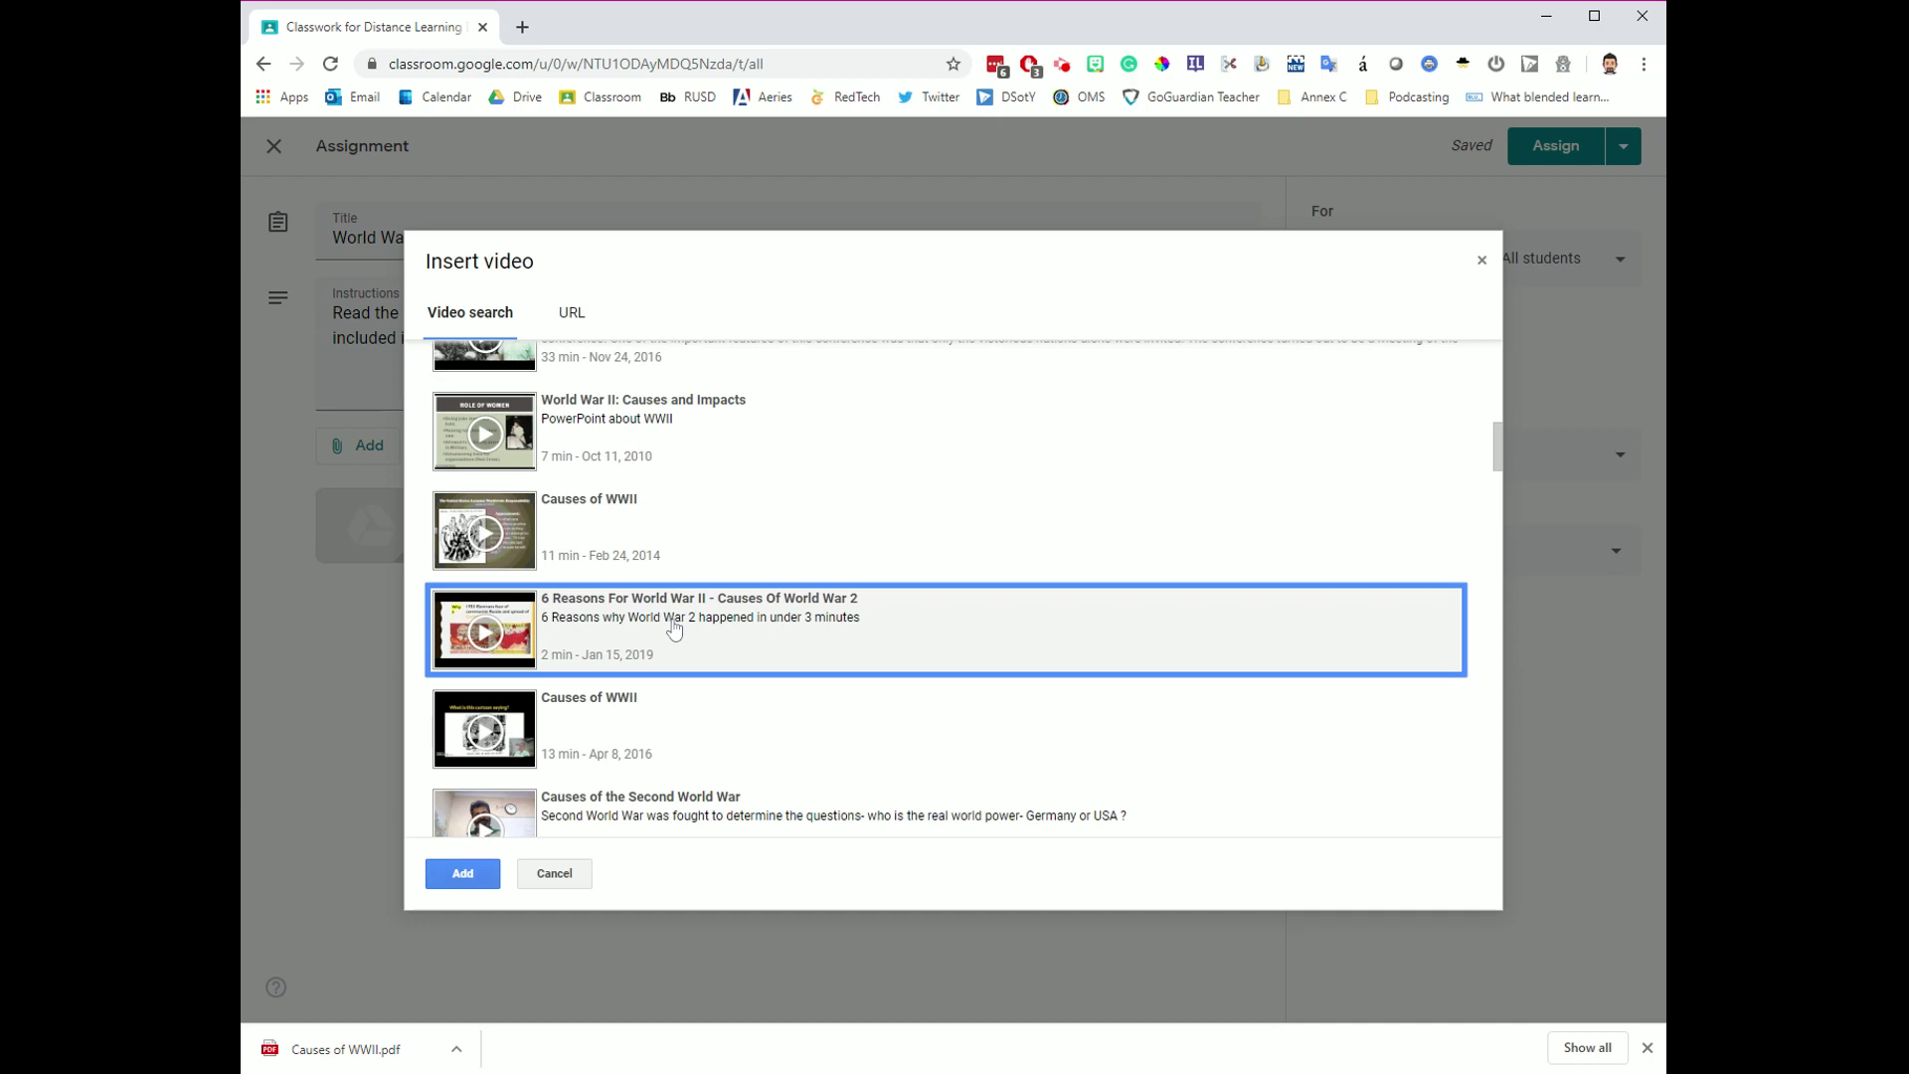
click(464, 875)
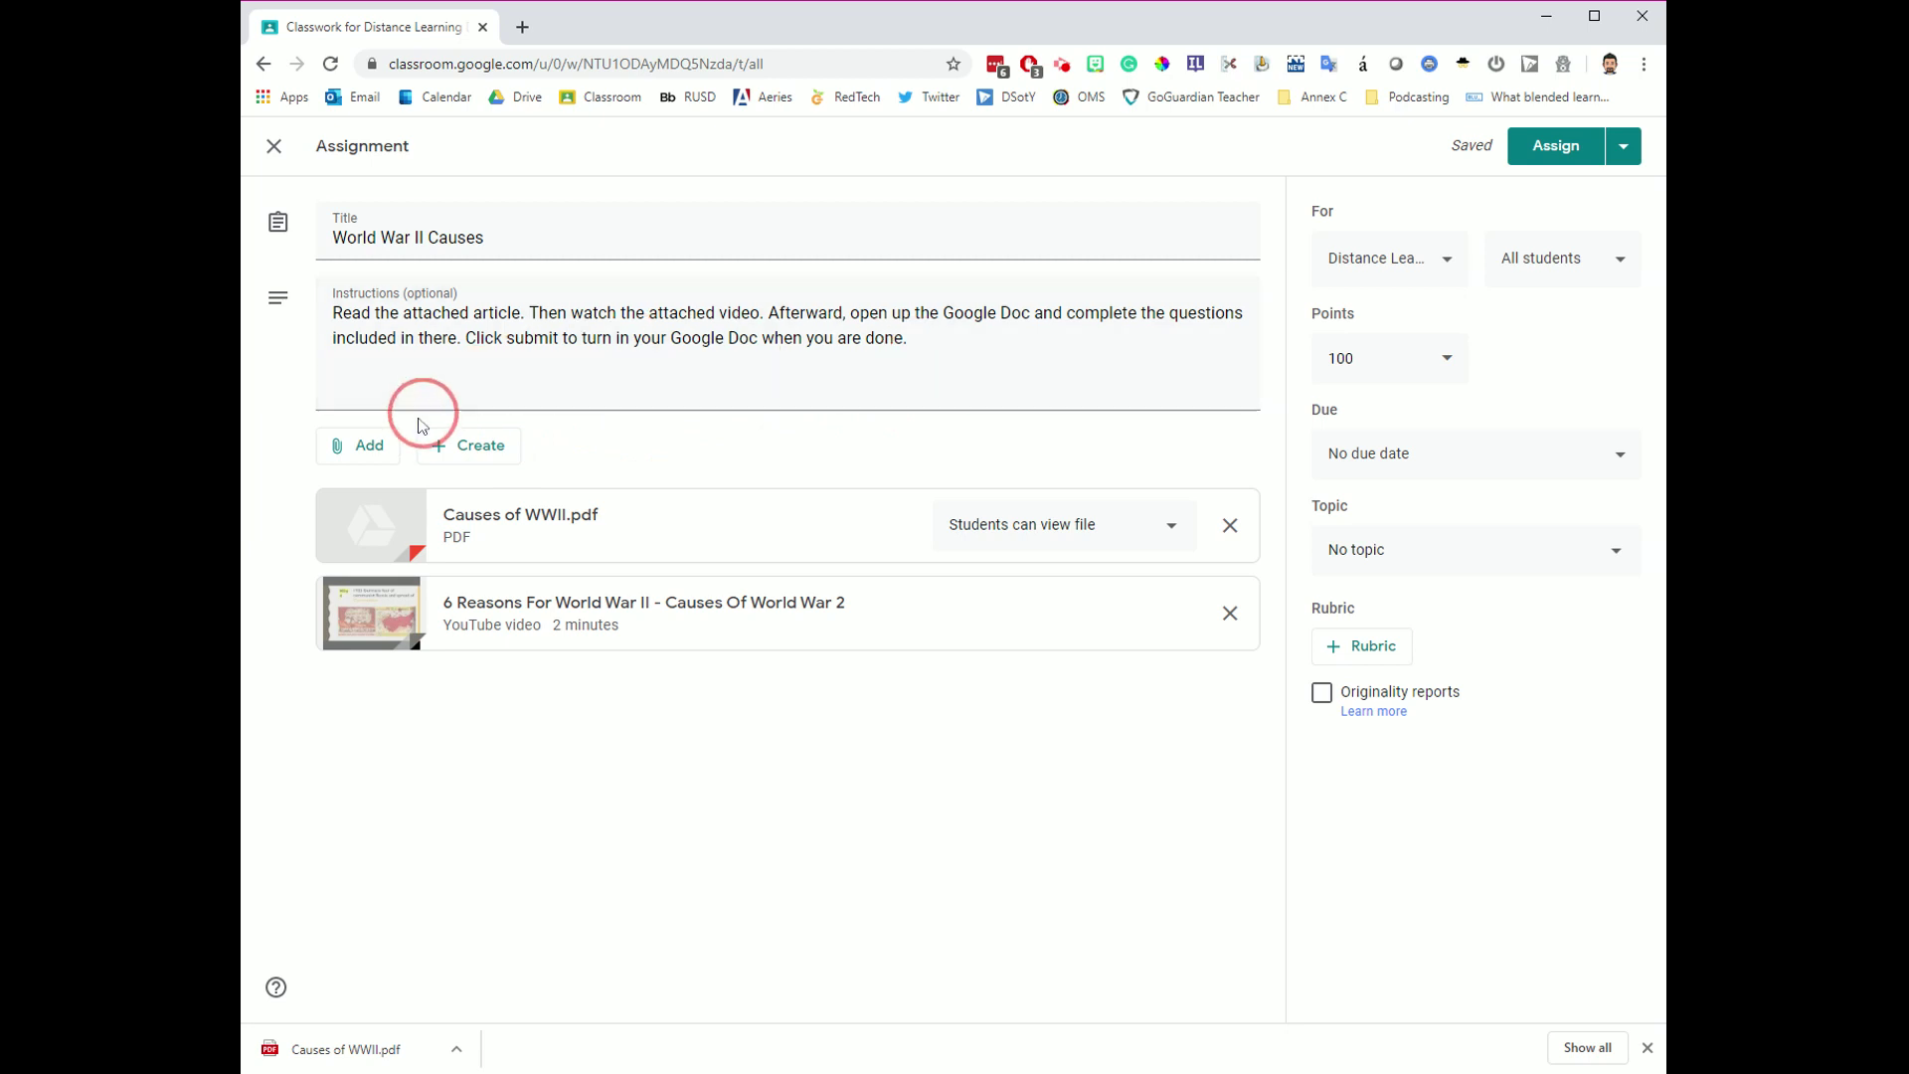
click(367, 455)
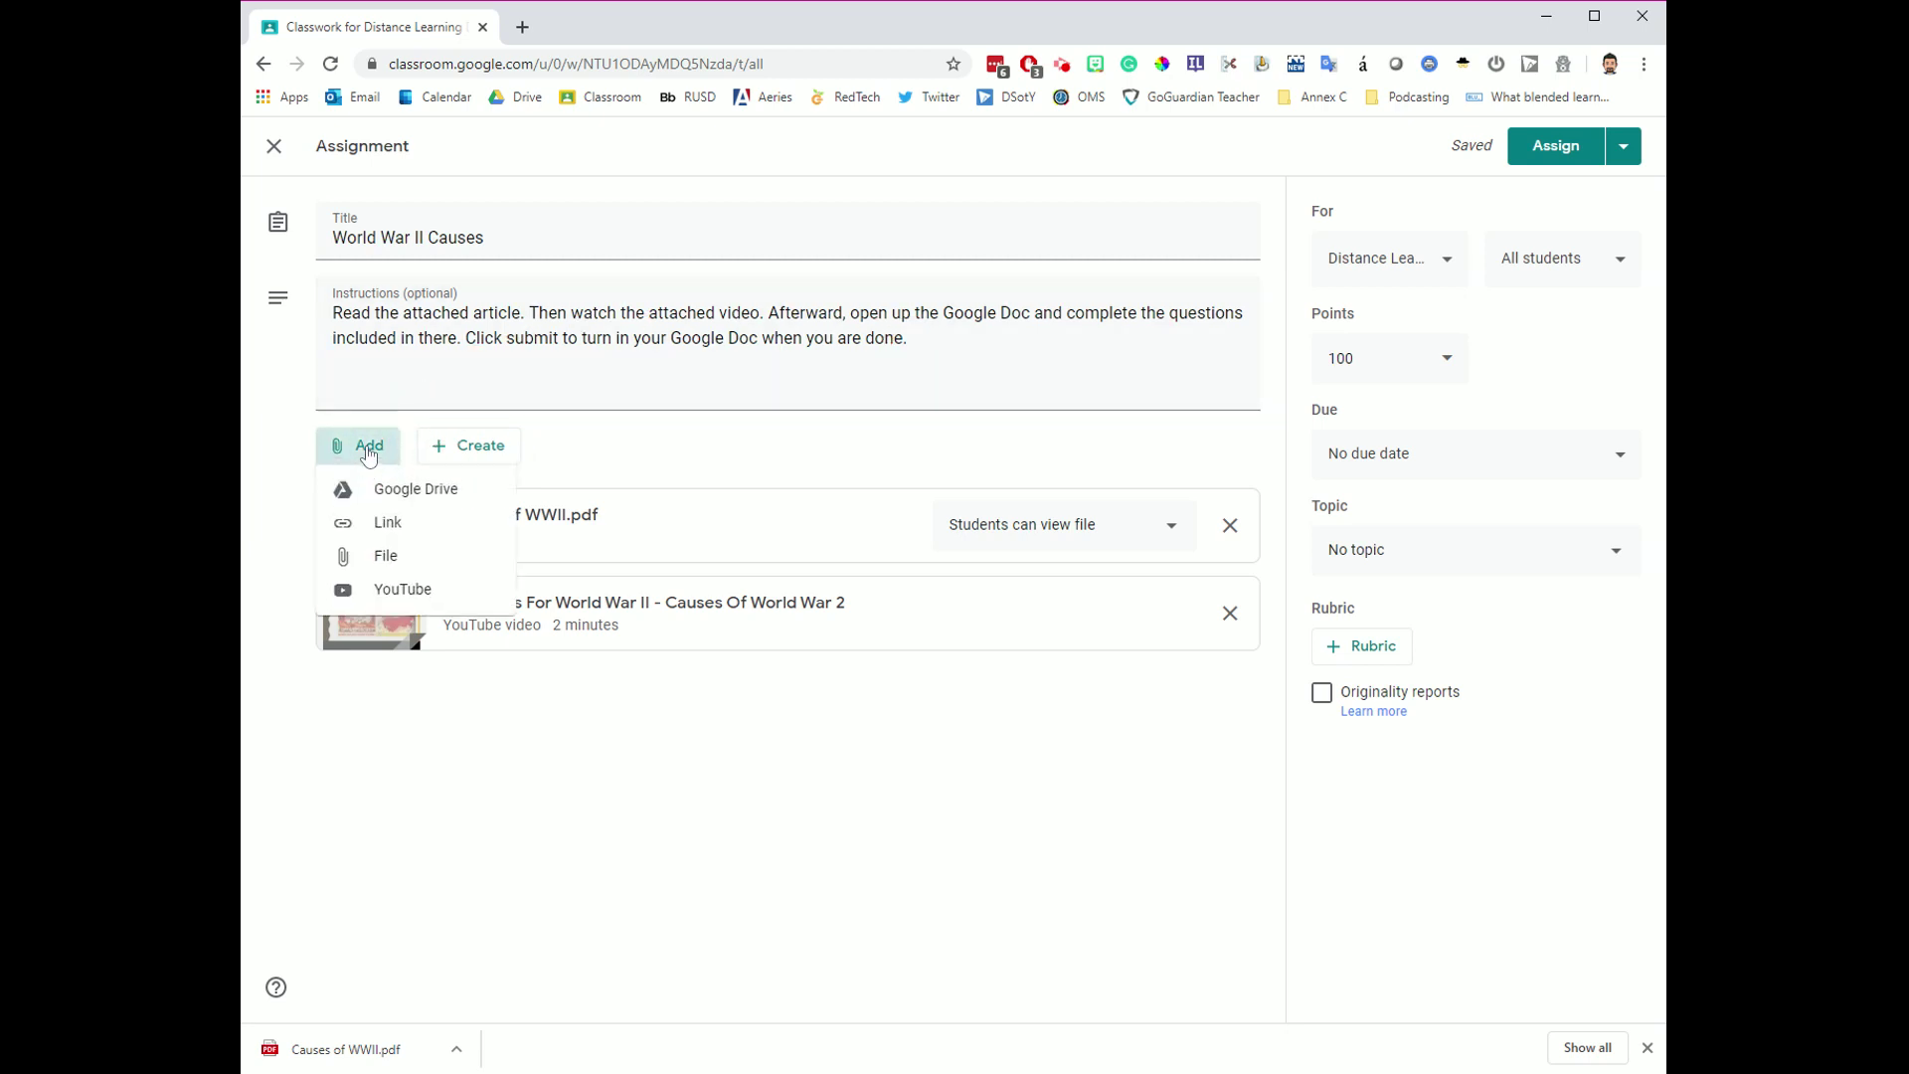
Step: Attach the 'Reading Response Questions' Google Doc from recent Drive files
click(411, 502)
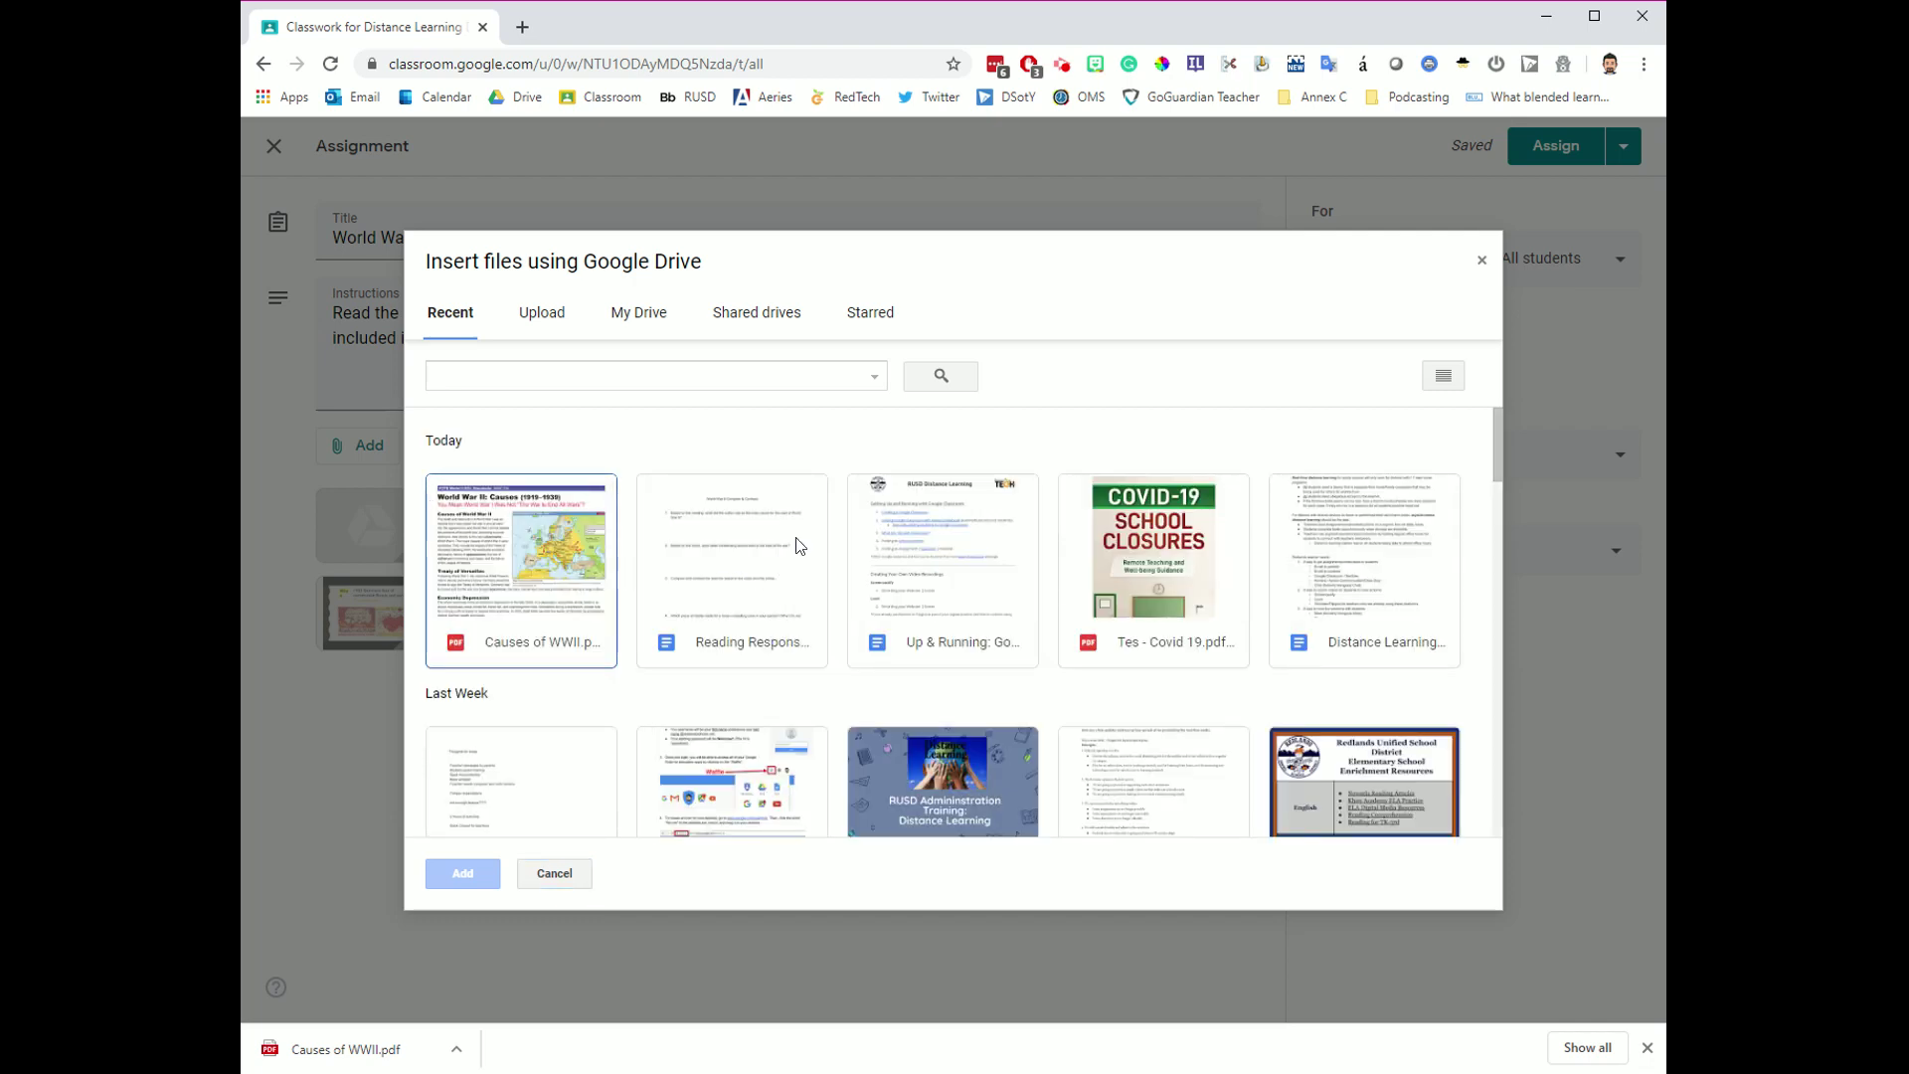
click(755, 560)
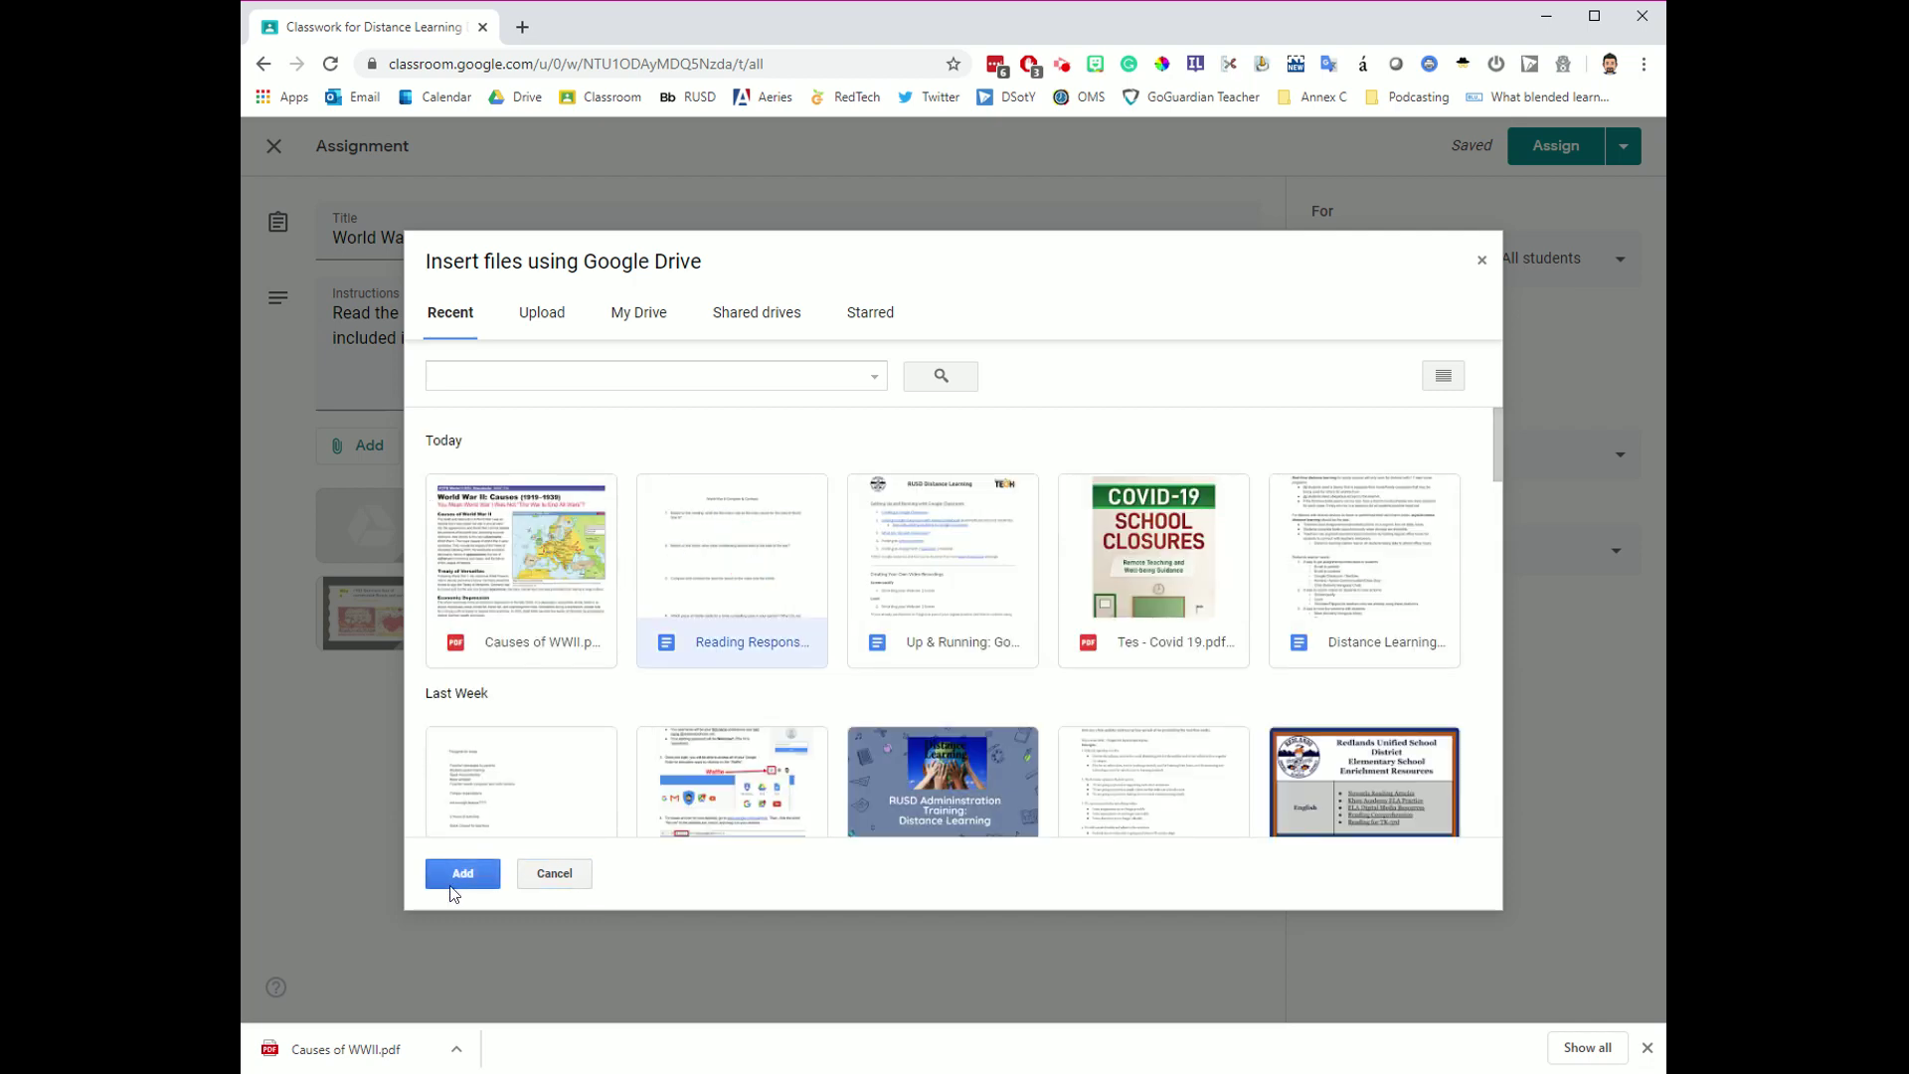
click(463, 876)
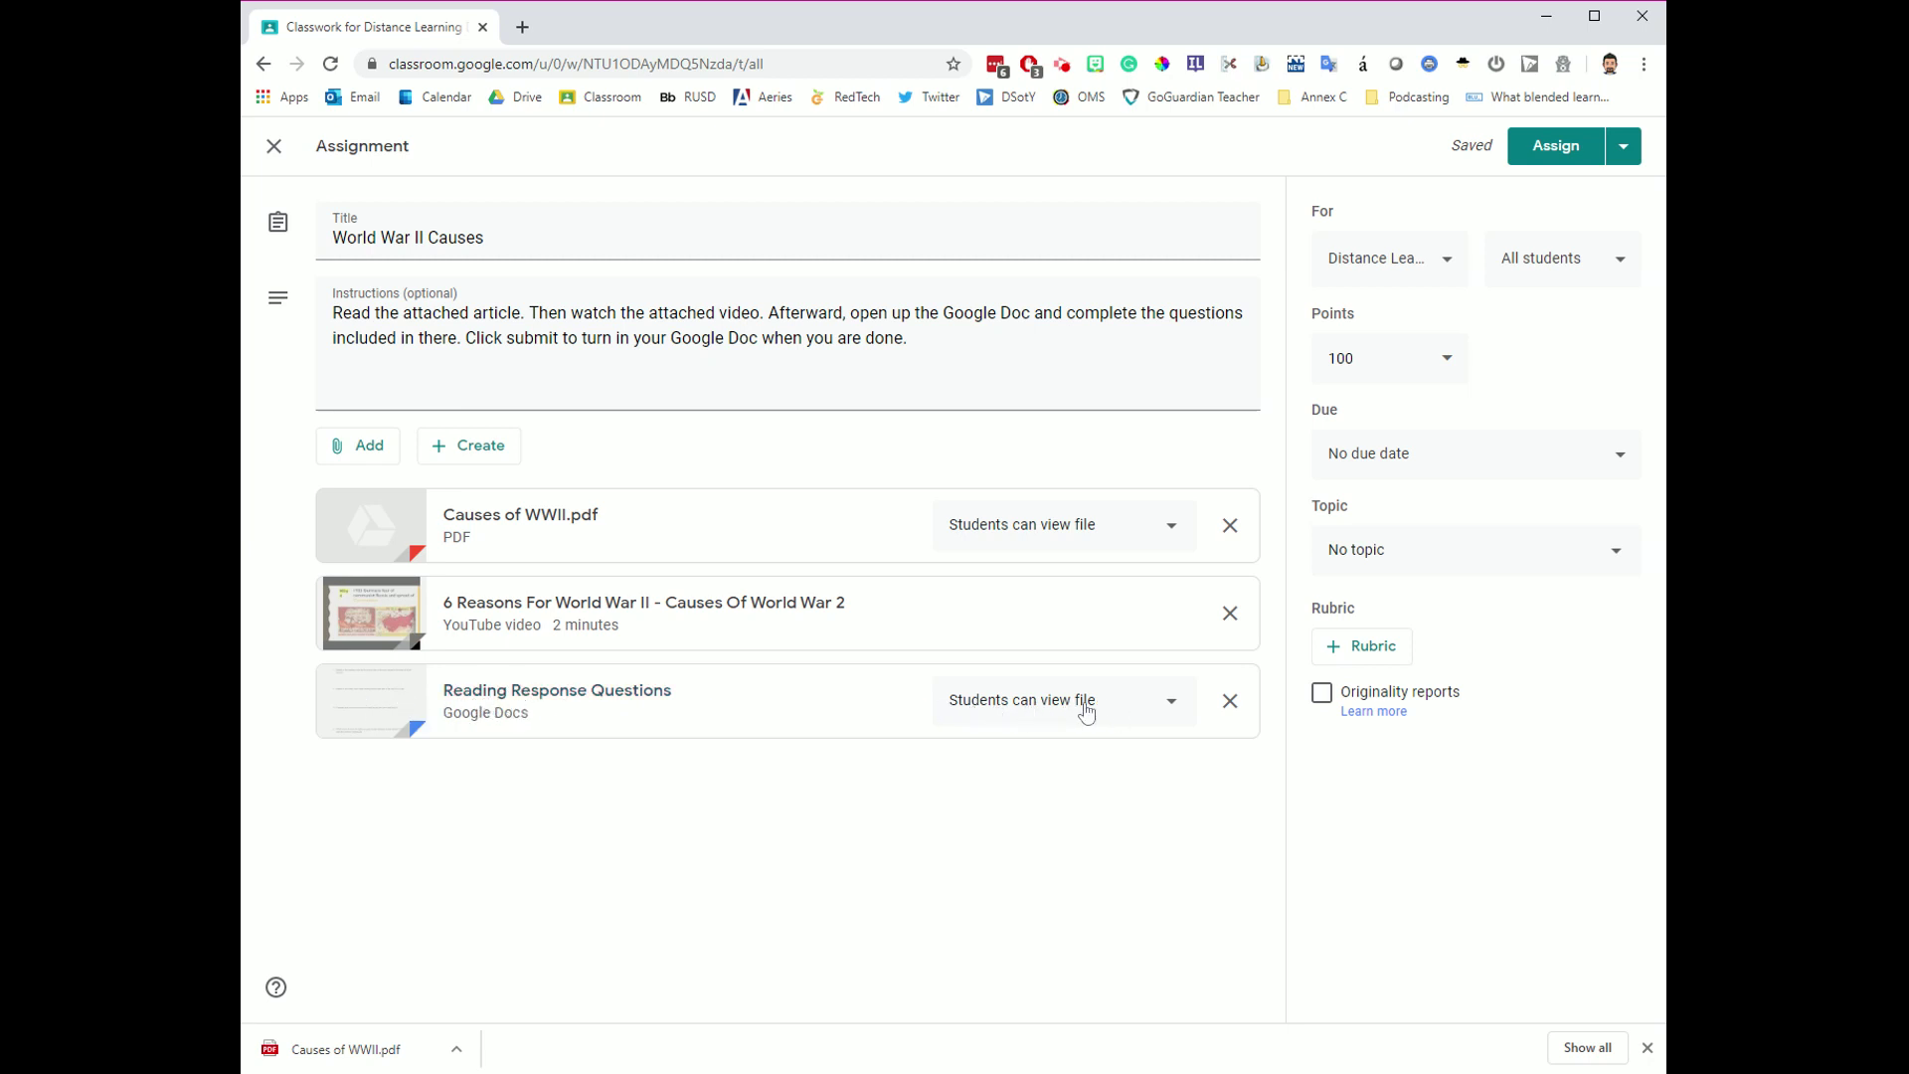
click(1144, 709)
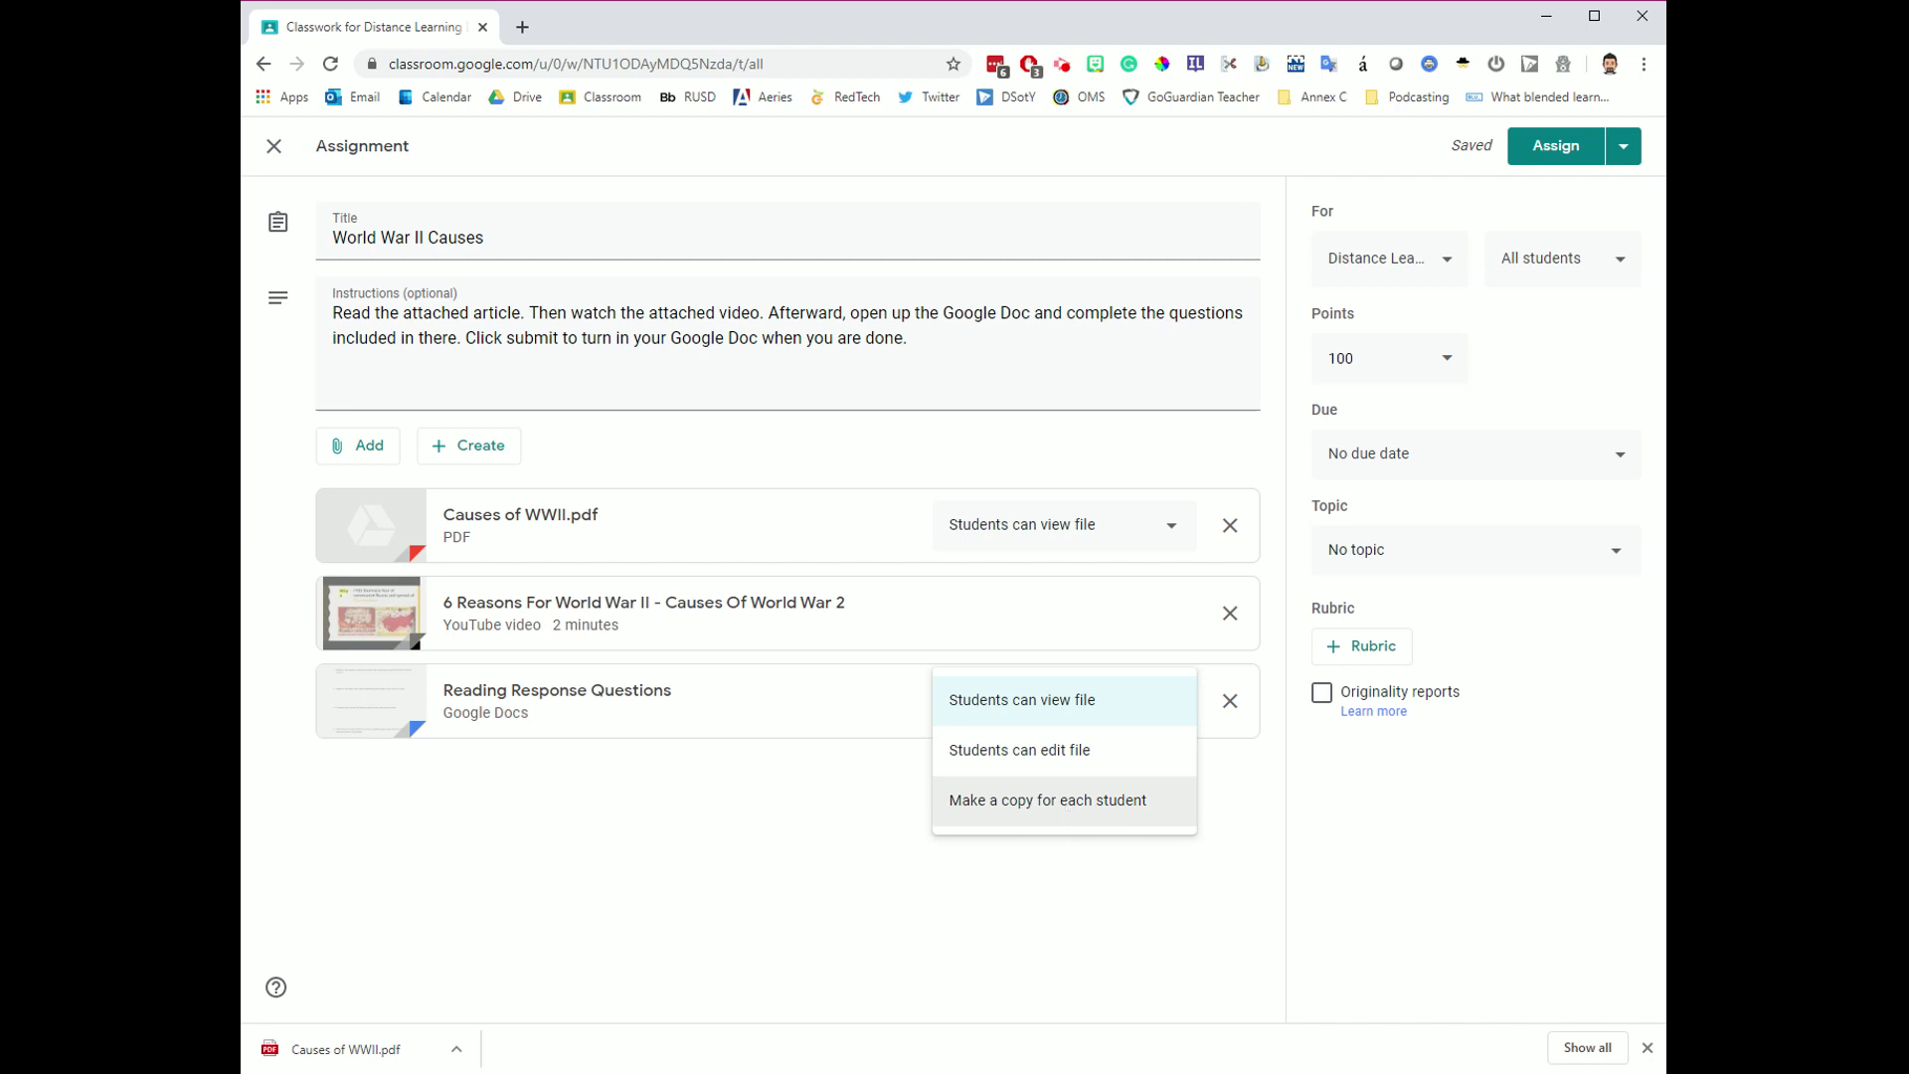
Step: Set the Reading Response Questions doc to 'Make a copy for each student'
click(1043, 801)
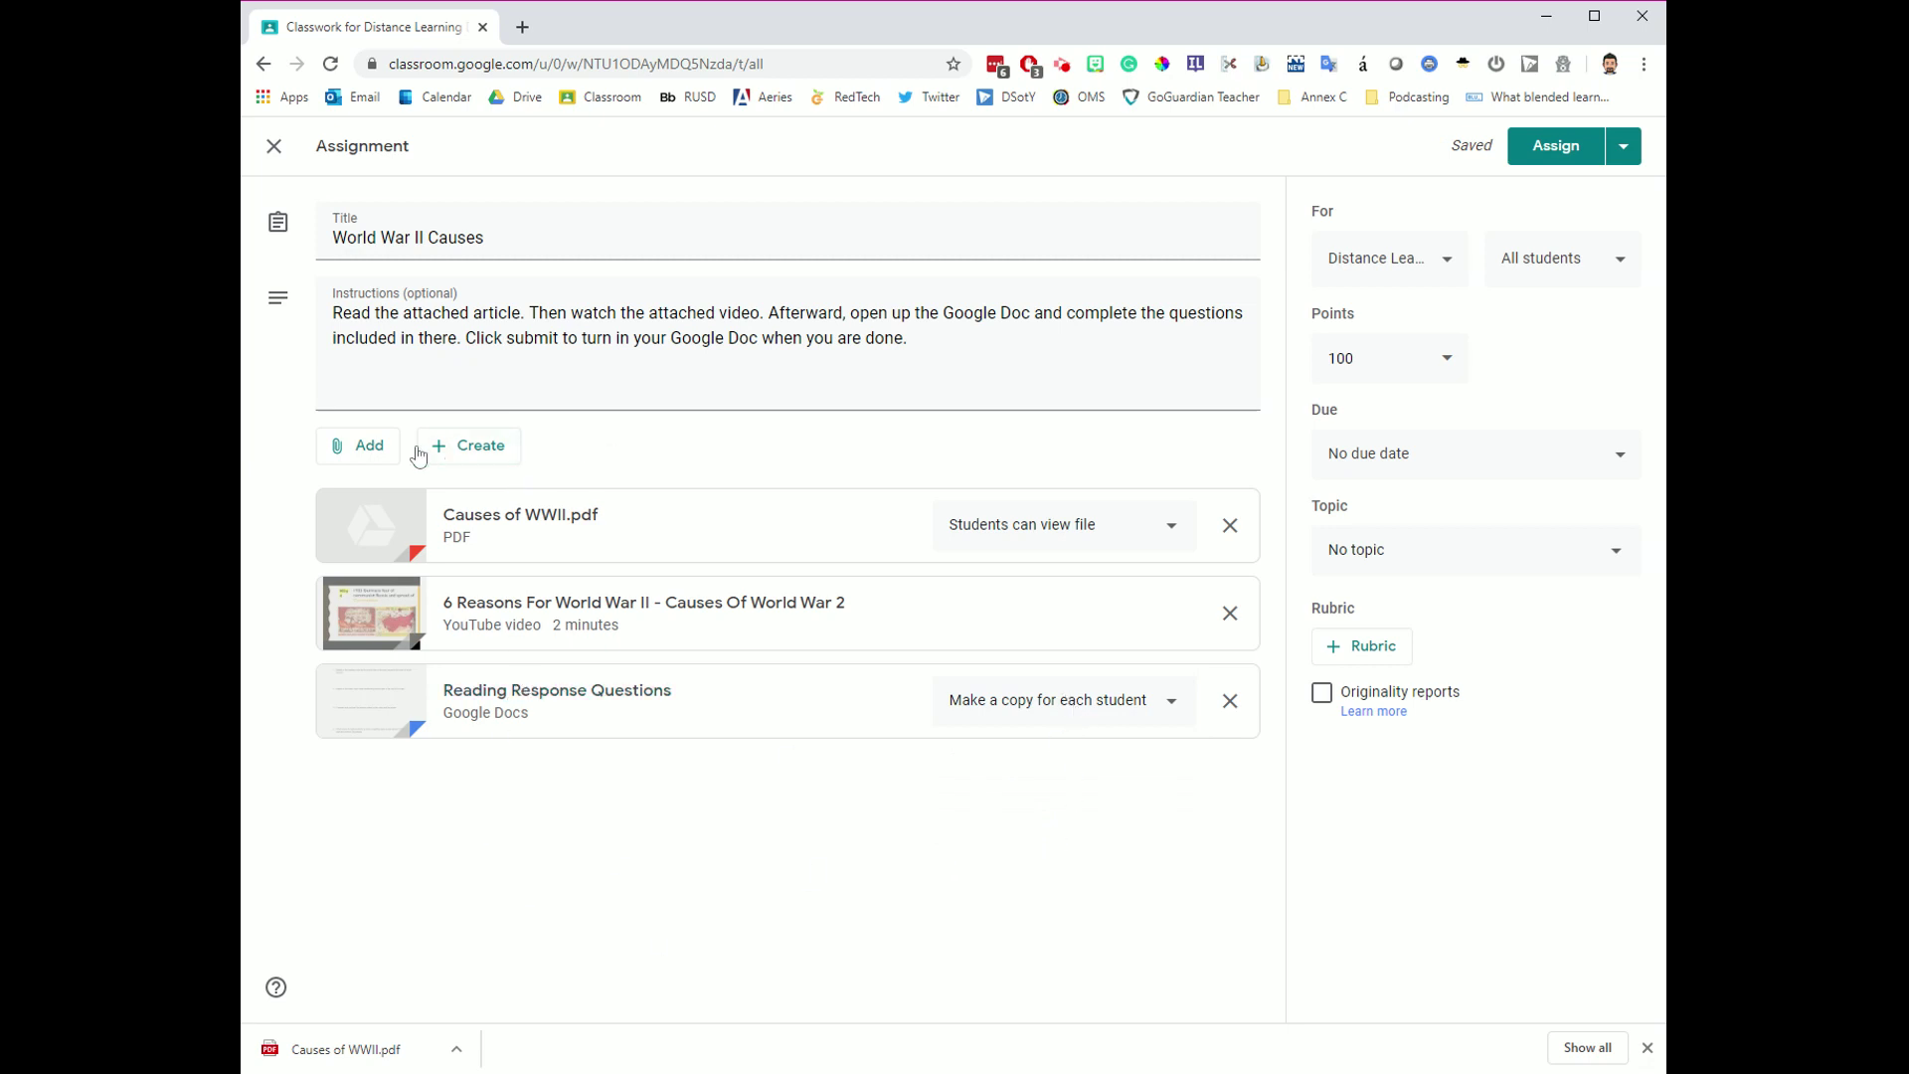
click(362, 457)
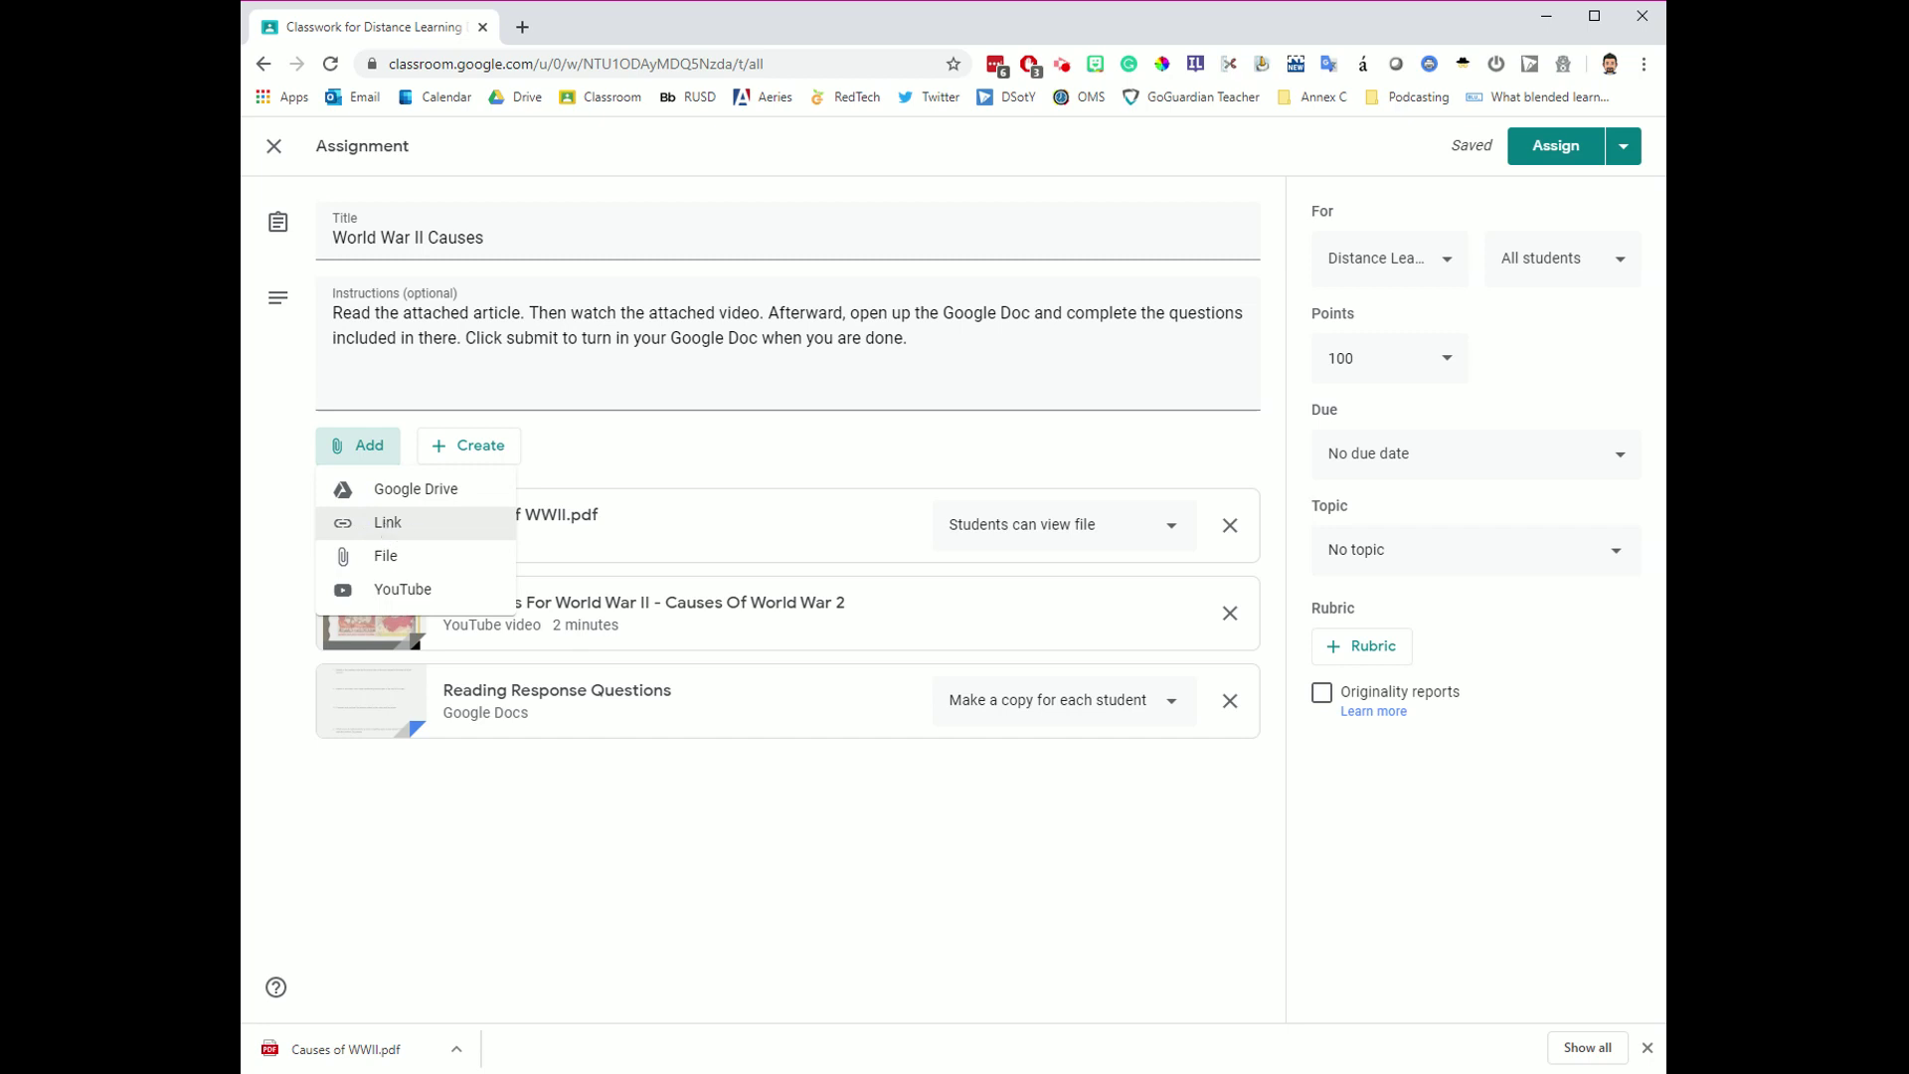
click(388, 527)
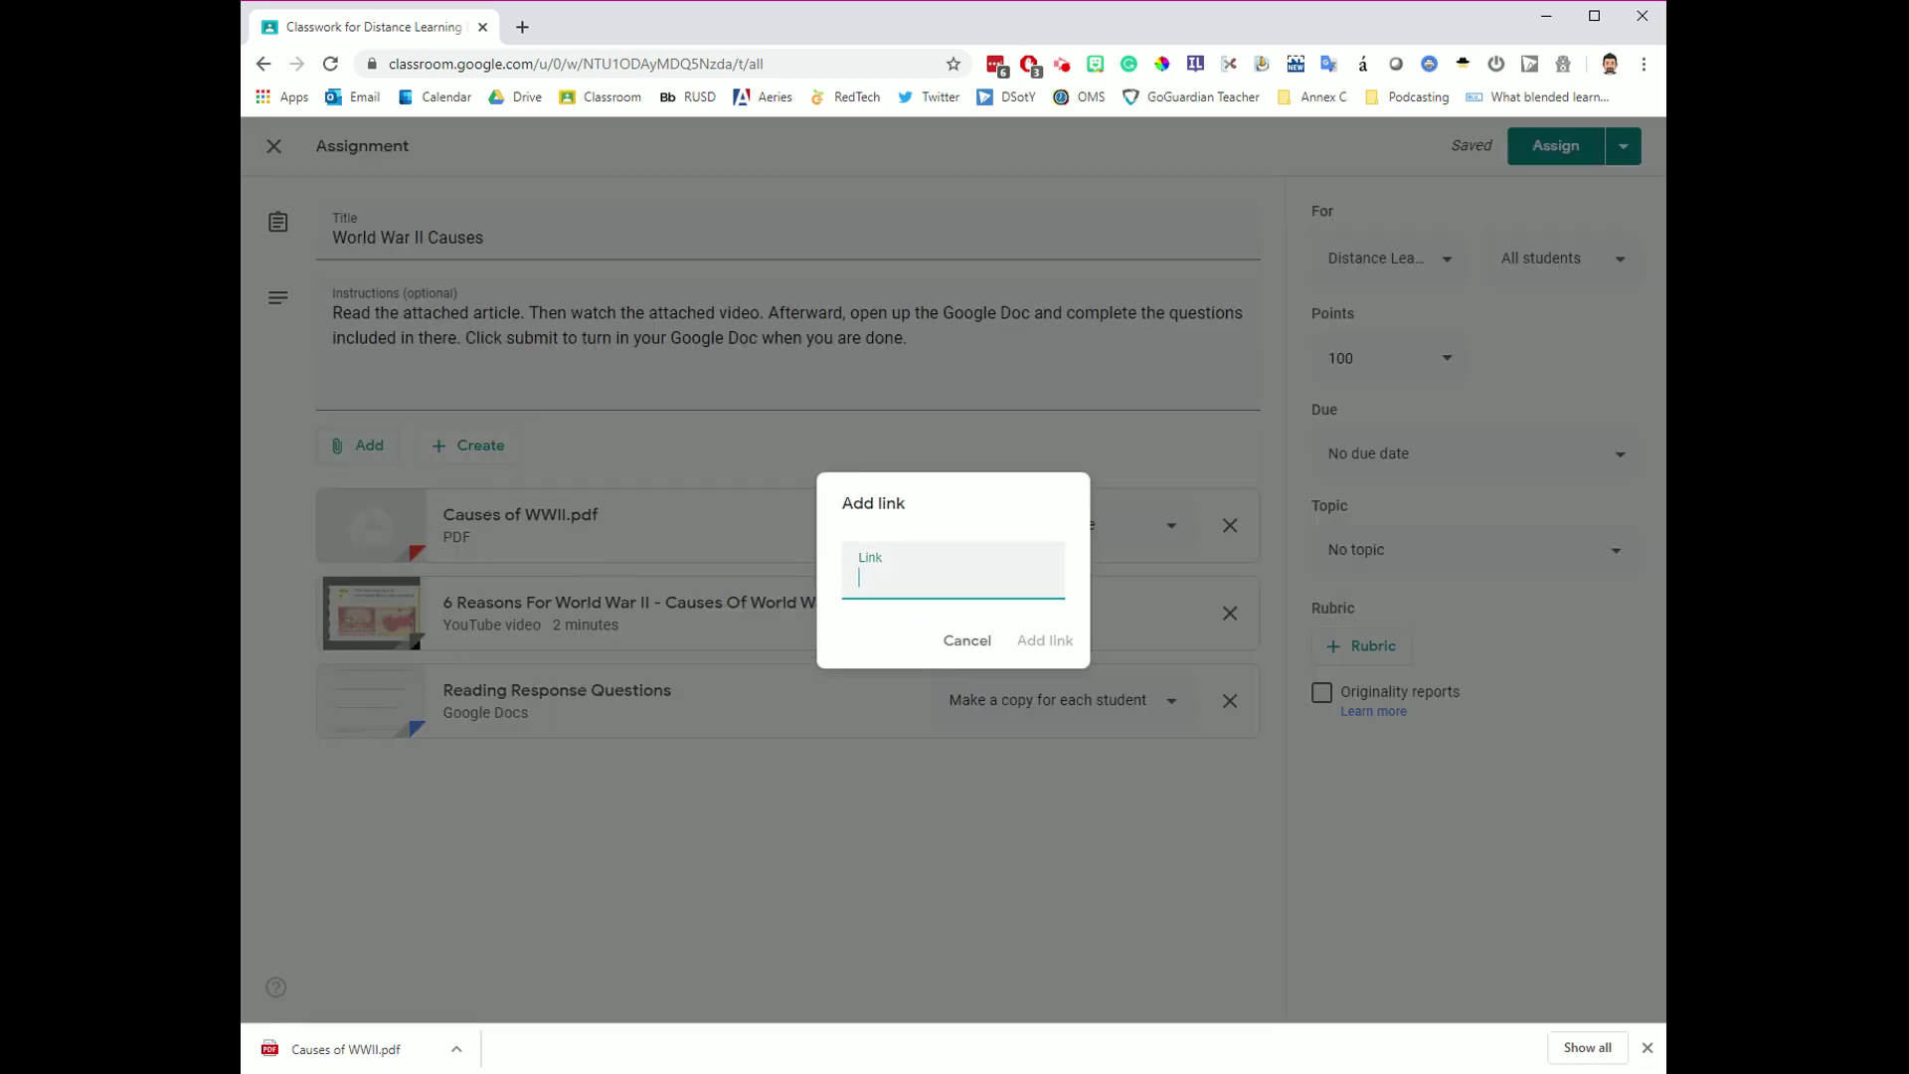
click(969, 641)
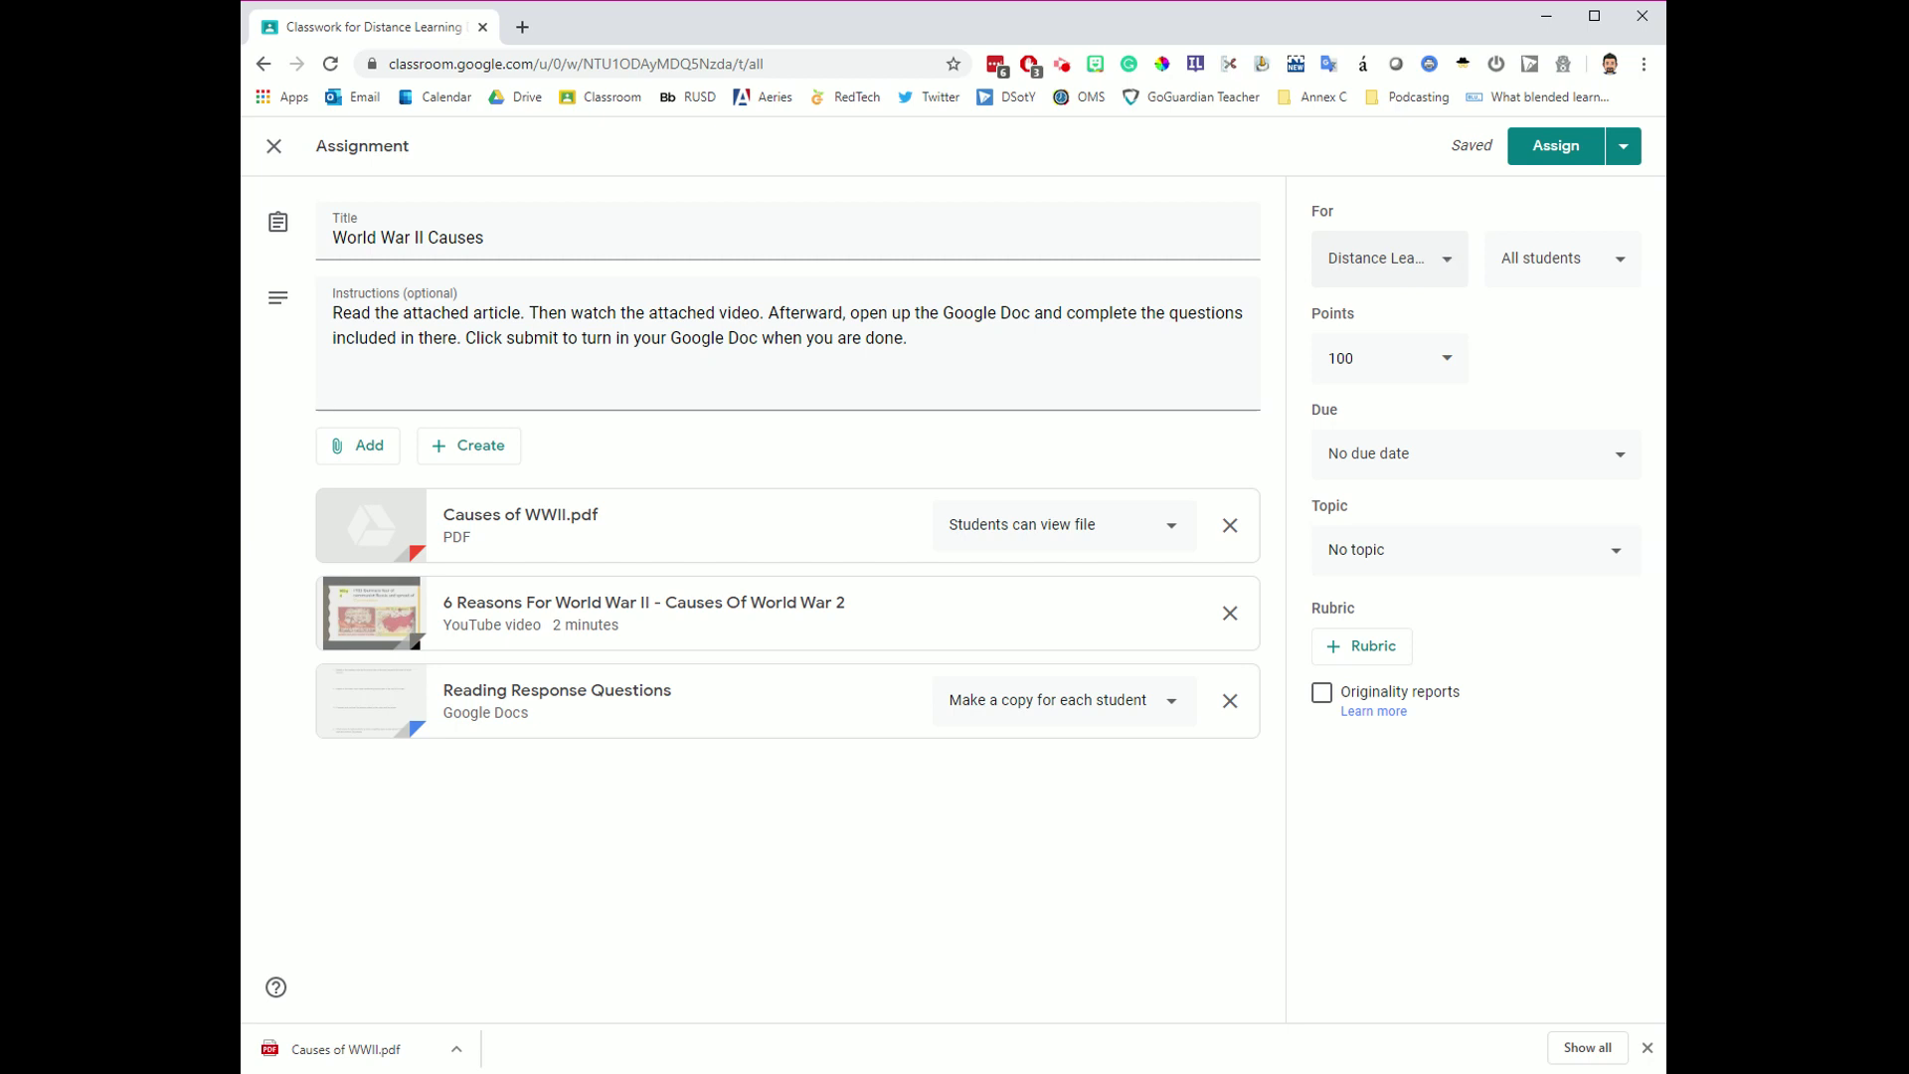
click(1447, 262)
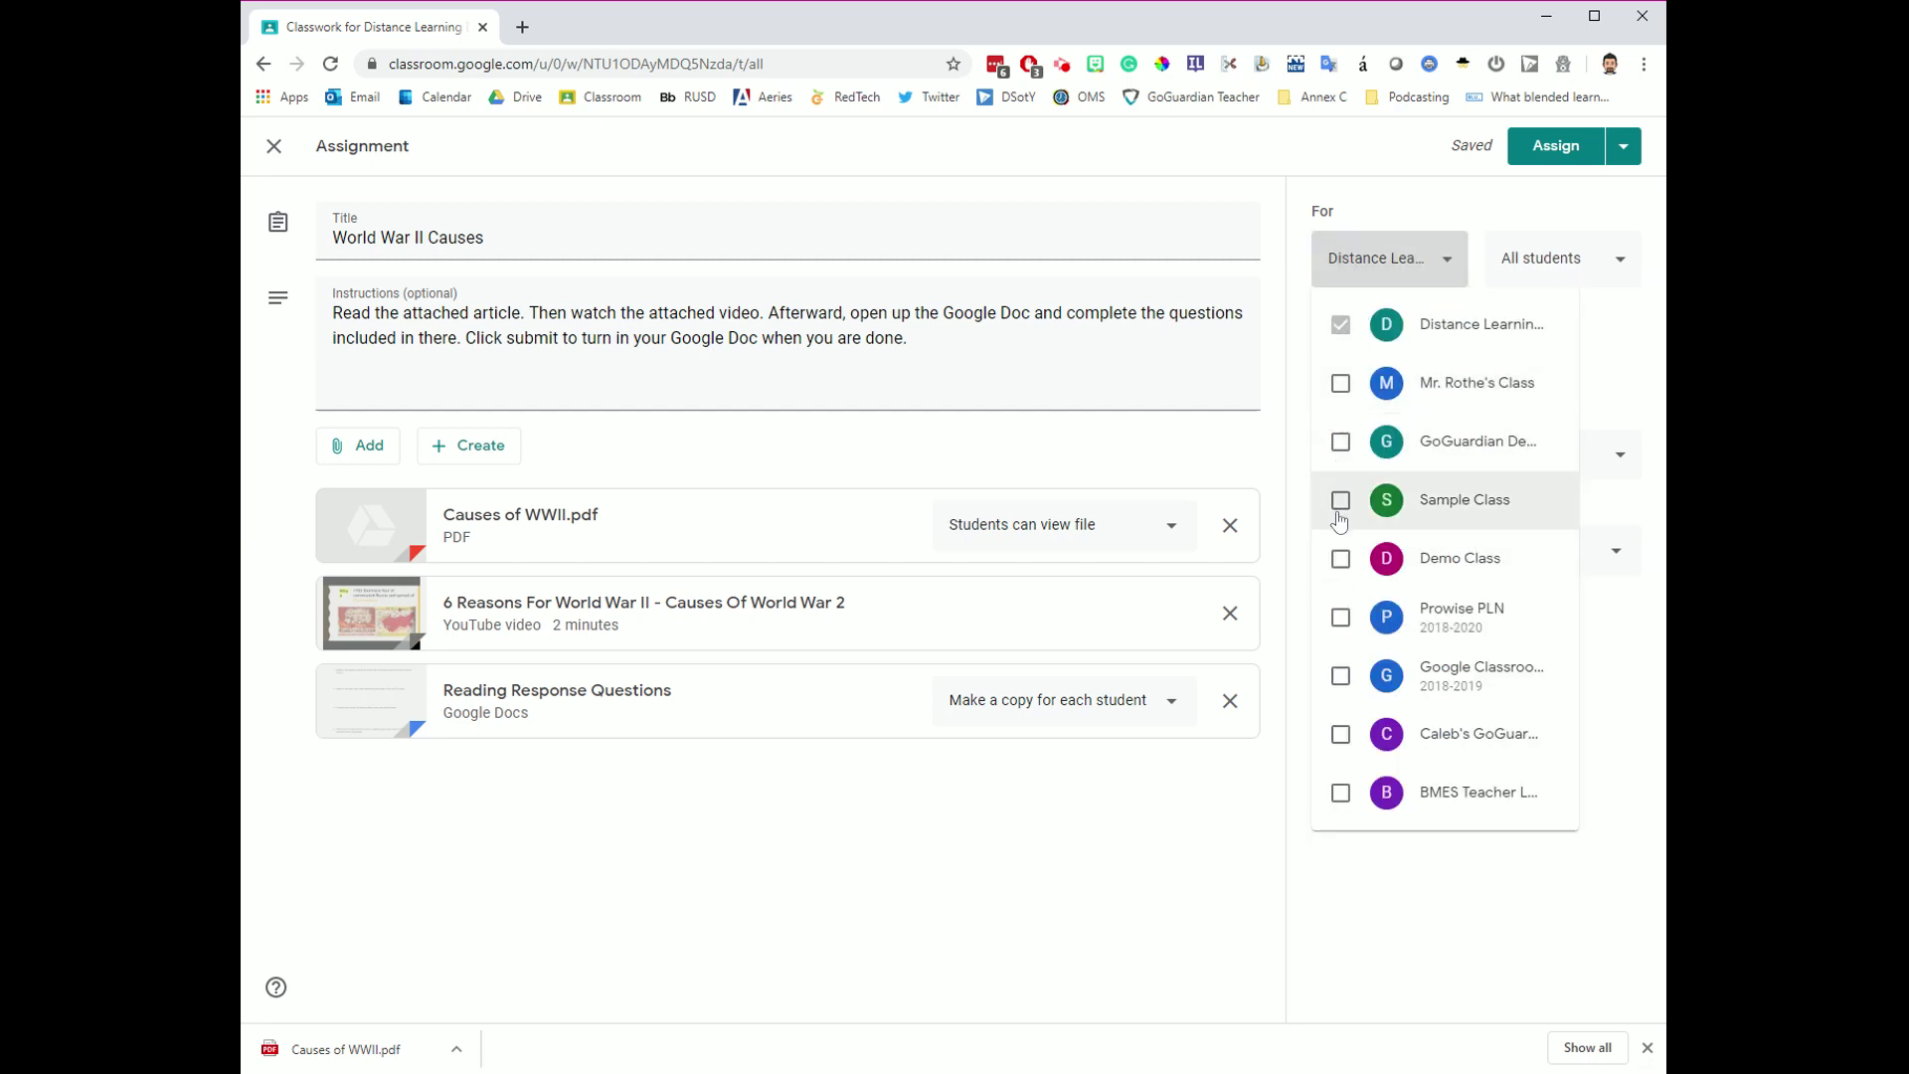
click(1388, 199)
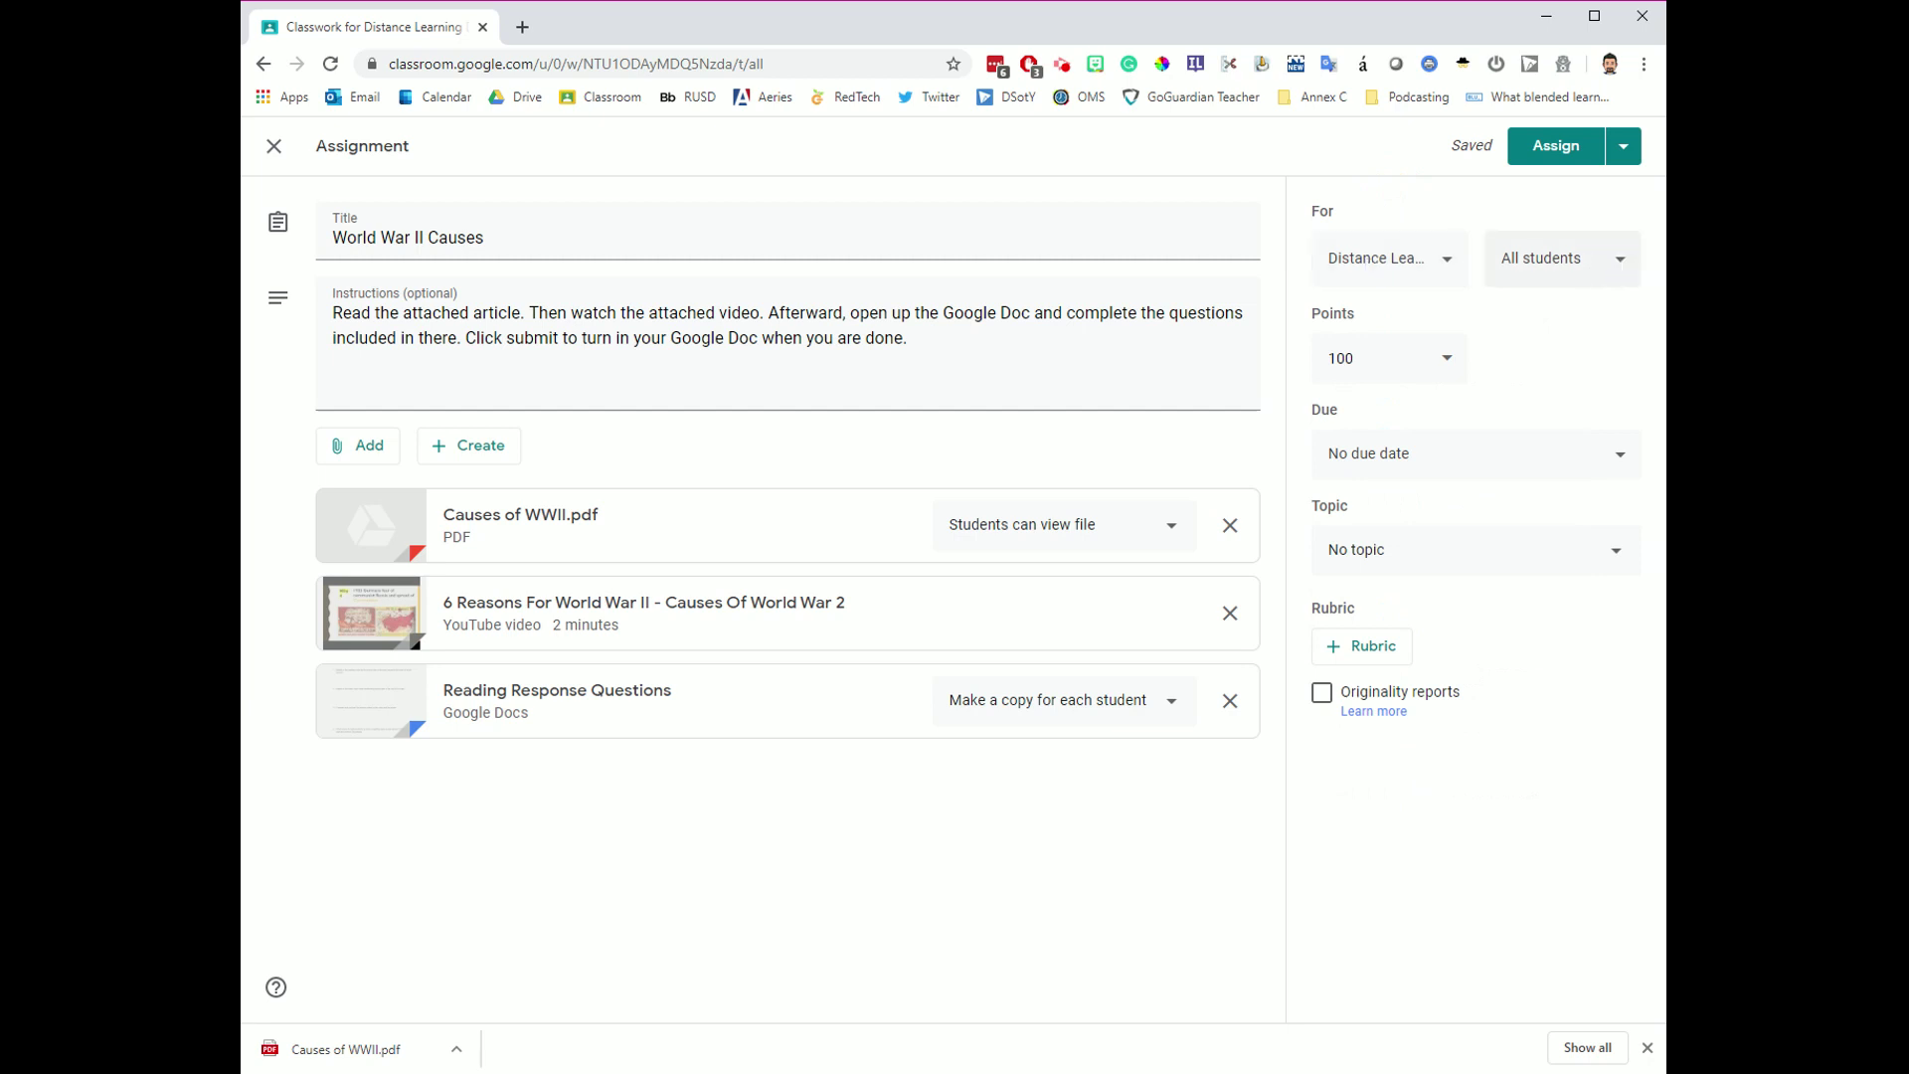
click(1623, 264)
click(1623, 265)
Step: Change the assignment's point value from 100 to 35
click(1448, 366)
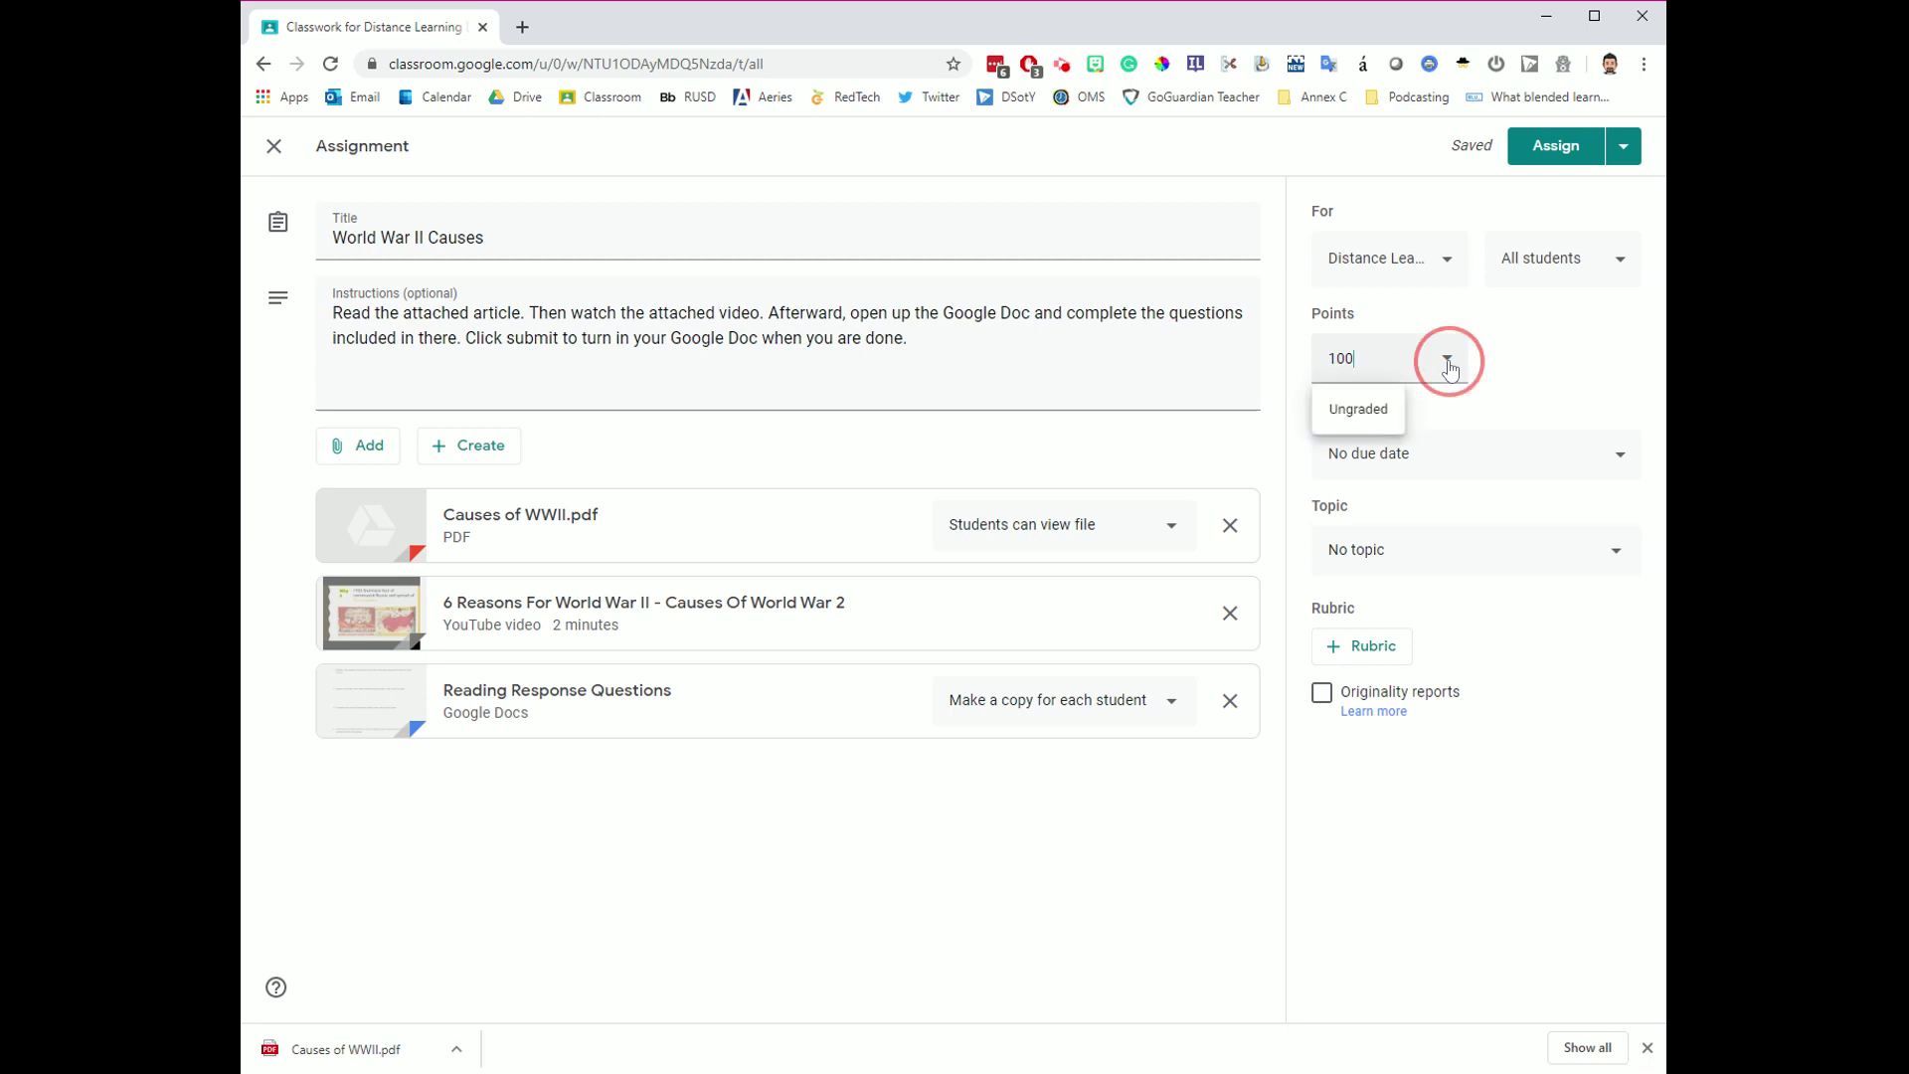
click(1373, 421)
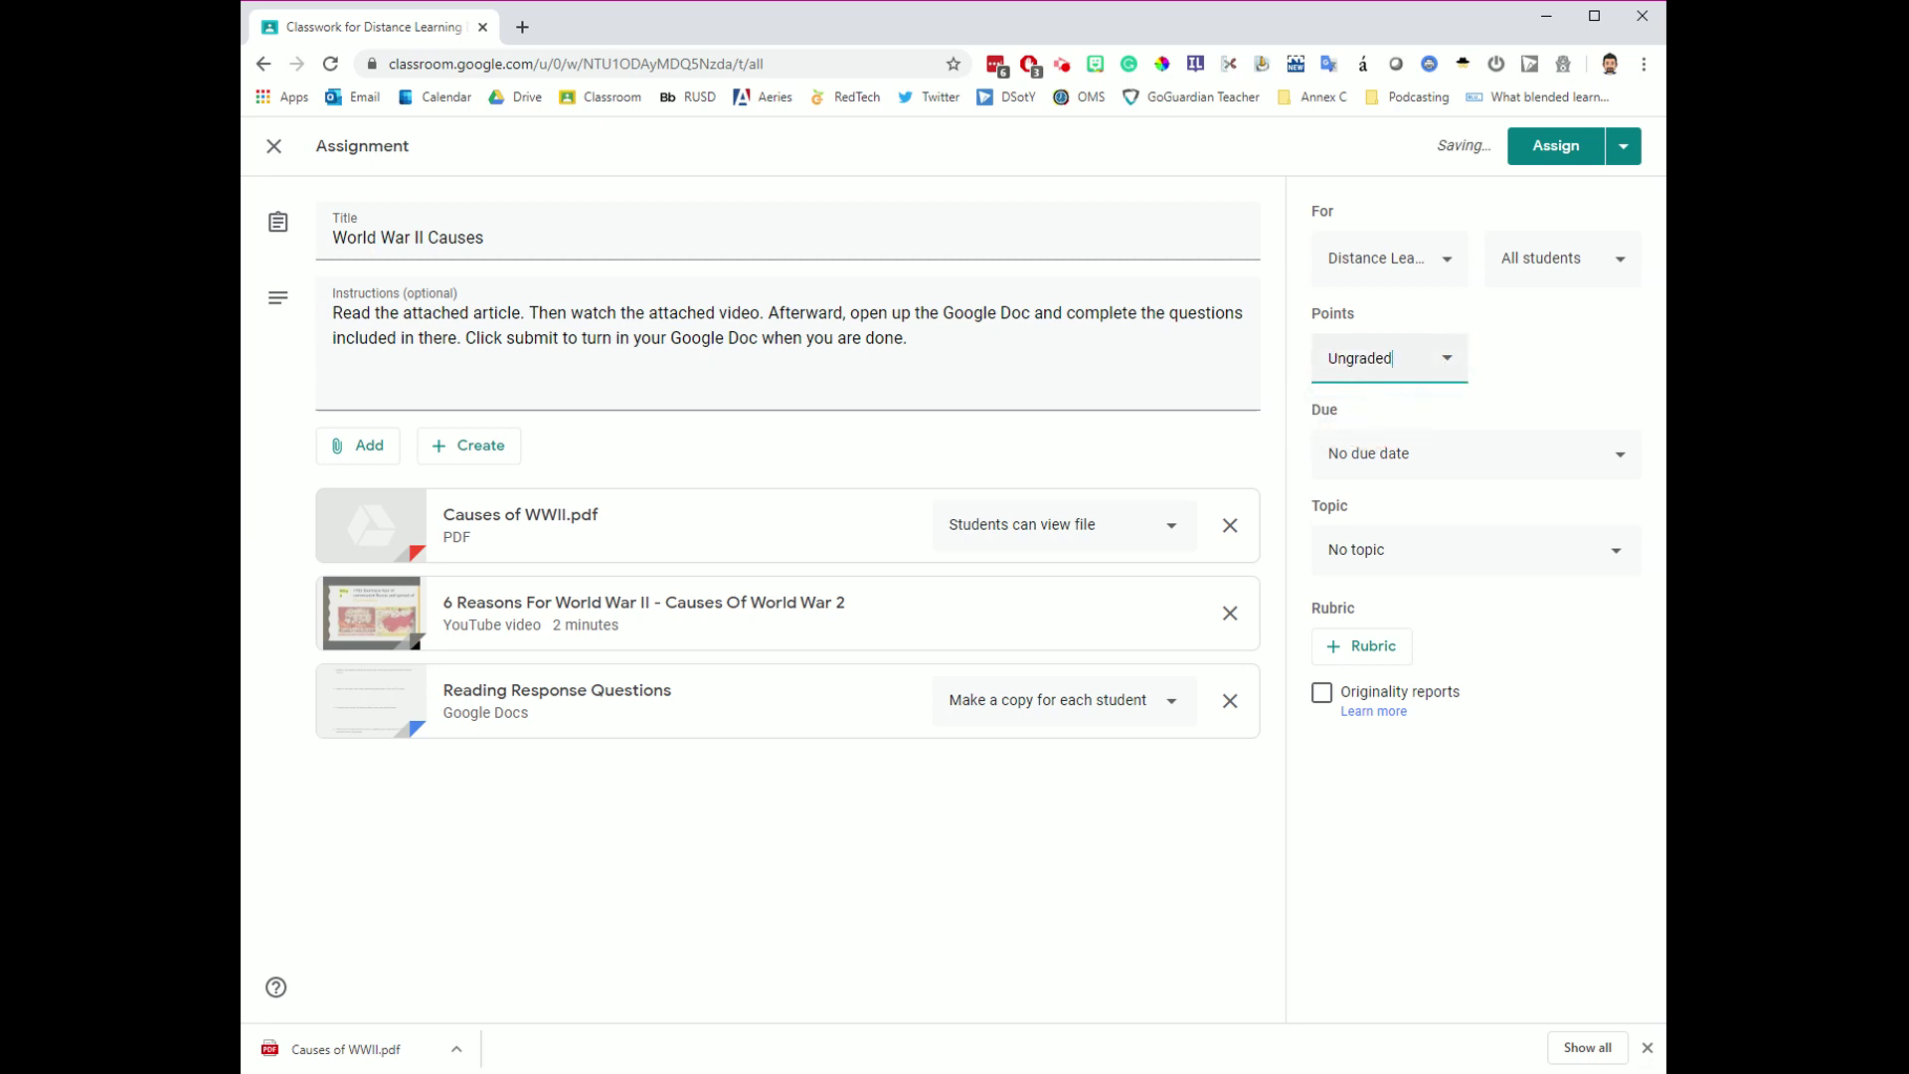
click(1277, 356)
text(35)
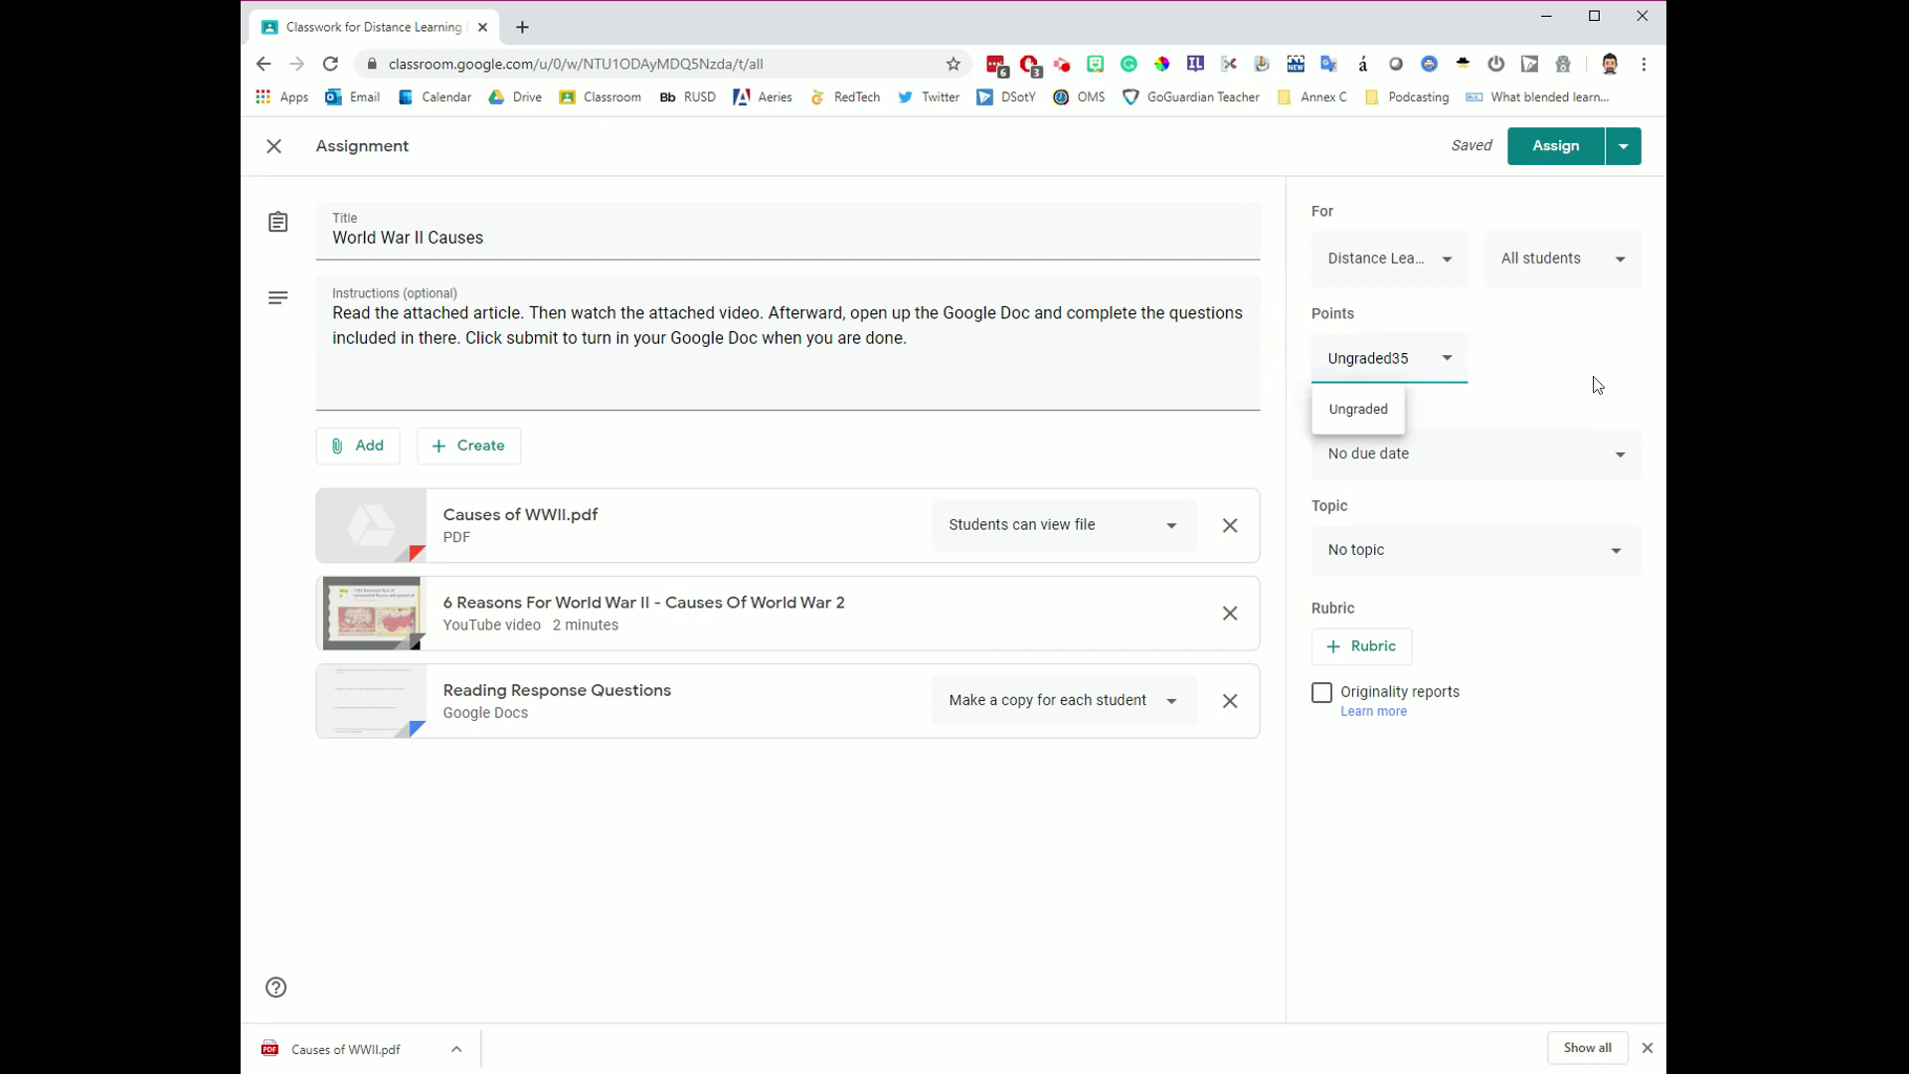
click(1283, 355)
text(35)
click(1658, 358)
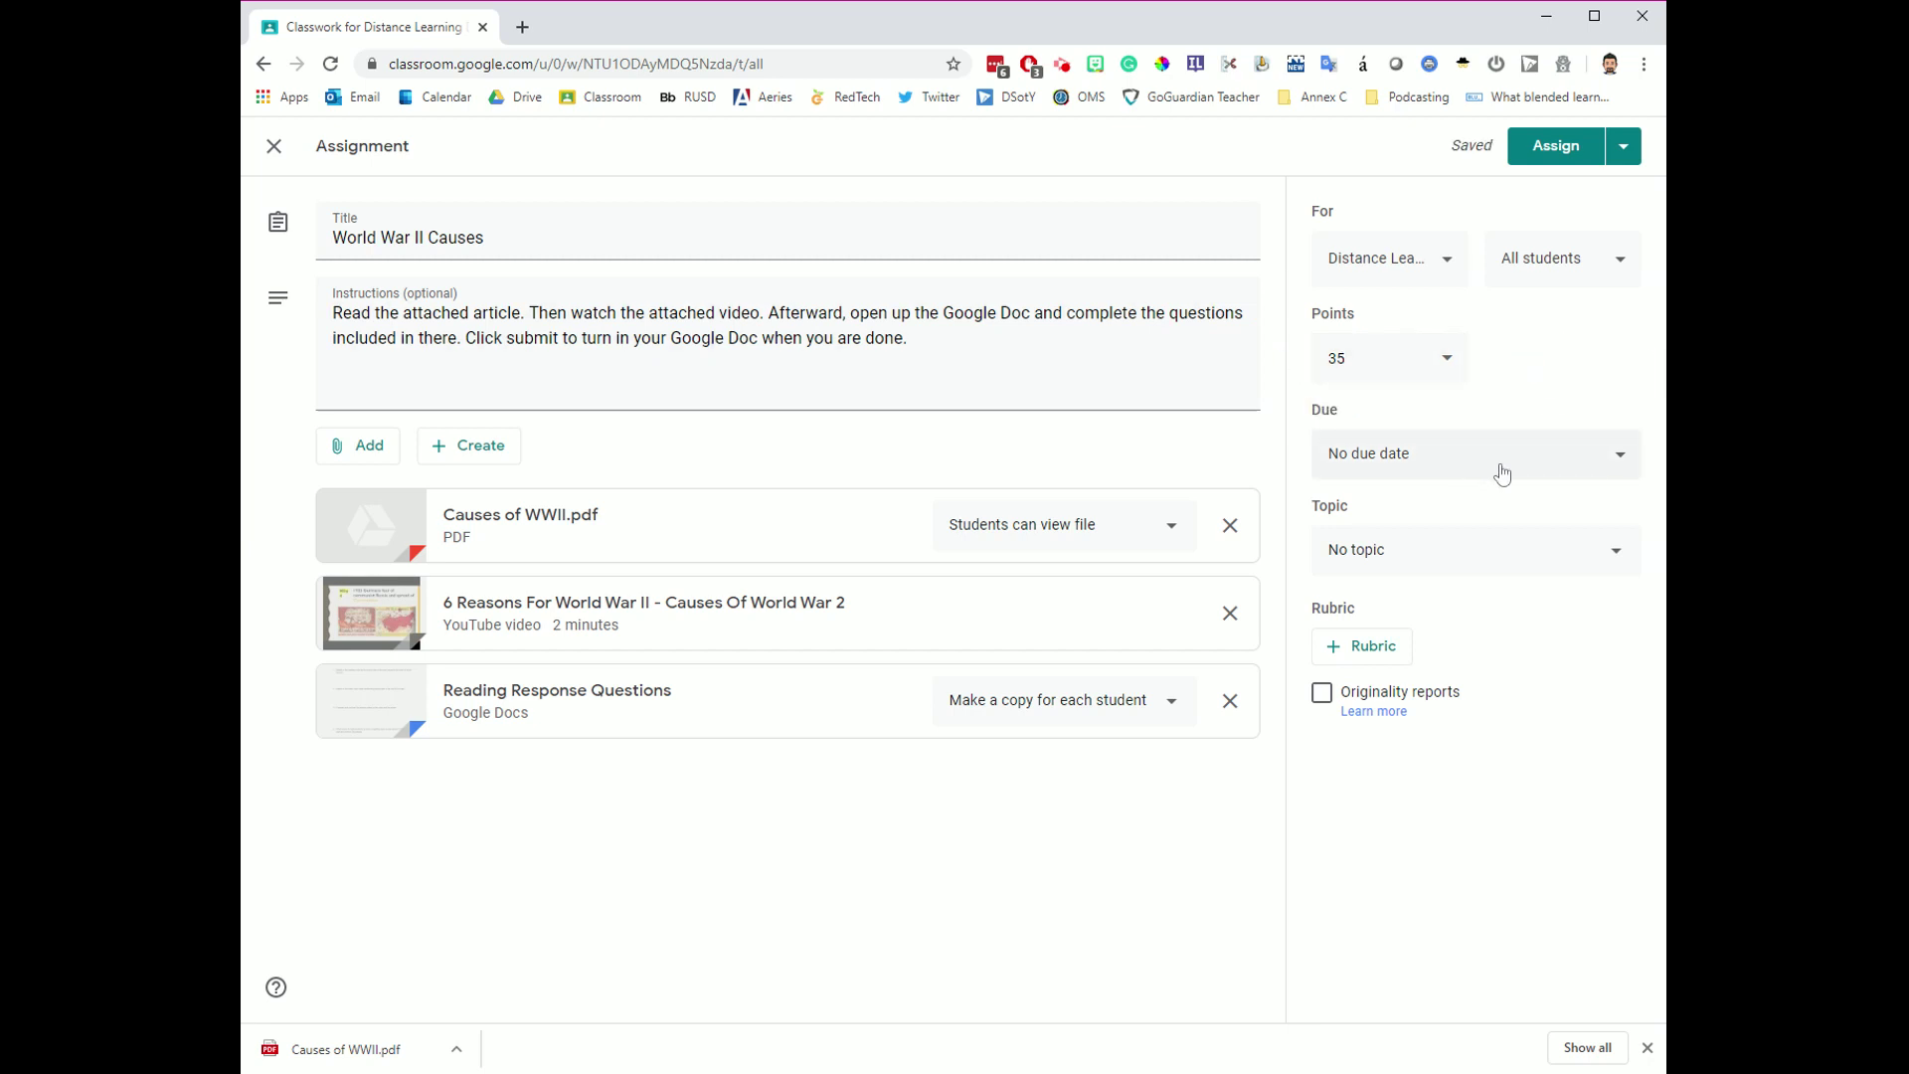
click(1537, 456)
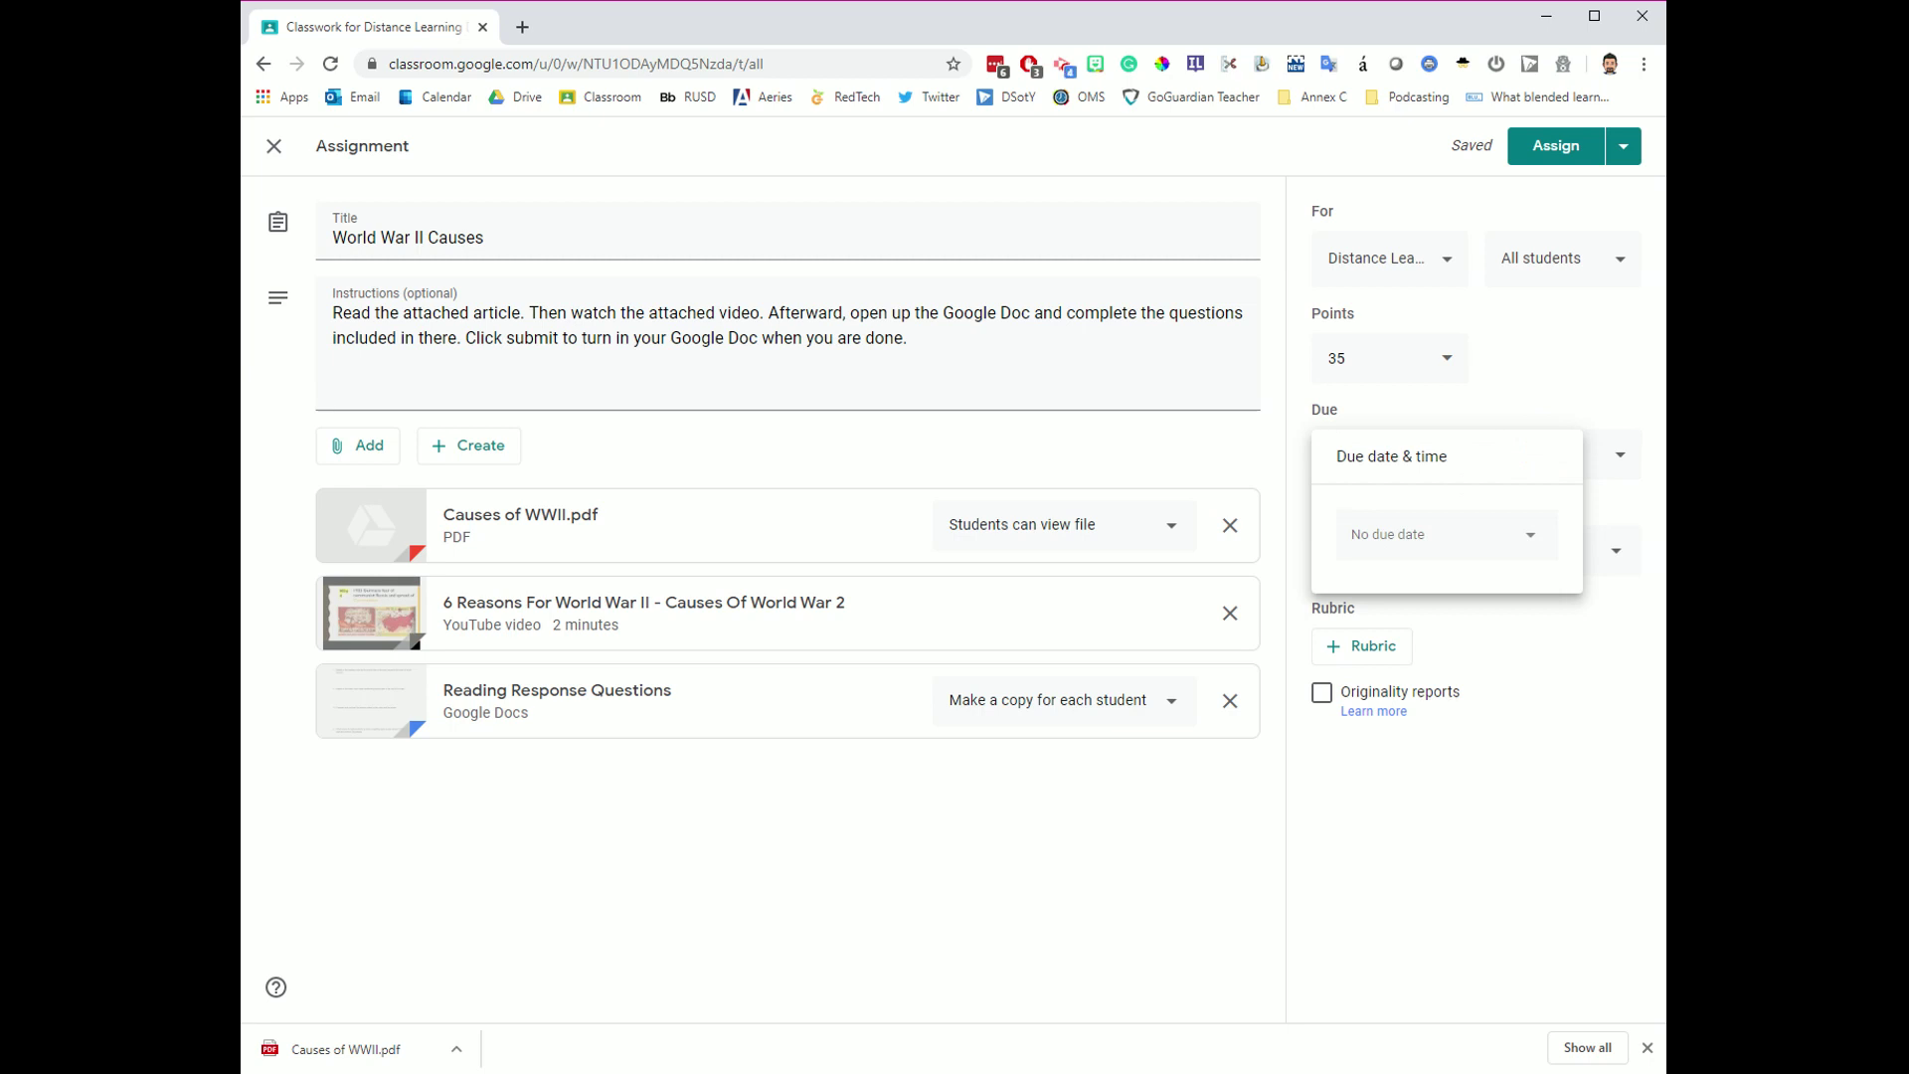
Step: Set the due date to Friday, March 27 at 9:00 PM
click(1429, 542)
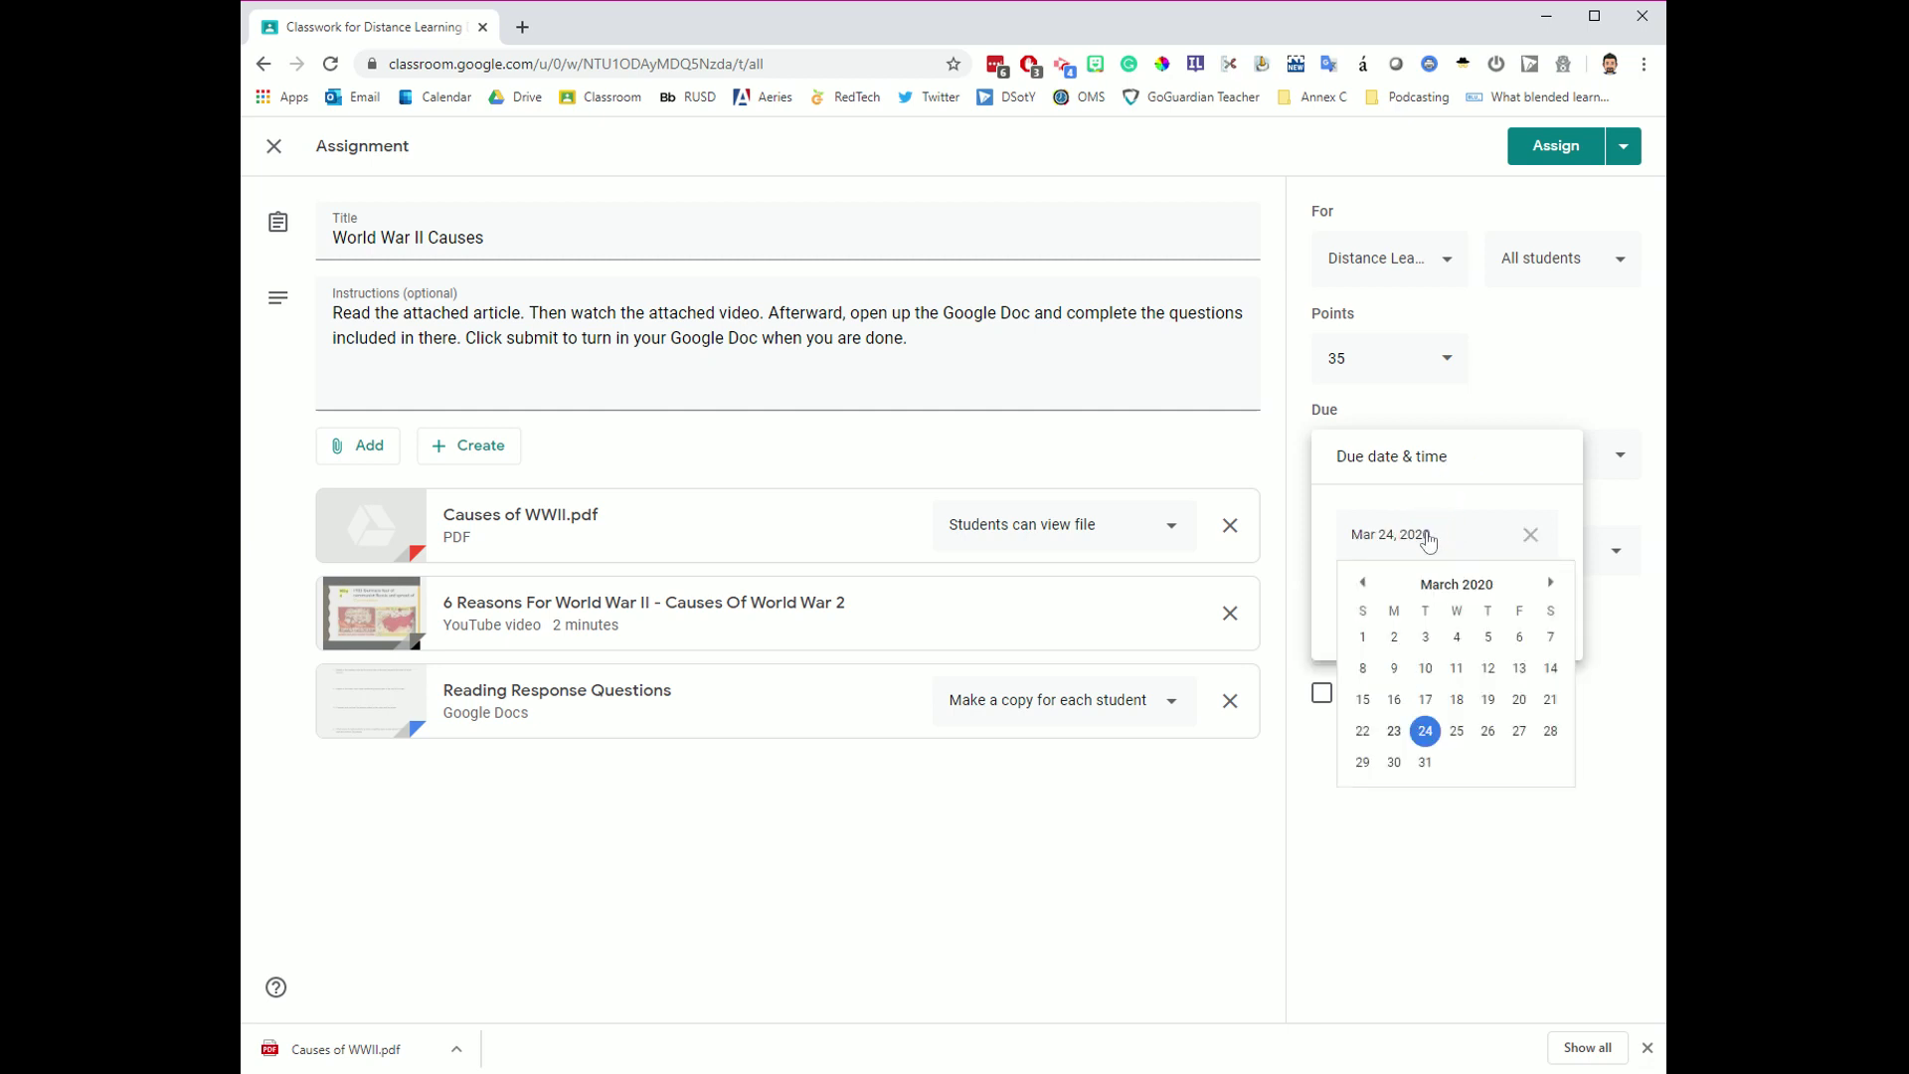
click(1517, 734)
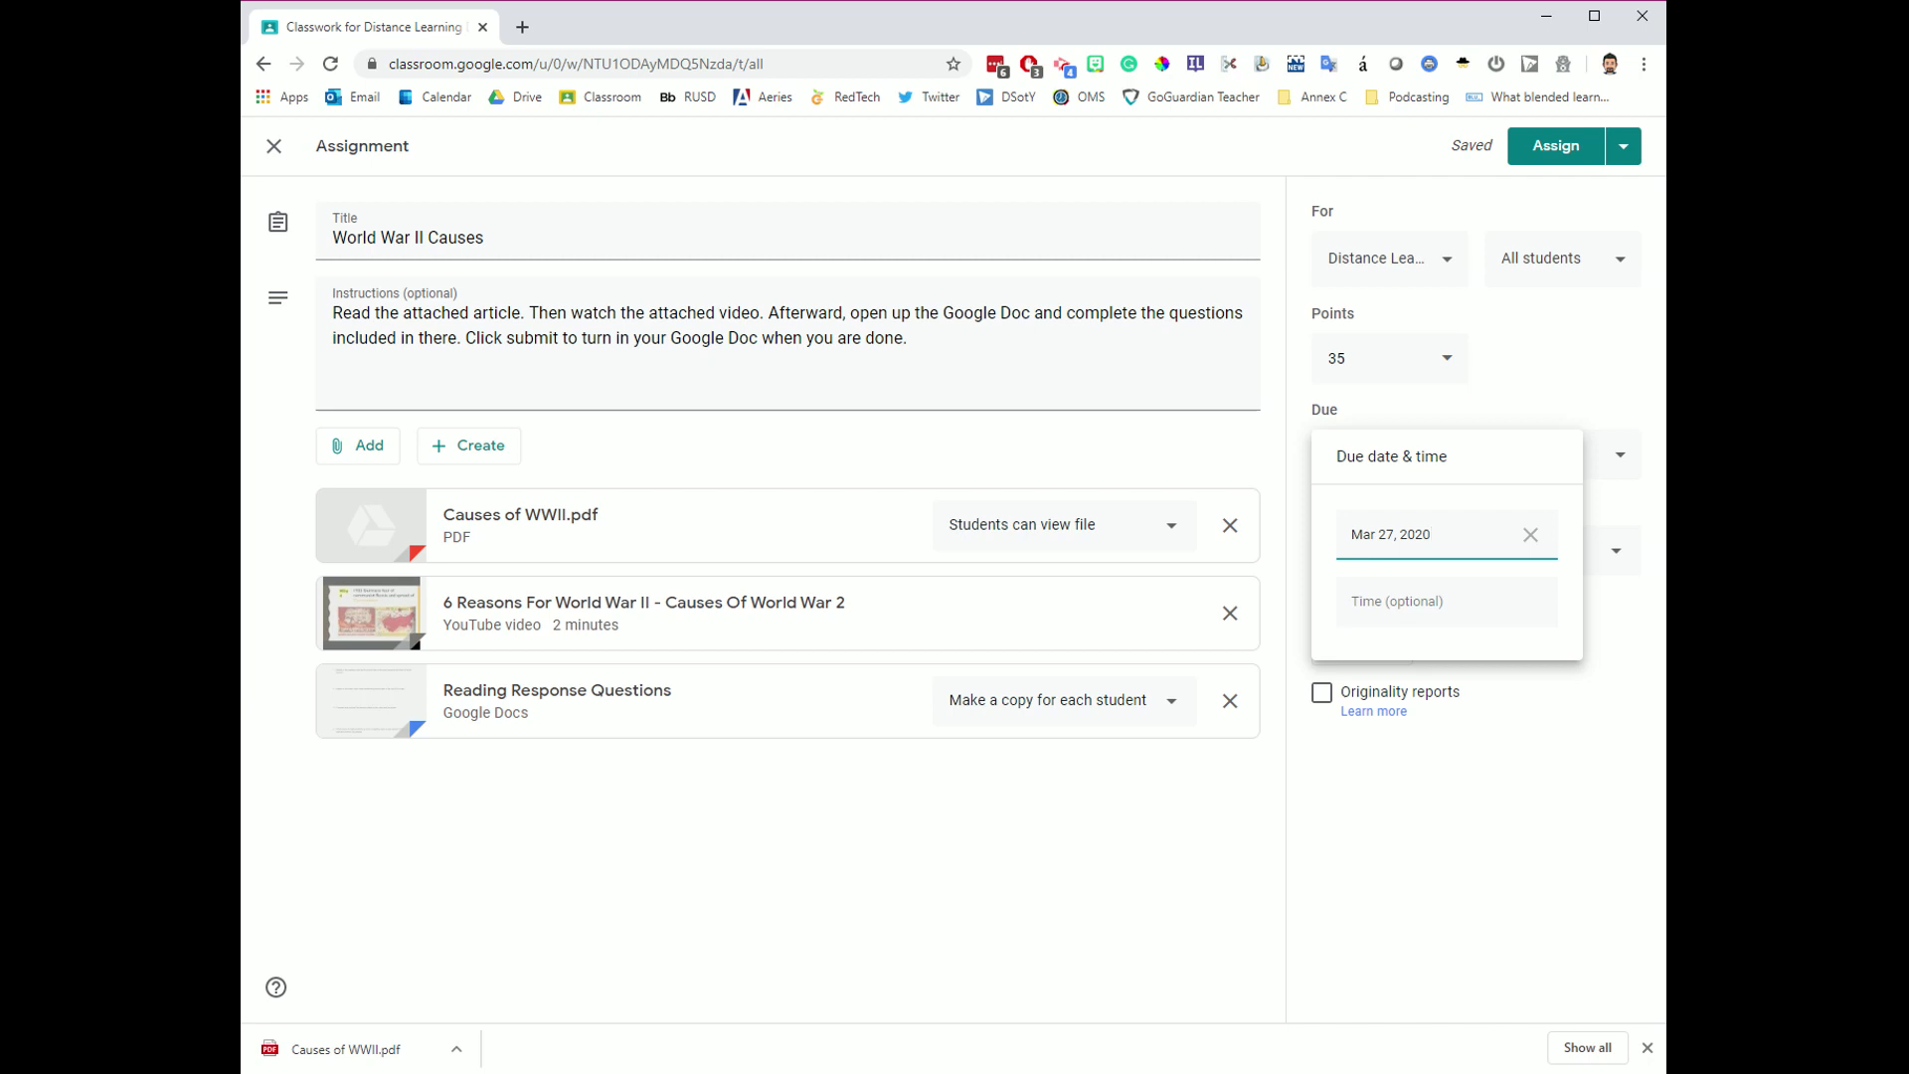
click(1400, 603)
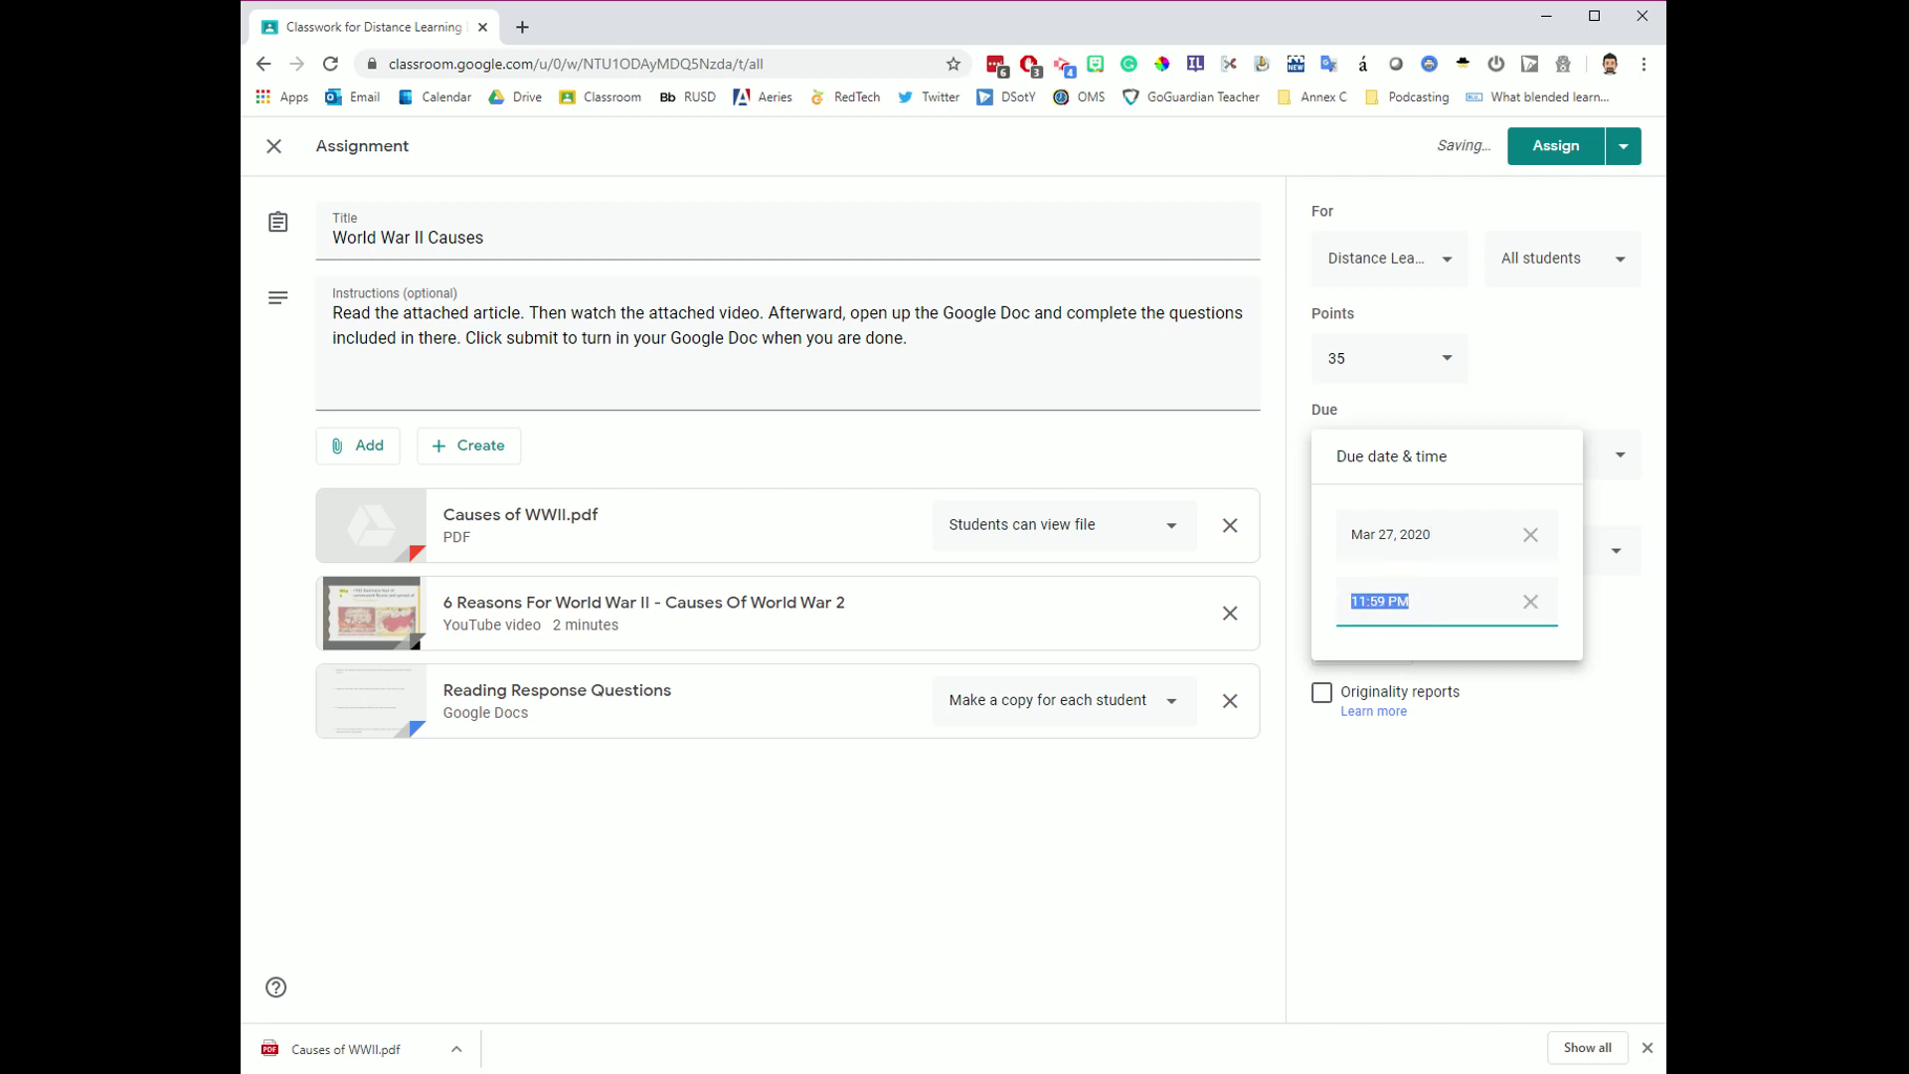
text(9:00 PM)
click(1547, 391)
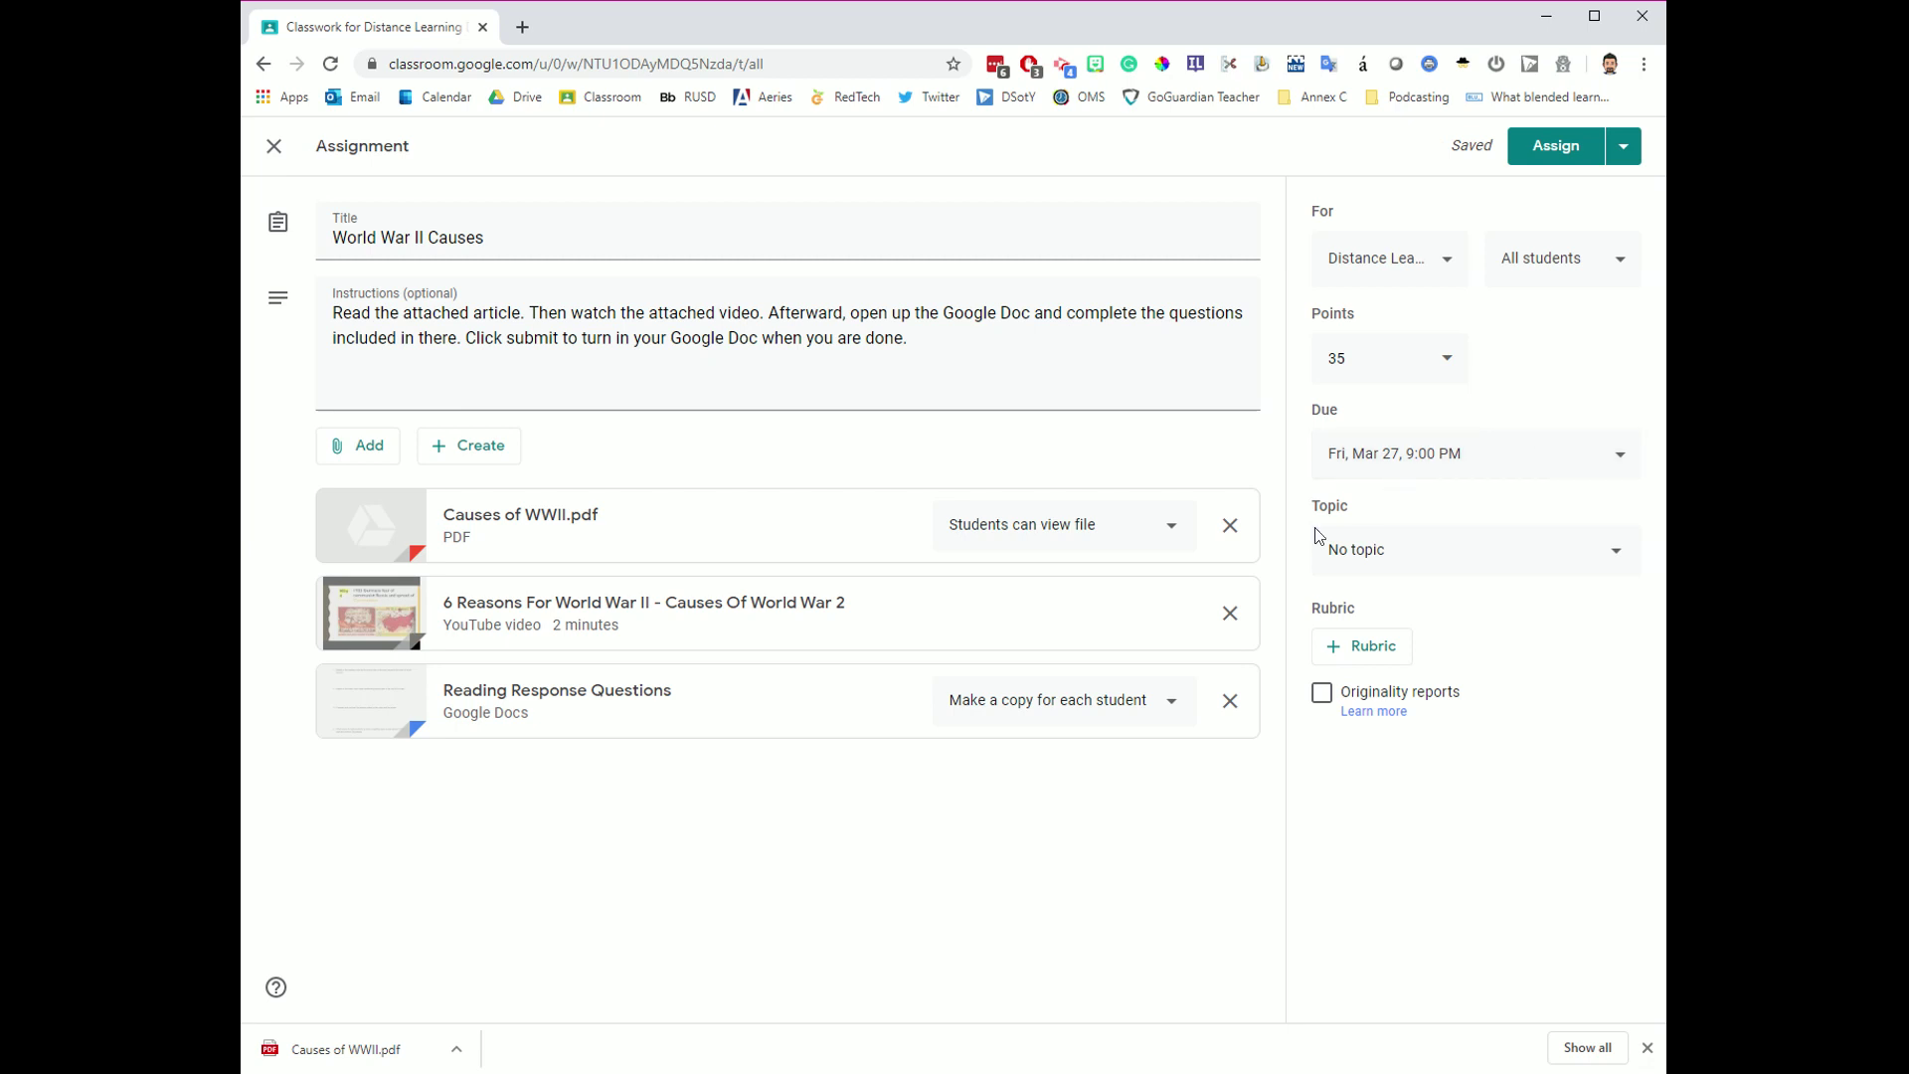
click(1489, 556)
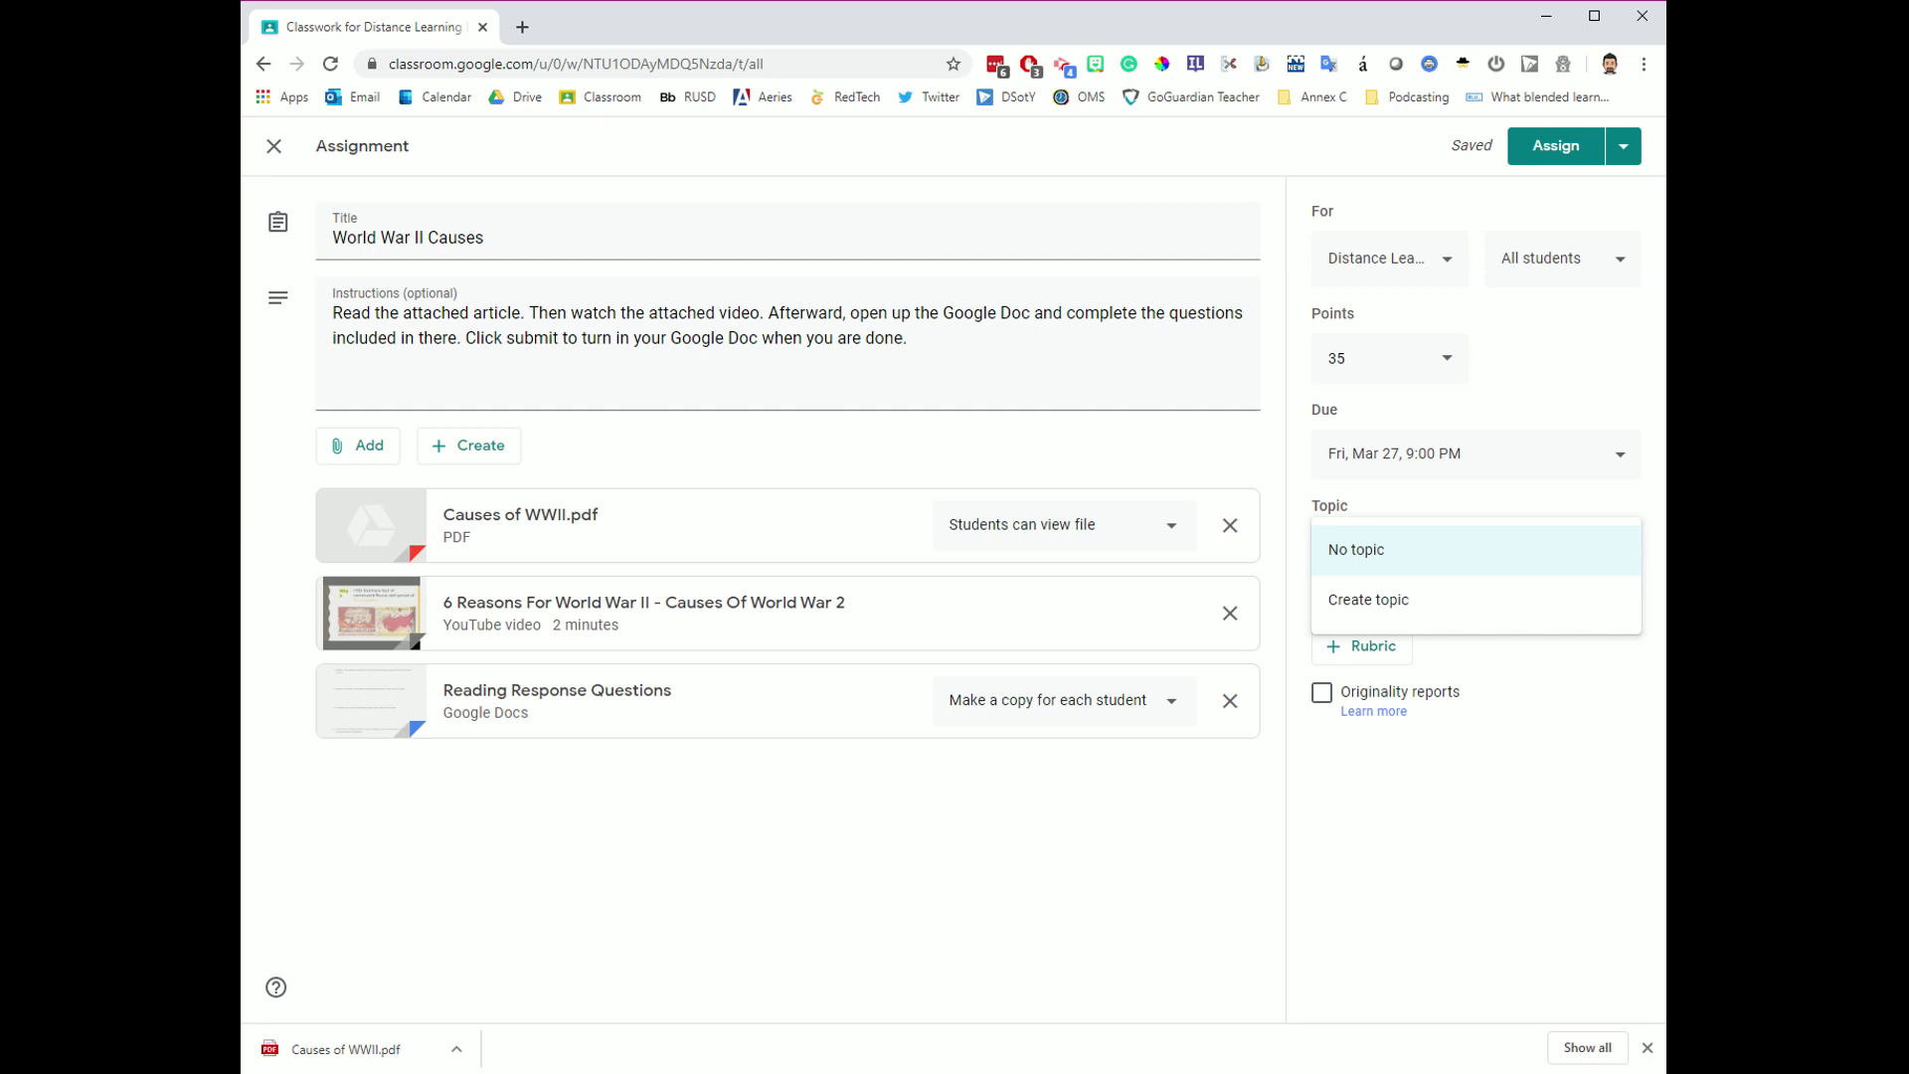
Step: Create a new 'Social Studies' topic and assign it to the assignment
click(1441, 606)
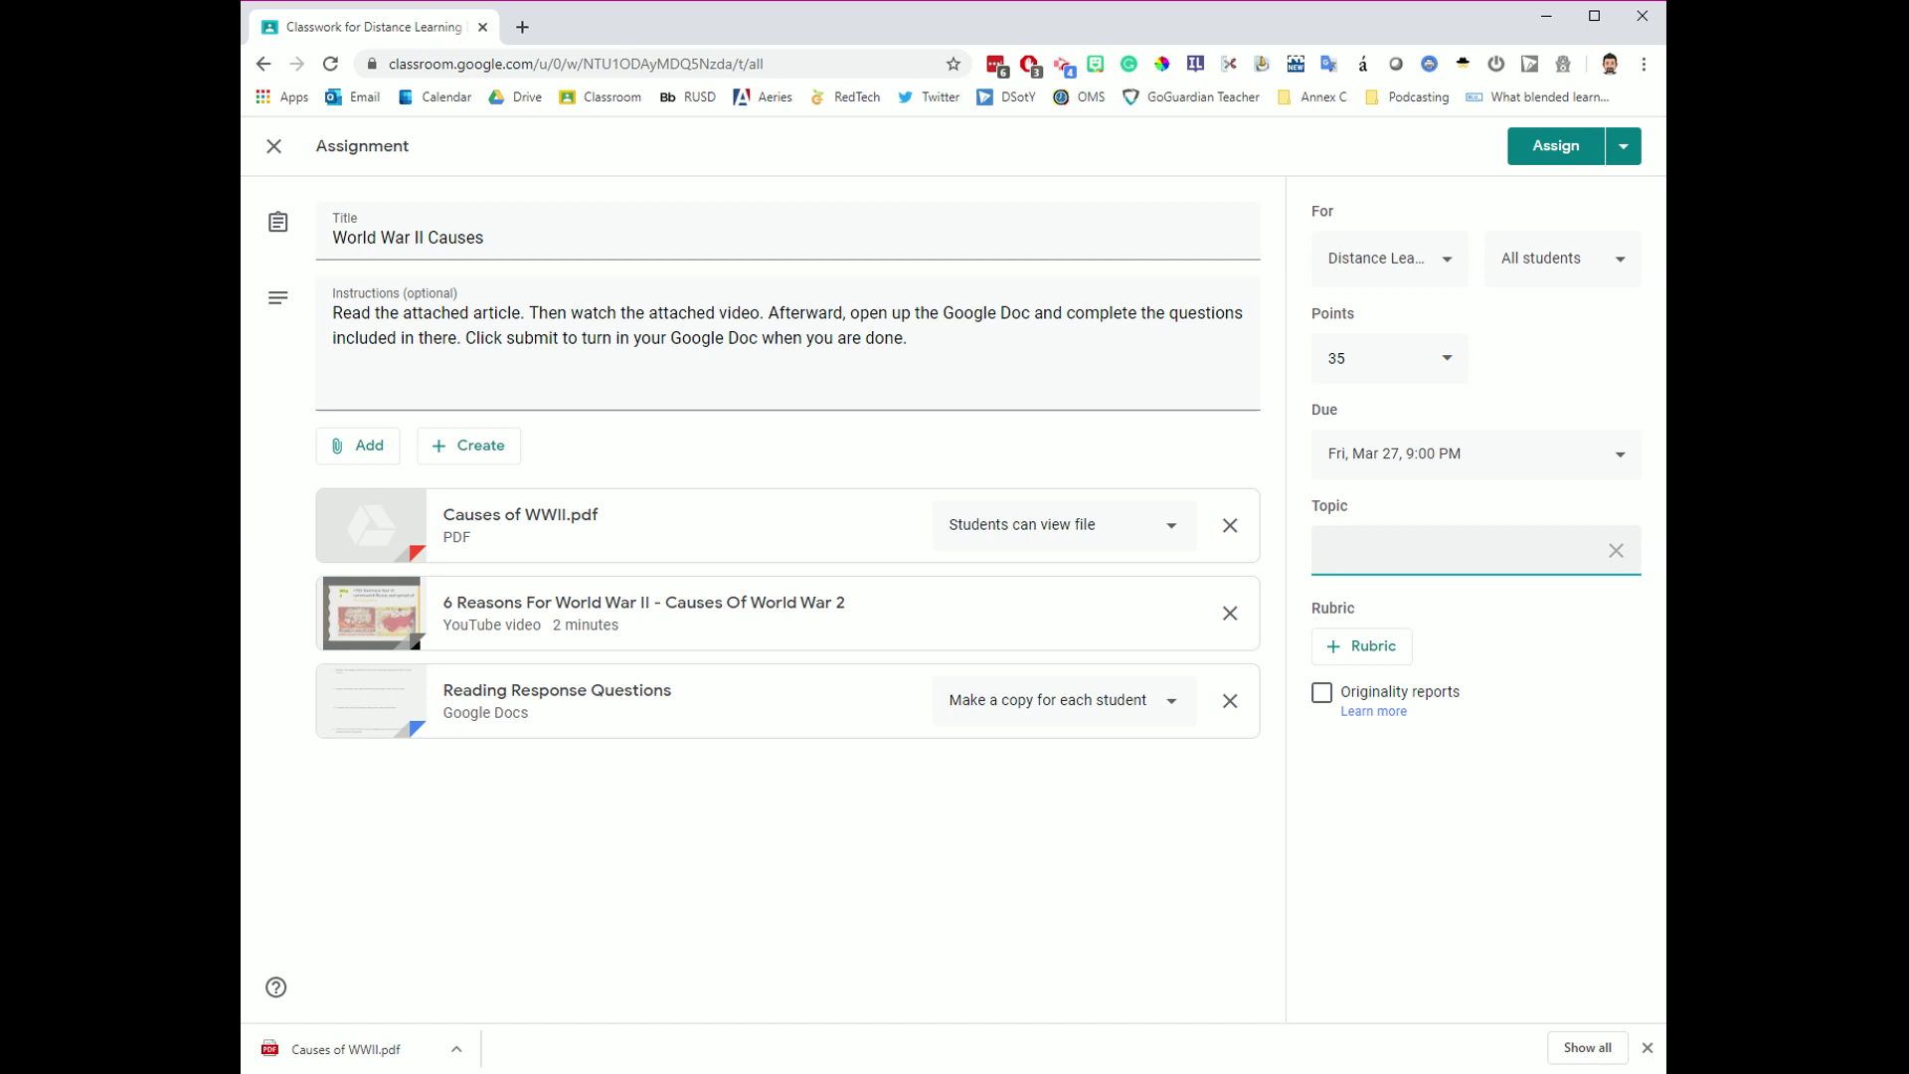
text(Social Studies)
click(1494, 510)
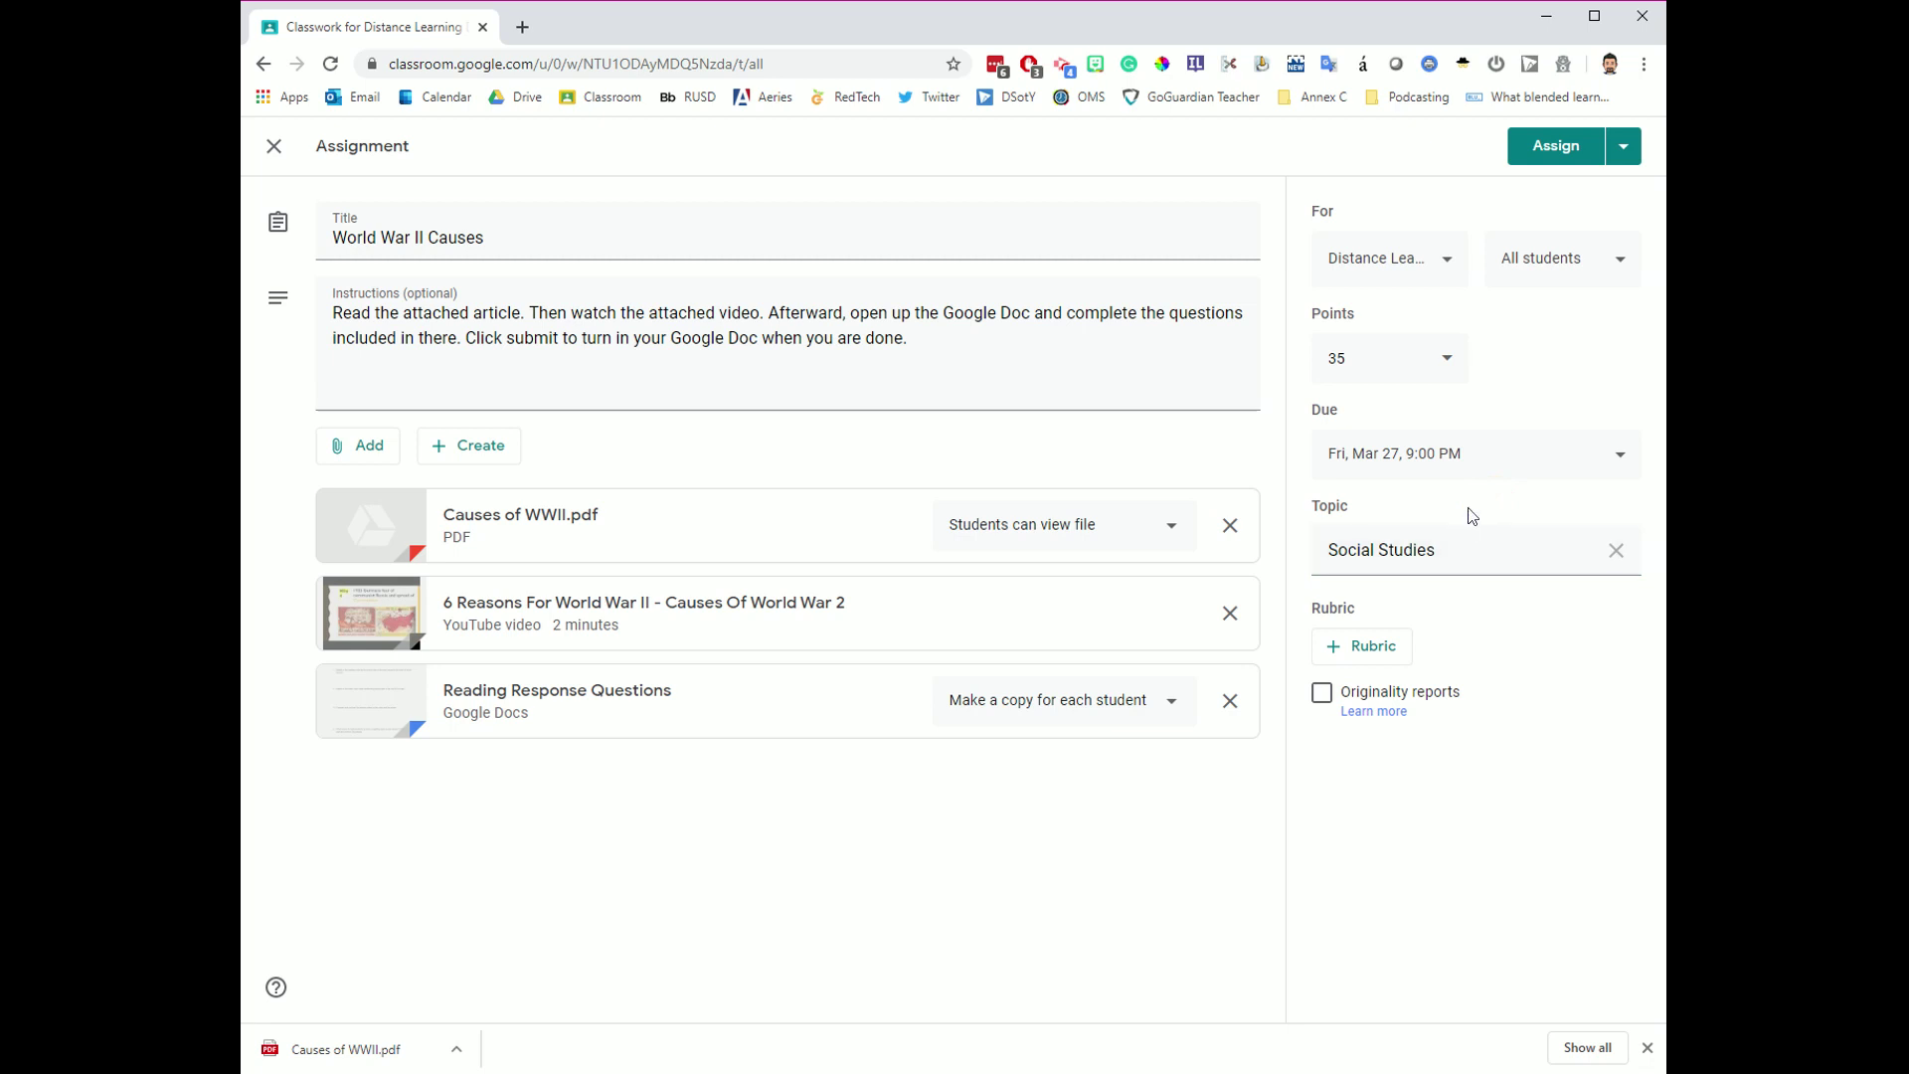
click(1471, 513)
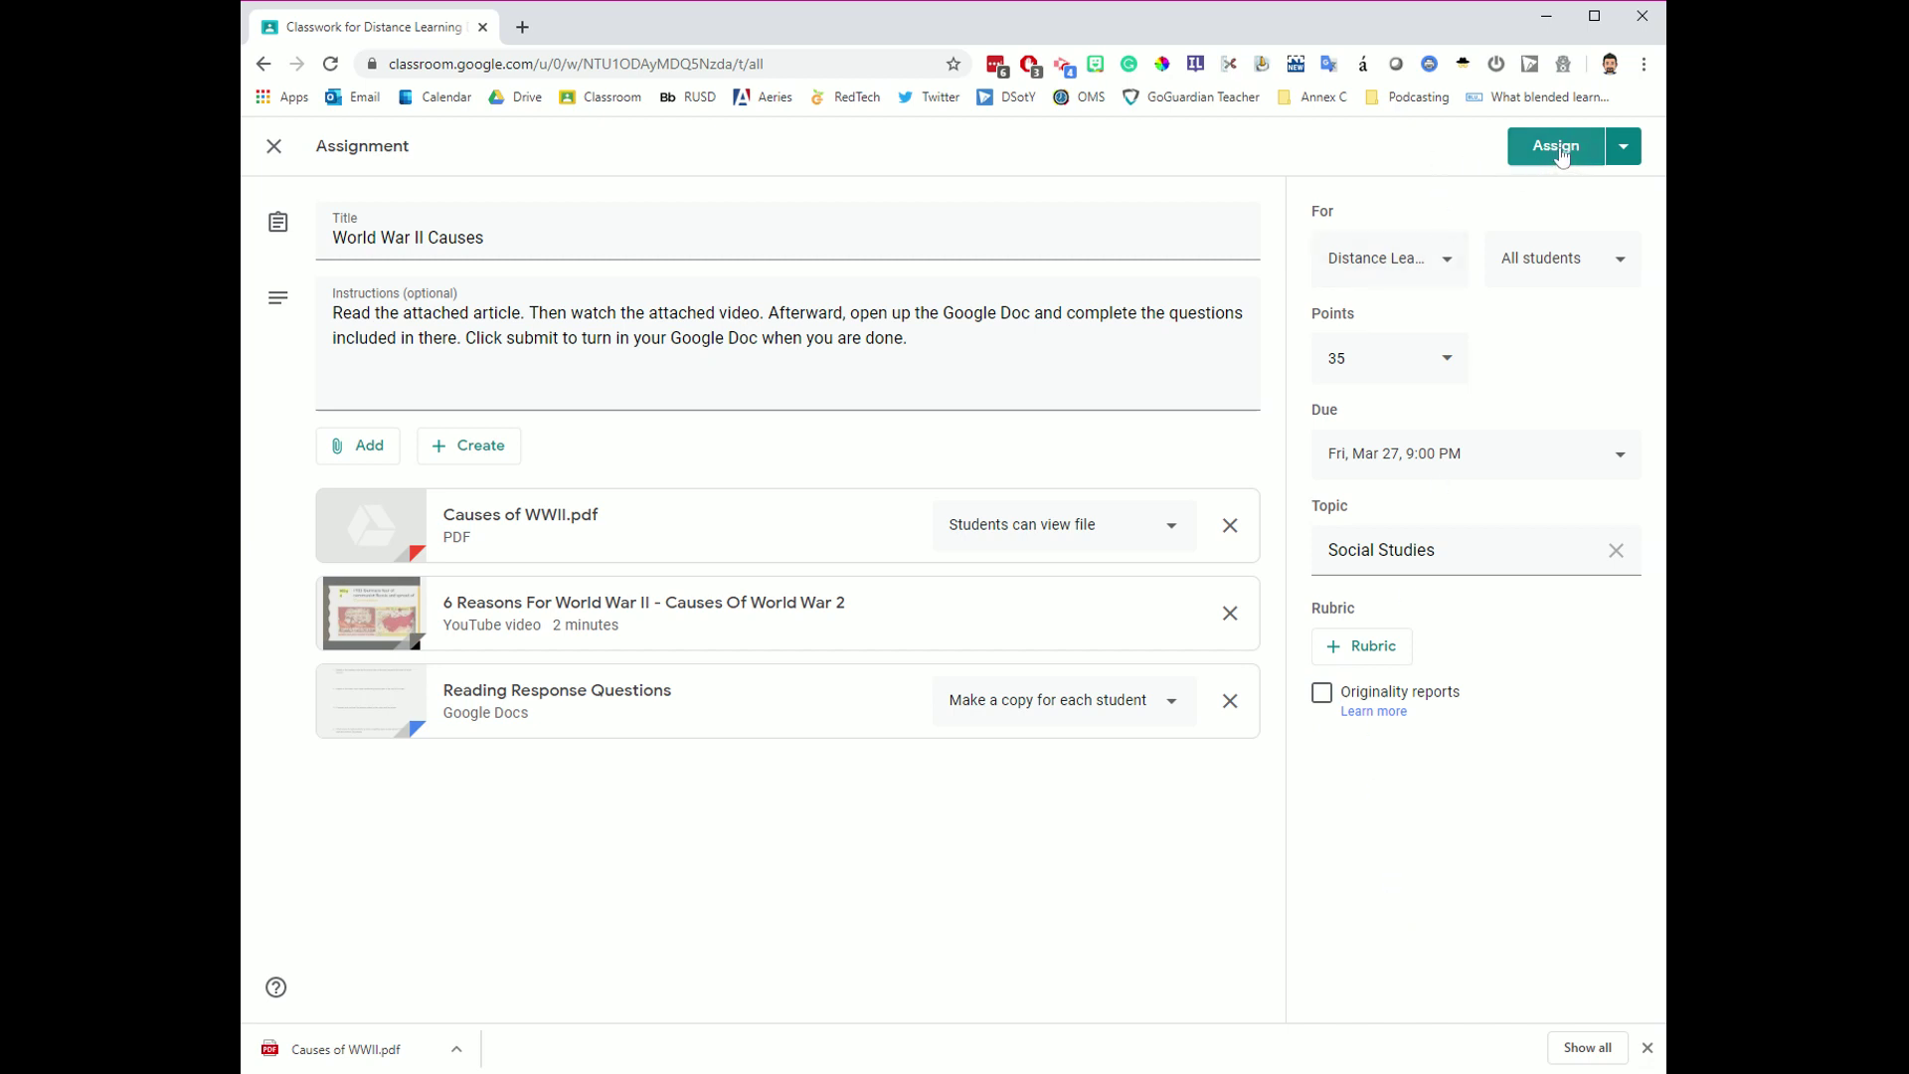
Step: Assign World War II Causes immediately instead of scheduling it or saving it as a draft
click(1631, 159)
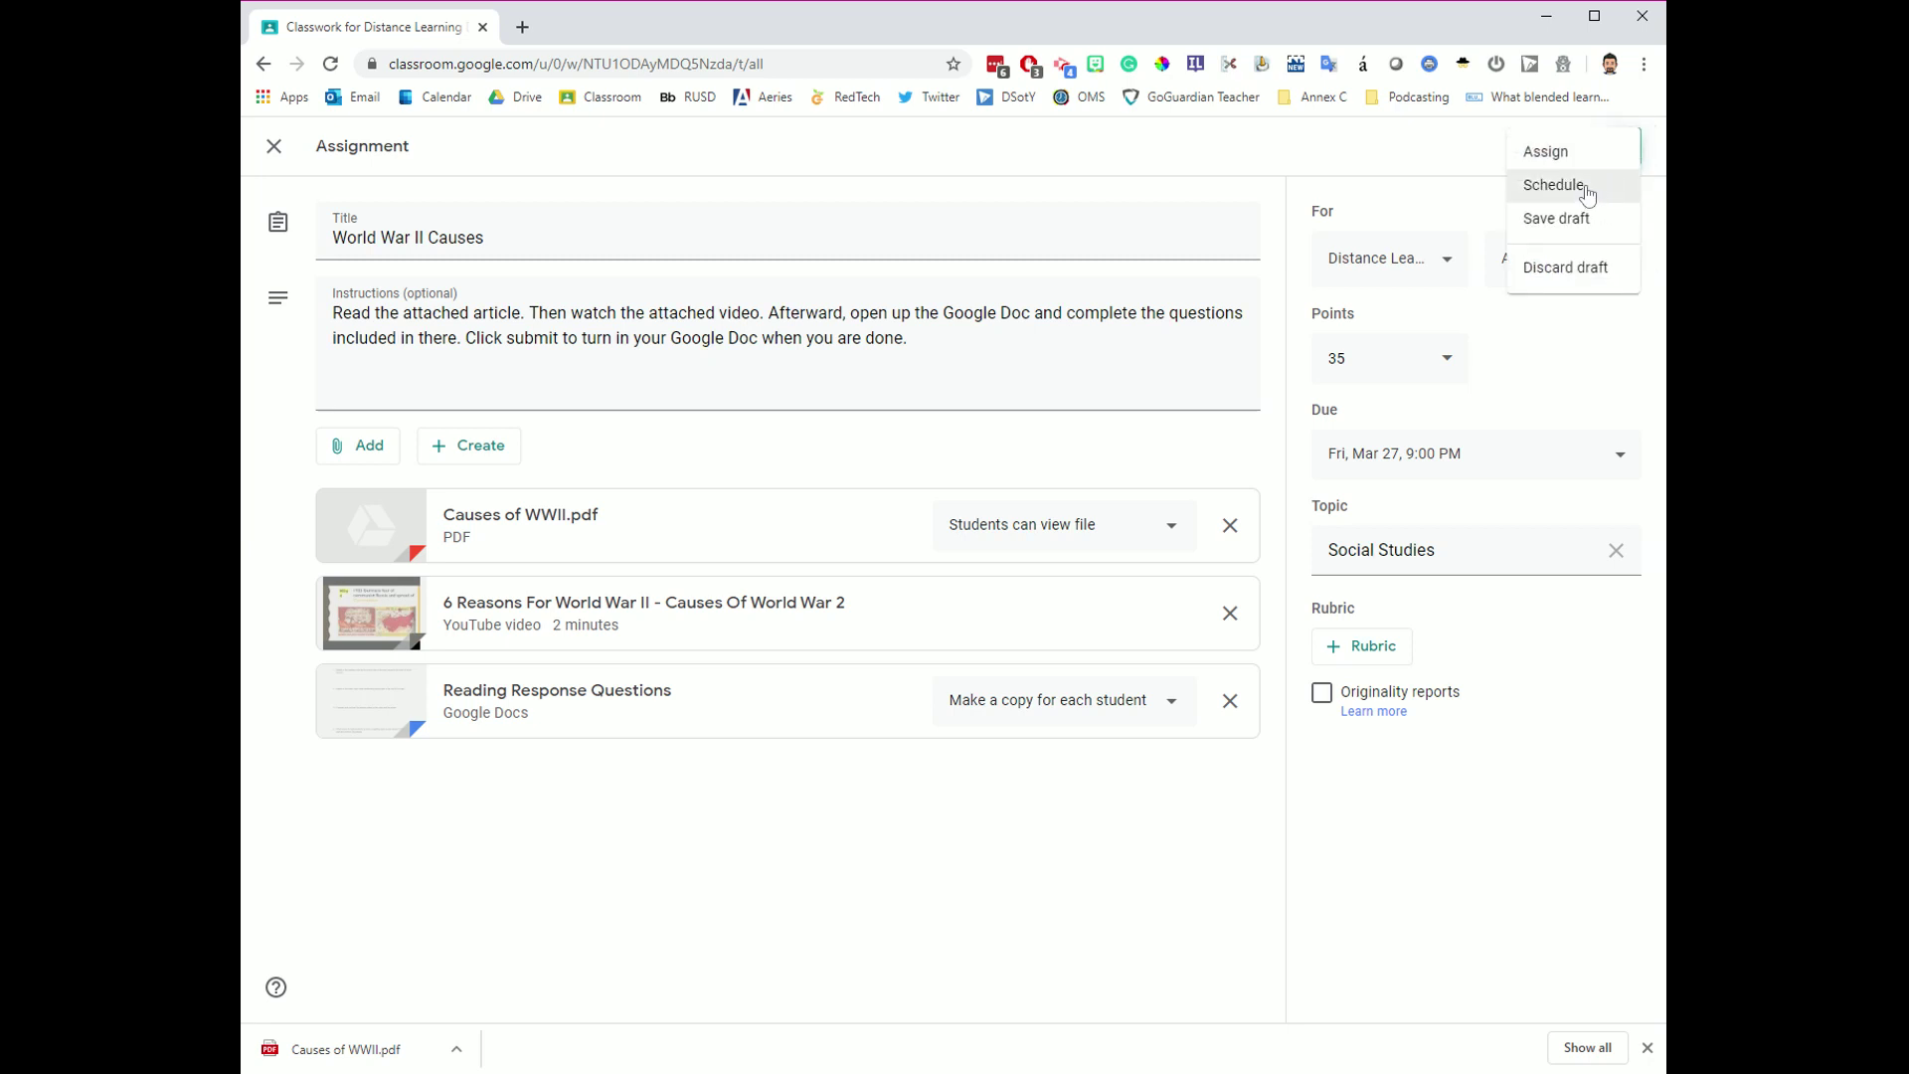
click(1452, 155)
click(1623, 149)
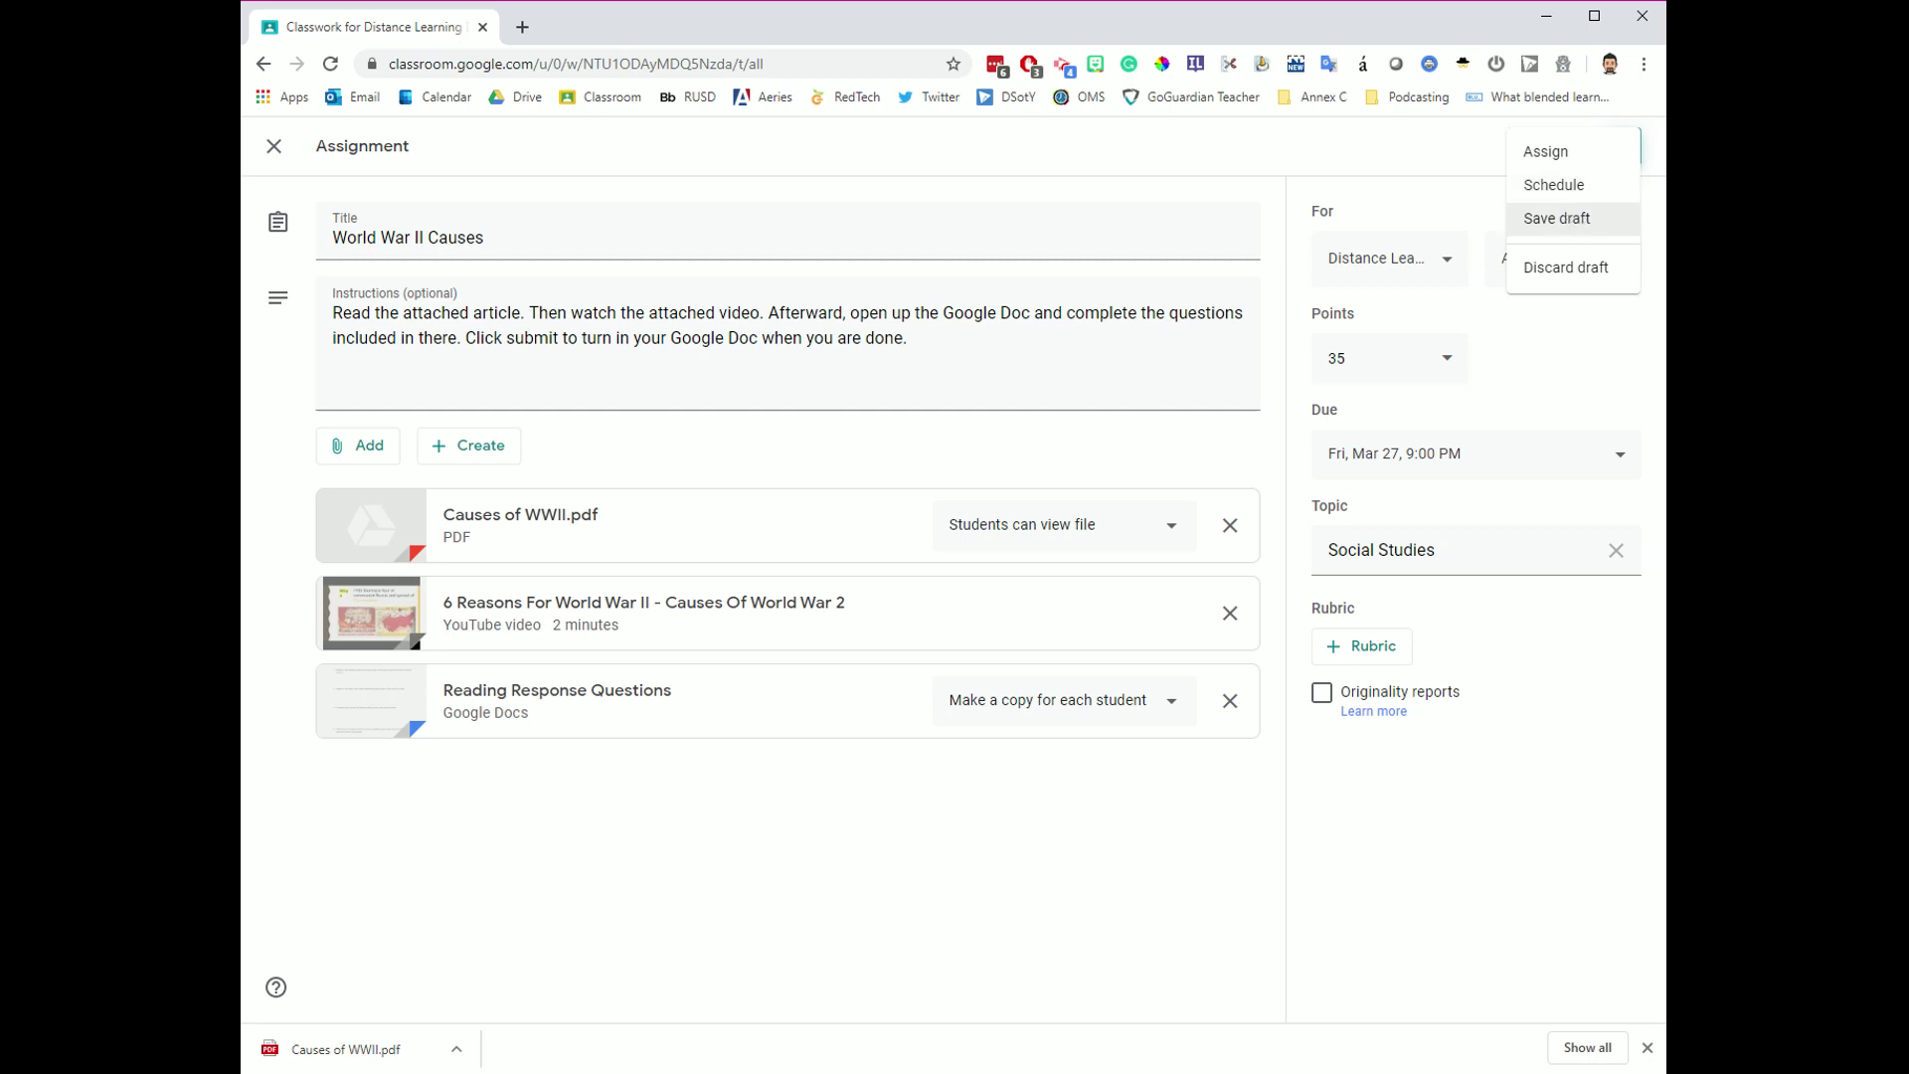
click(1556, 161)
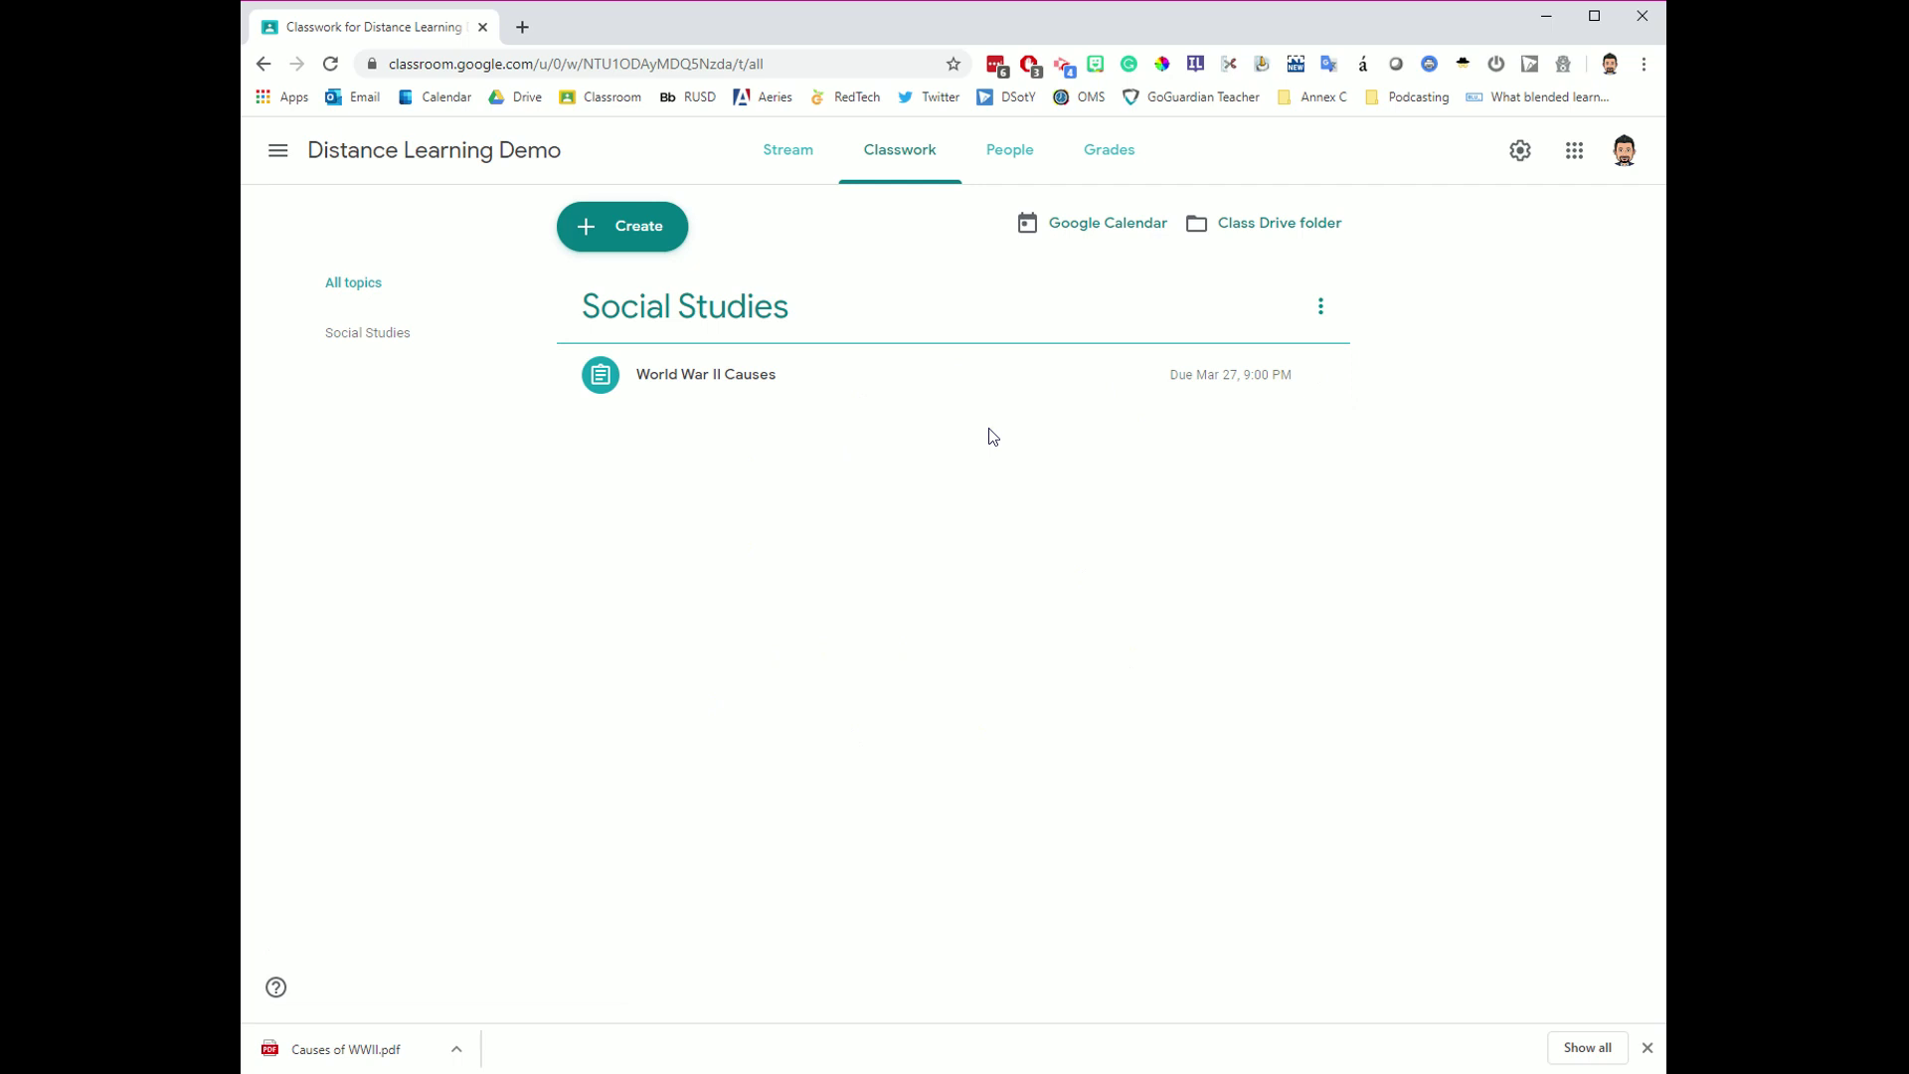
Step: Switch to the Distance Learning Demo Stream to find the World War II Causes post
click(792, 161)
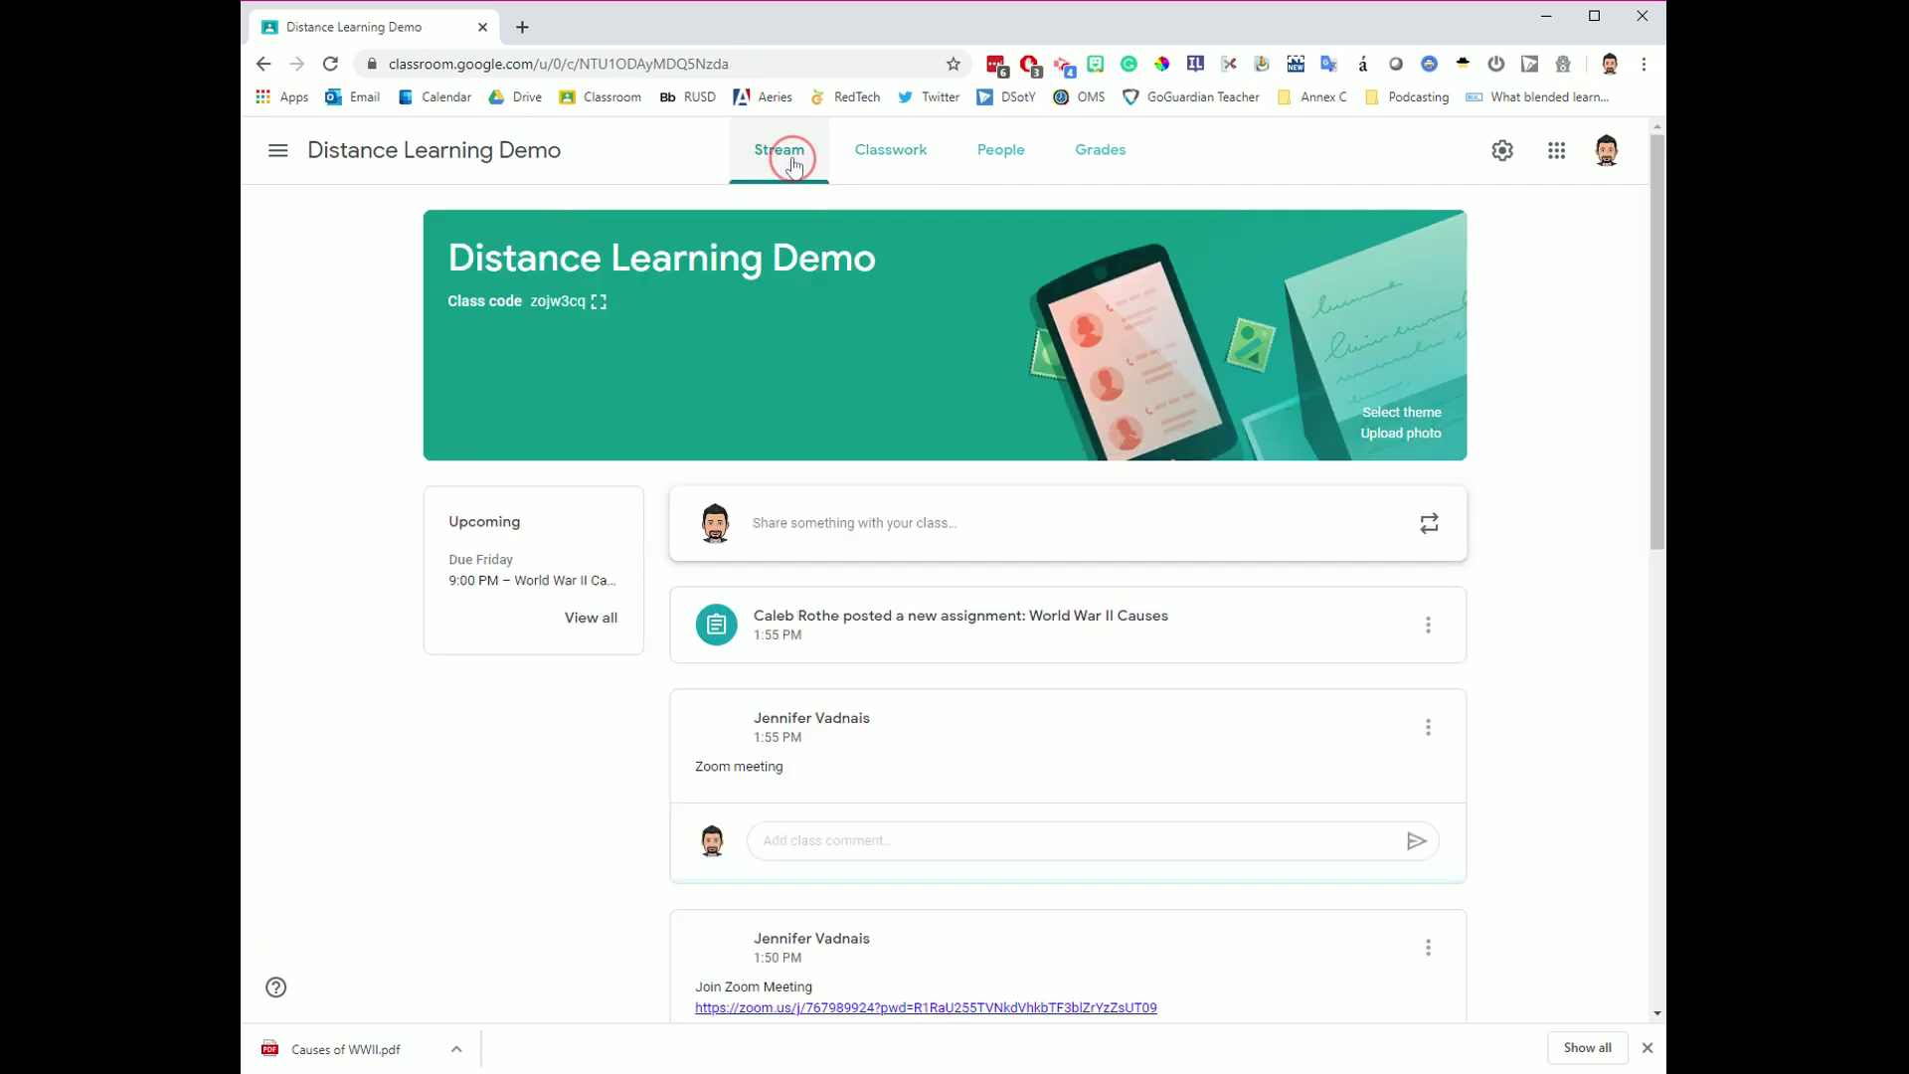